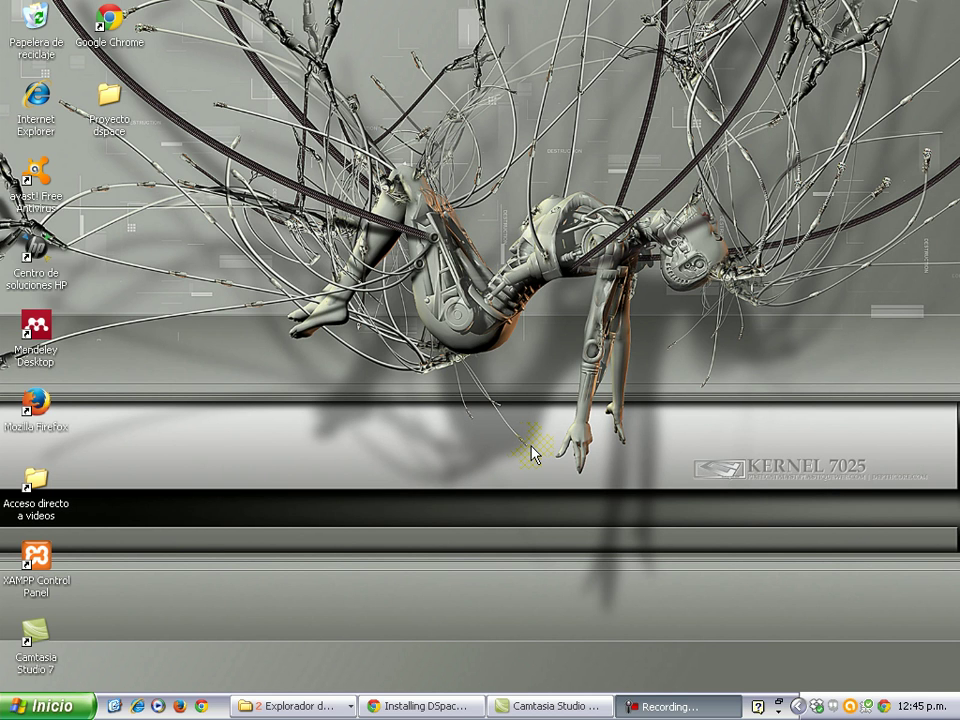
Launch pgAdmin III from the Windows XP Start (Inicio) menu.
click(48, 708)
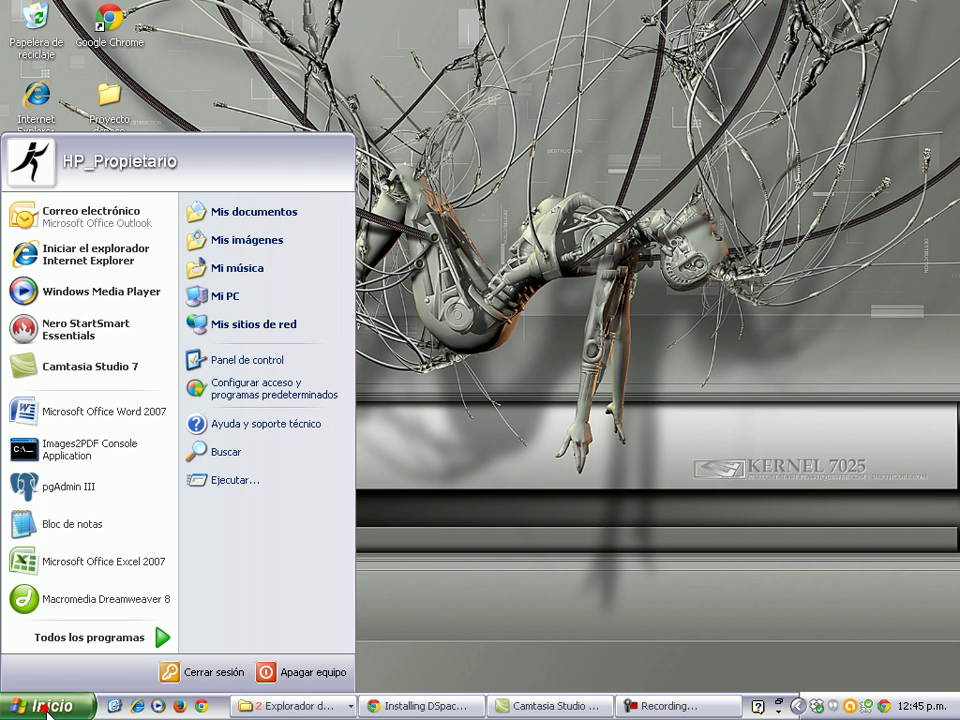
click(62, 490)
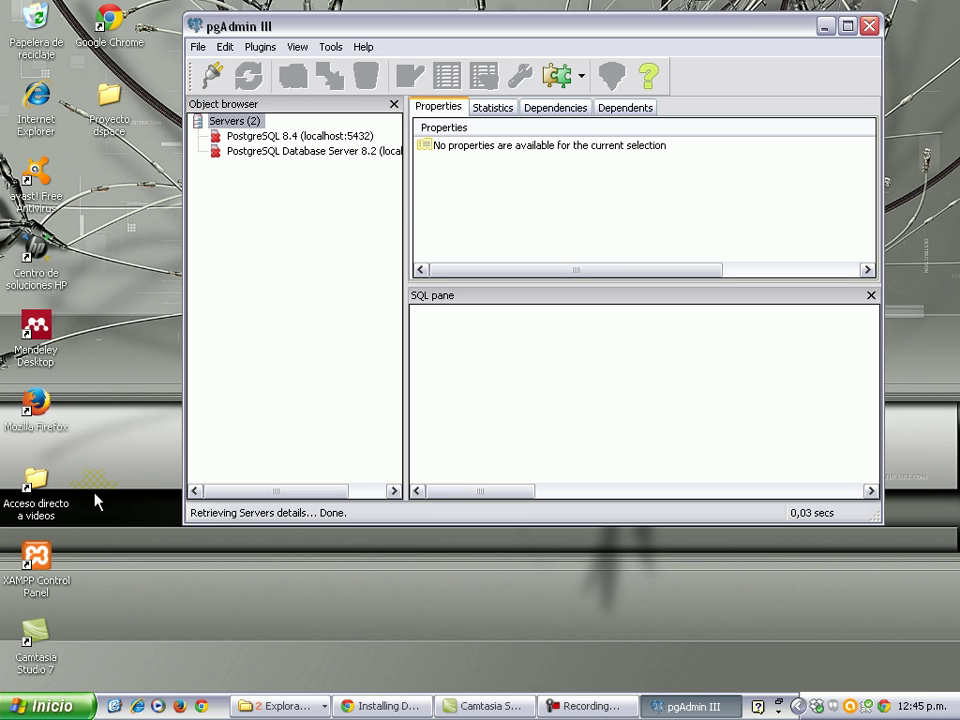
Connect to the PostgreSQL 8.4 server by entering the server password.
double_click(245, 136)
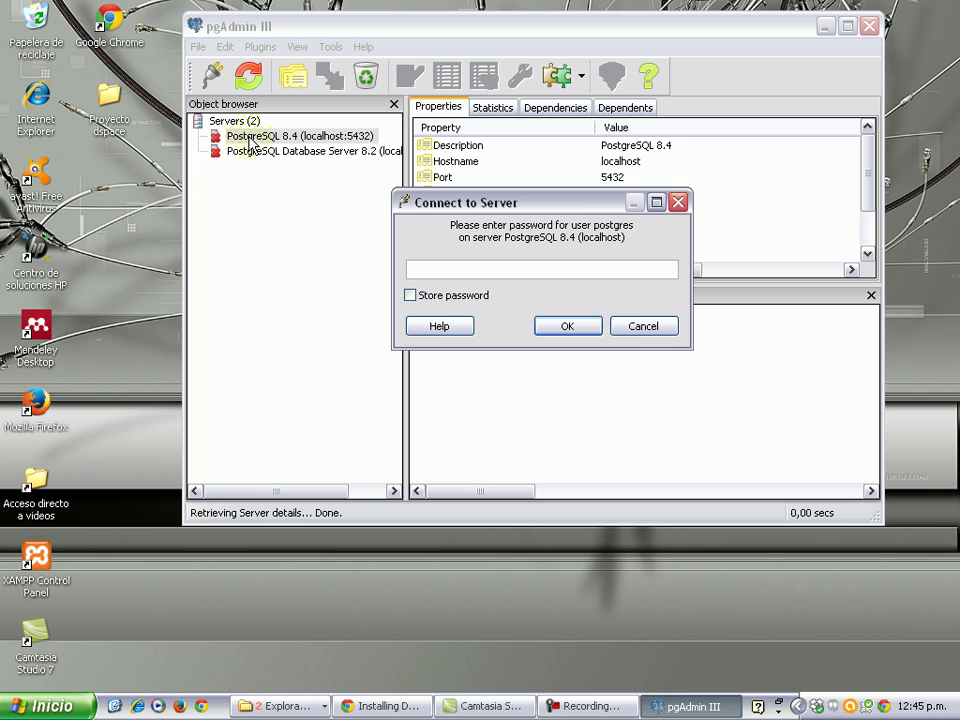
text(postgres)
key(Return)
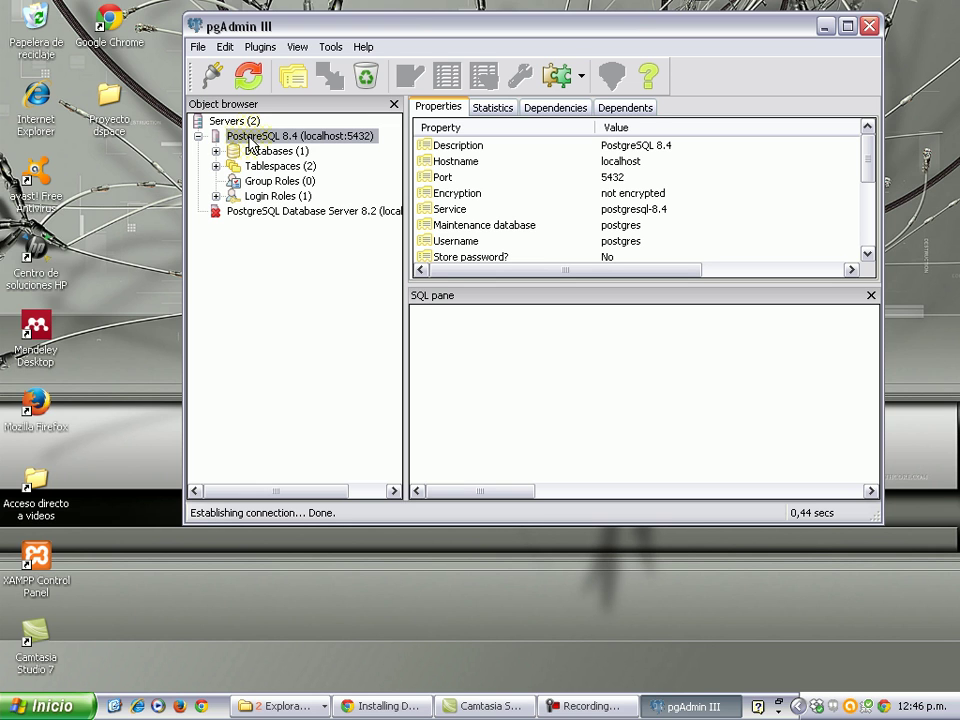
Create a new login role named dspace and give it a password.
right_click(250, 142)
mouse_move(298, 171)
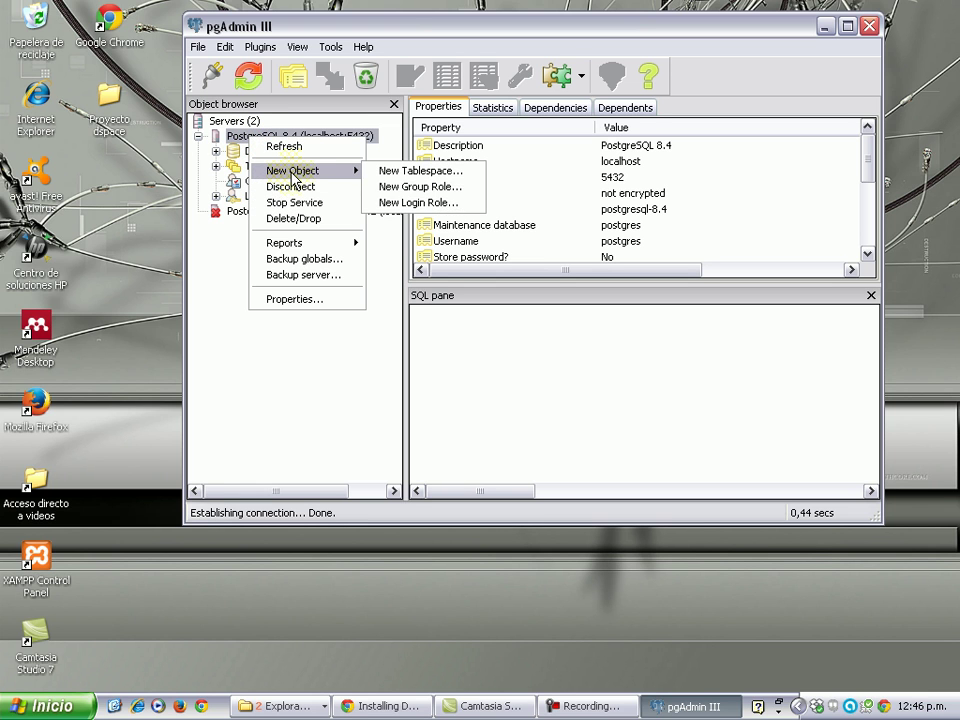
click(410, 204)
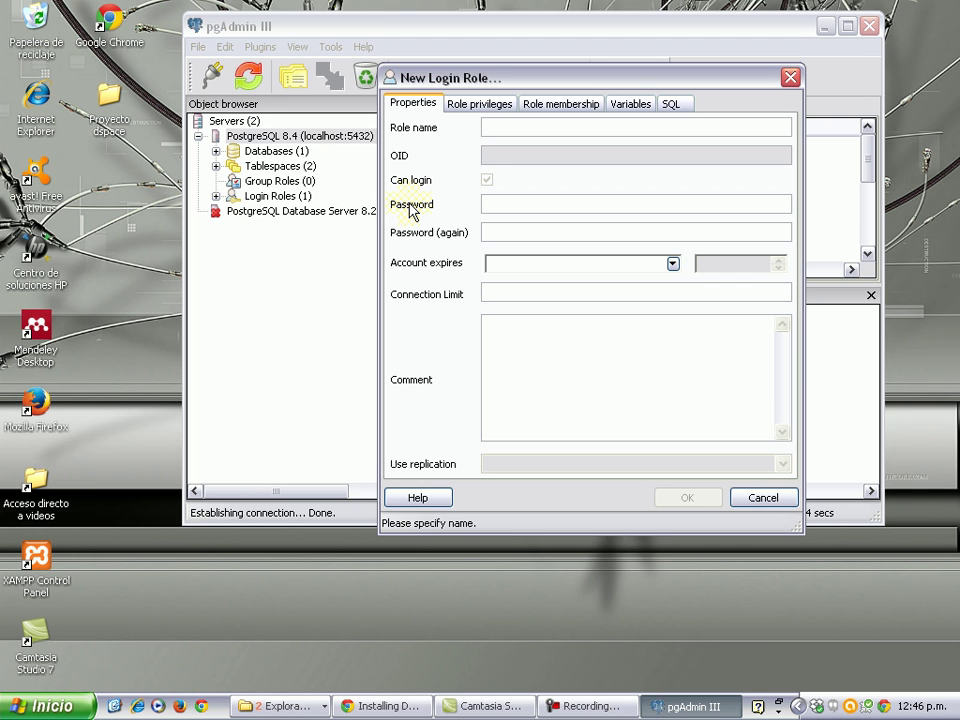
text(dspacew)
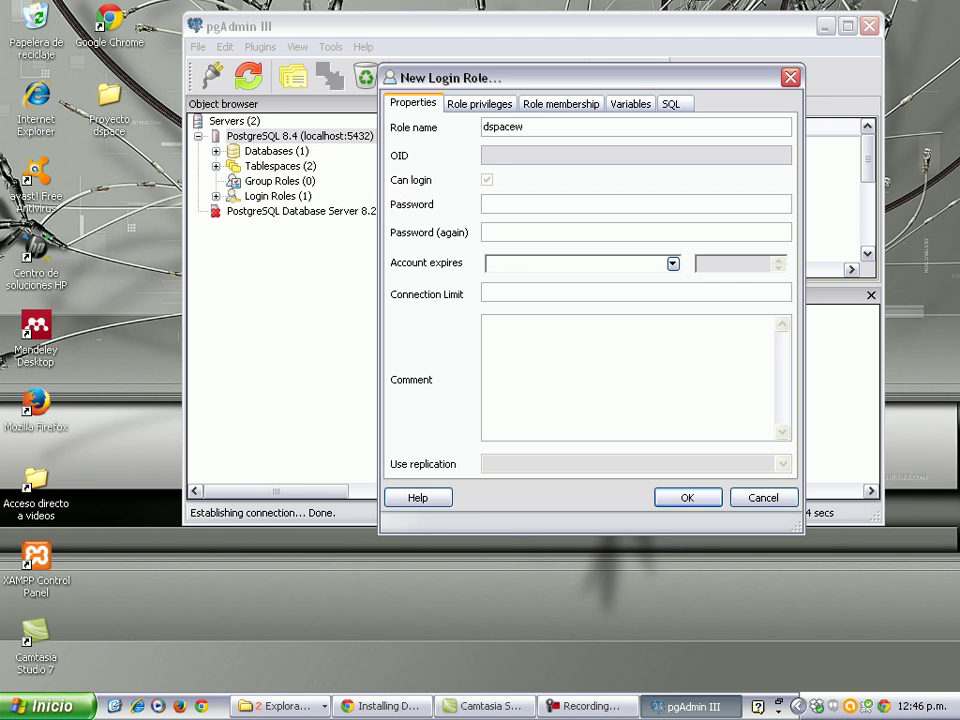
key(BackSpace)
click(504, 204)
click(504, 203)
text(dspace)
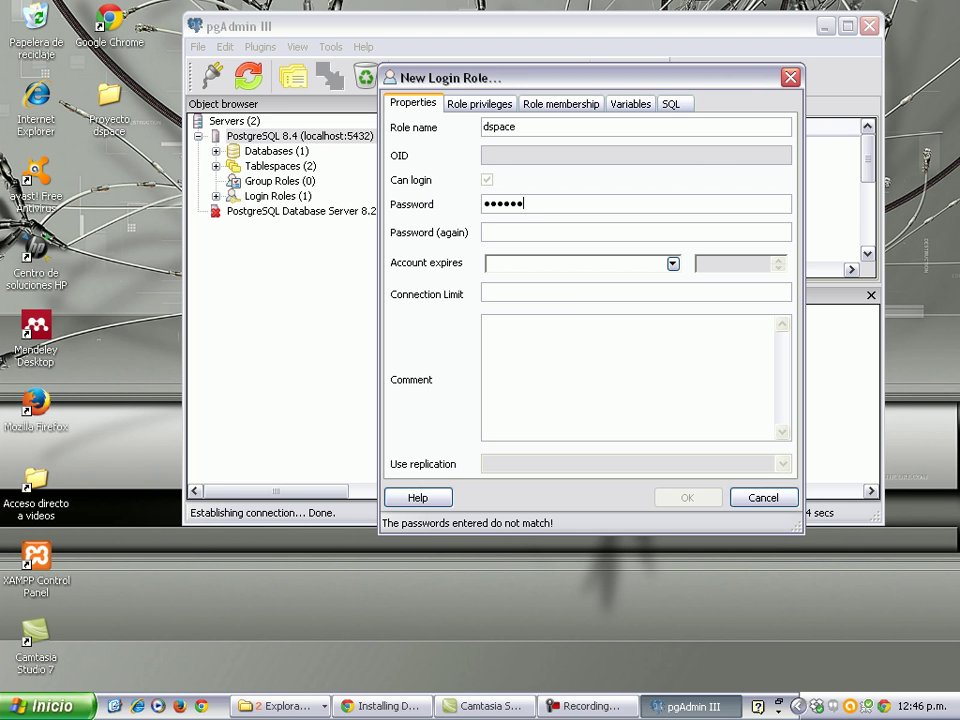
text(dspace)
Let the dspace role create database objects and roles, then save it.
click(485, 104)
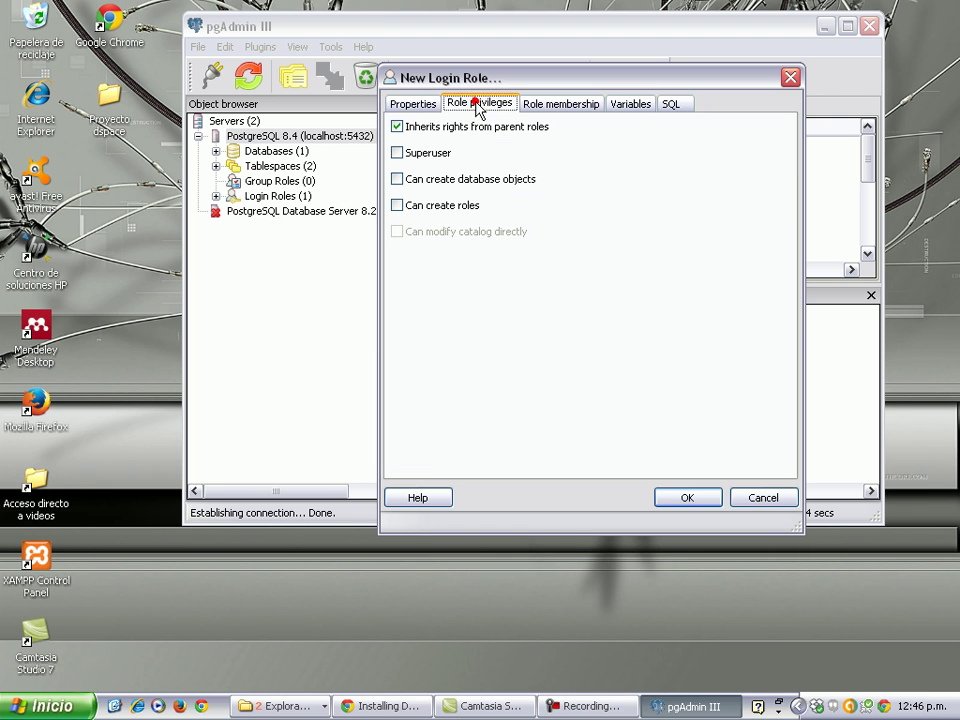
click(399, 181)
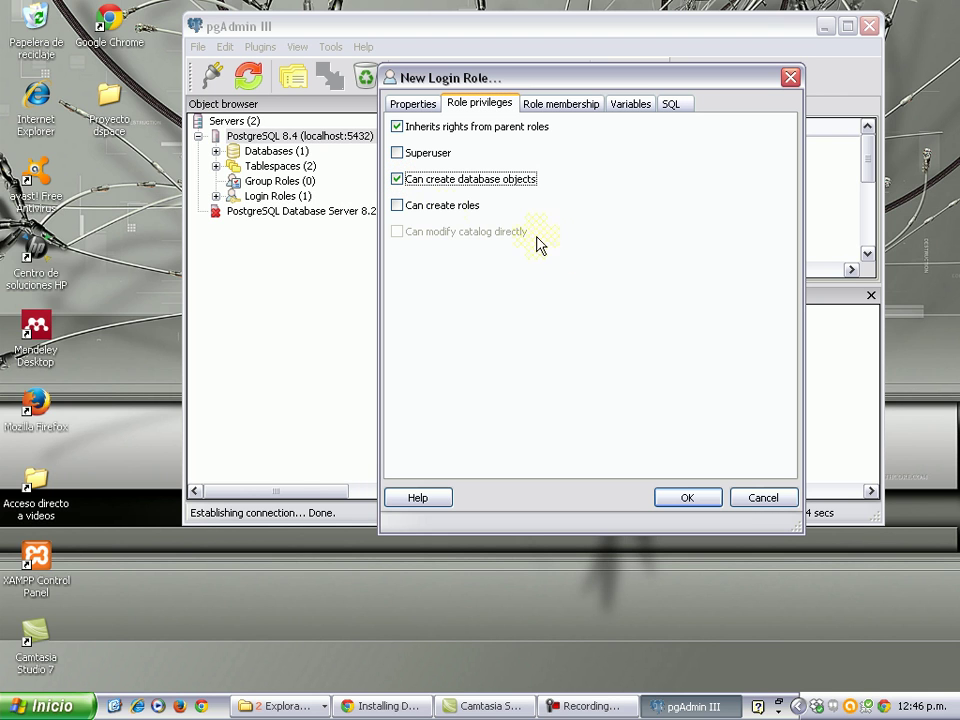
click(398, 207)
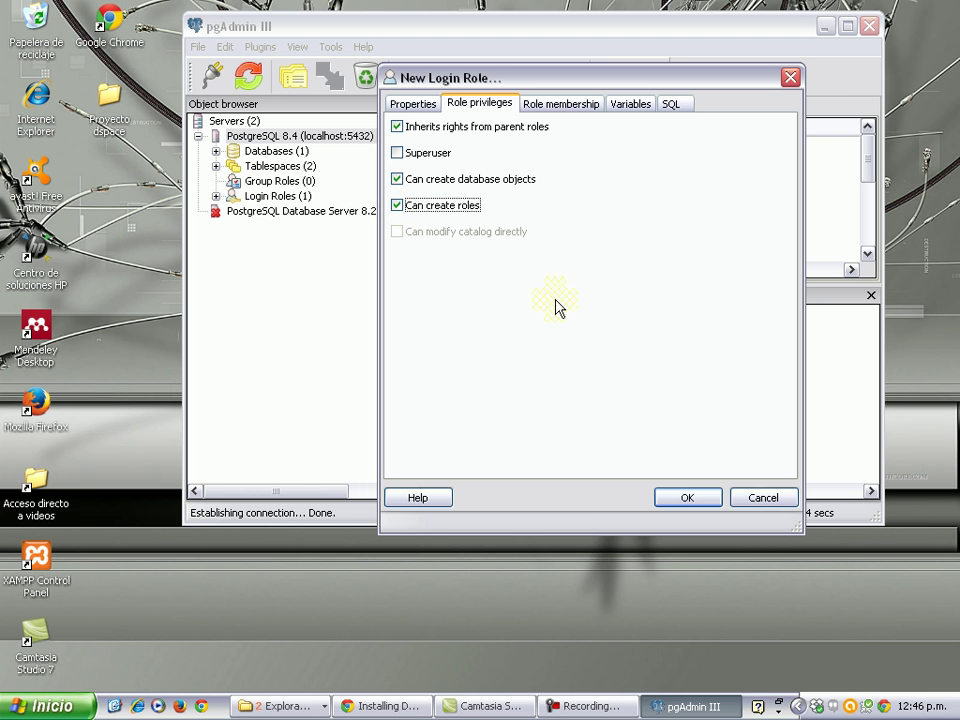
click(687, 499)
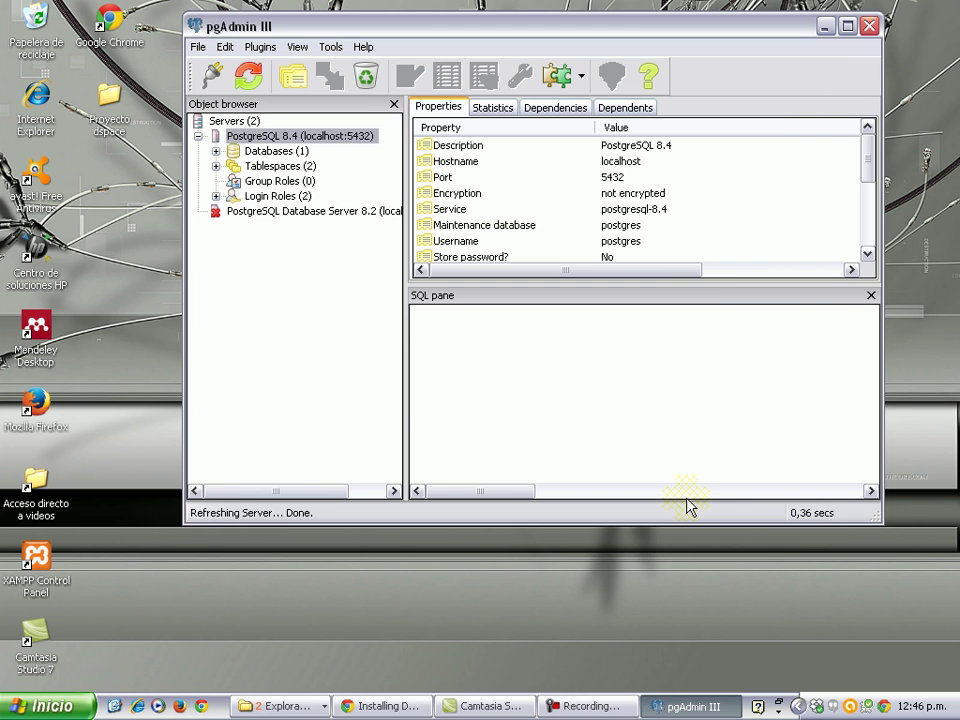
Create a new database named dspace under Databases.
right_click(244, 155)
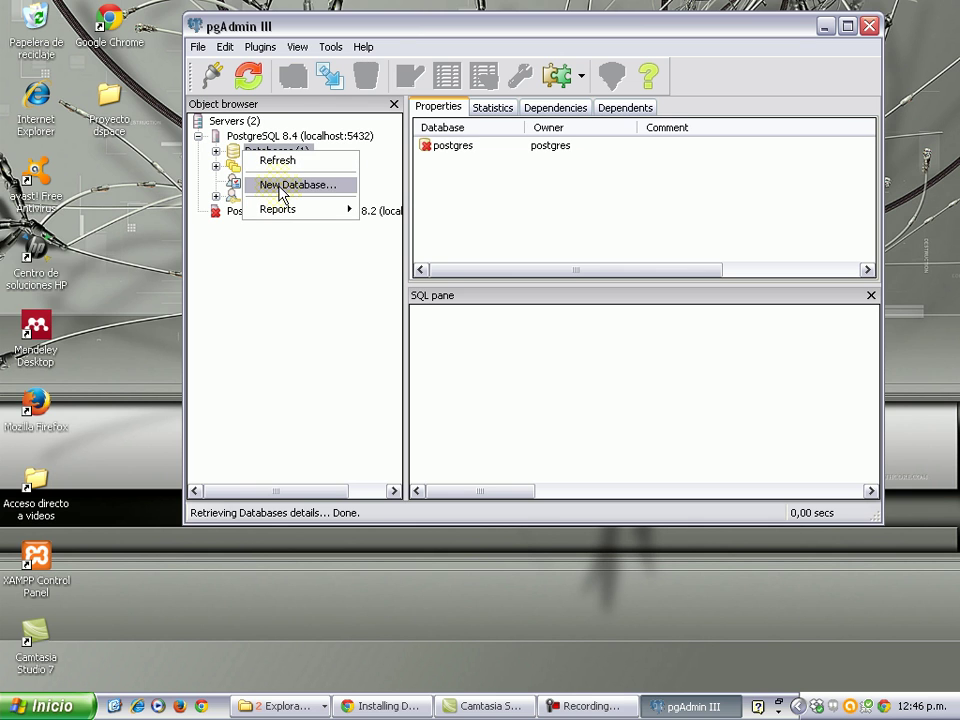
click(281, 186)
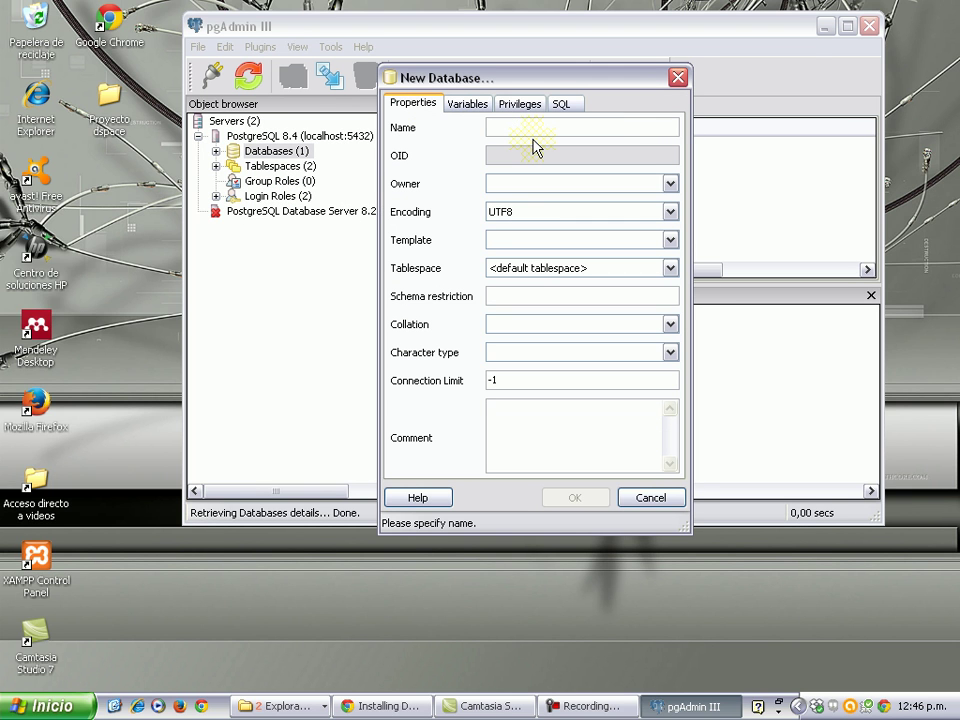
text(dspace)
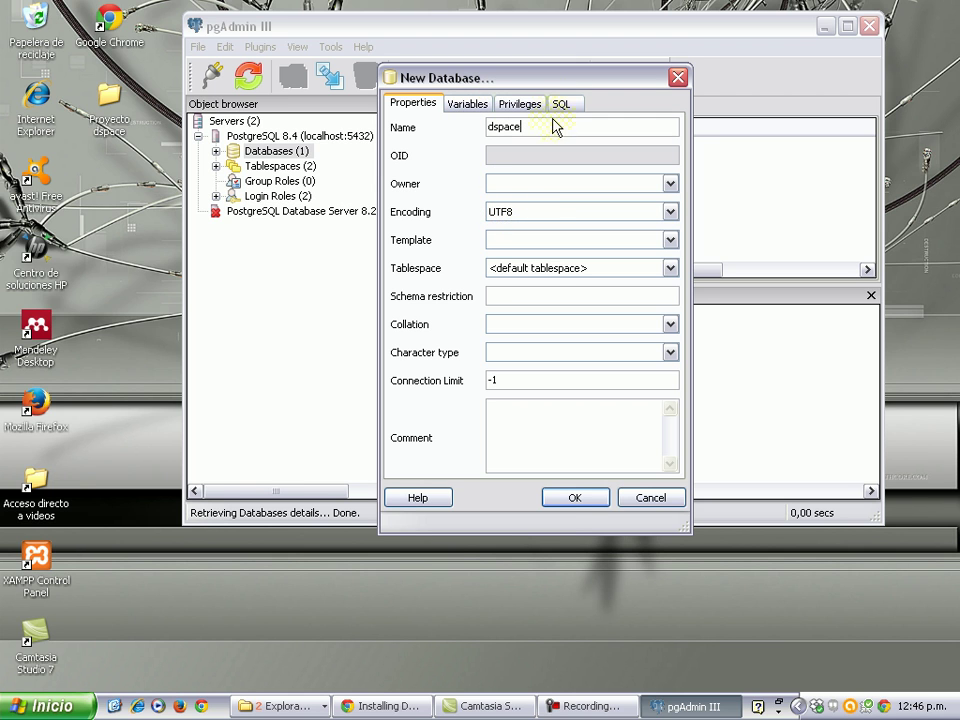
click(574, 499)
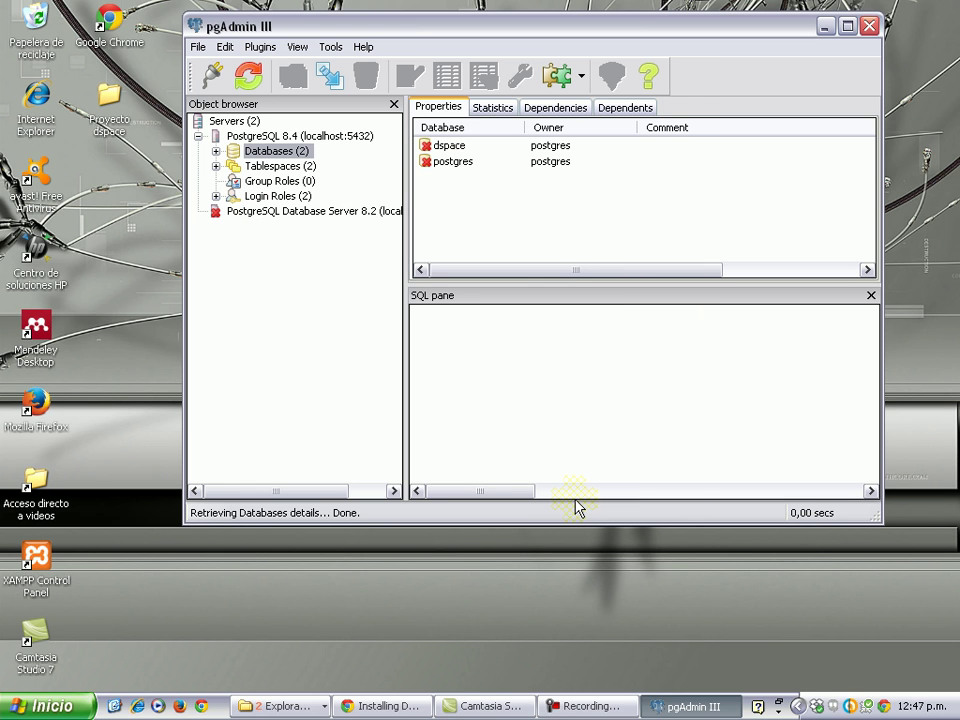
Check the dspace database and login roles in the tree, then minimize pgAdmin.
click(215, 151)
click(270, 167)
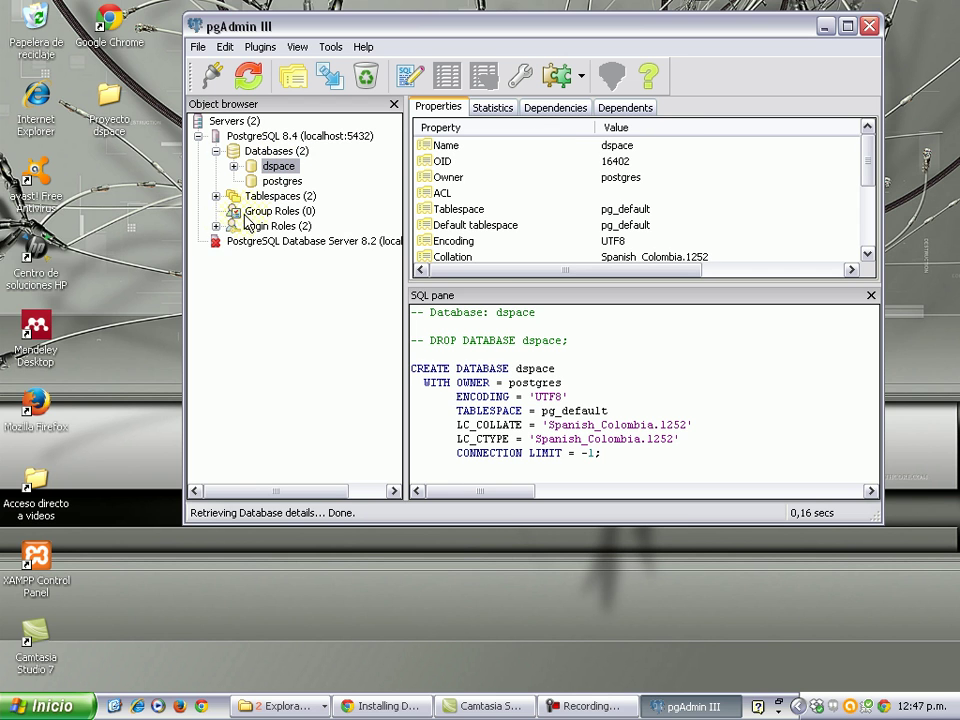
click(216, 226)
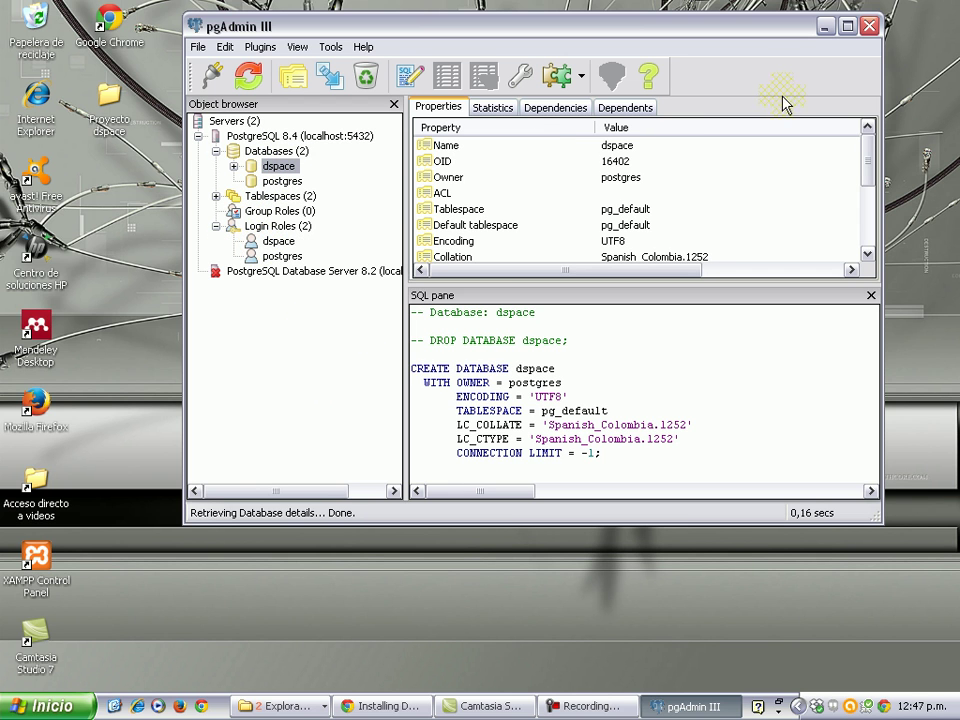
click(825, 27)
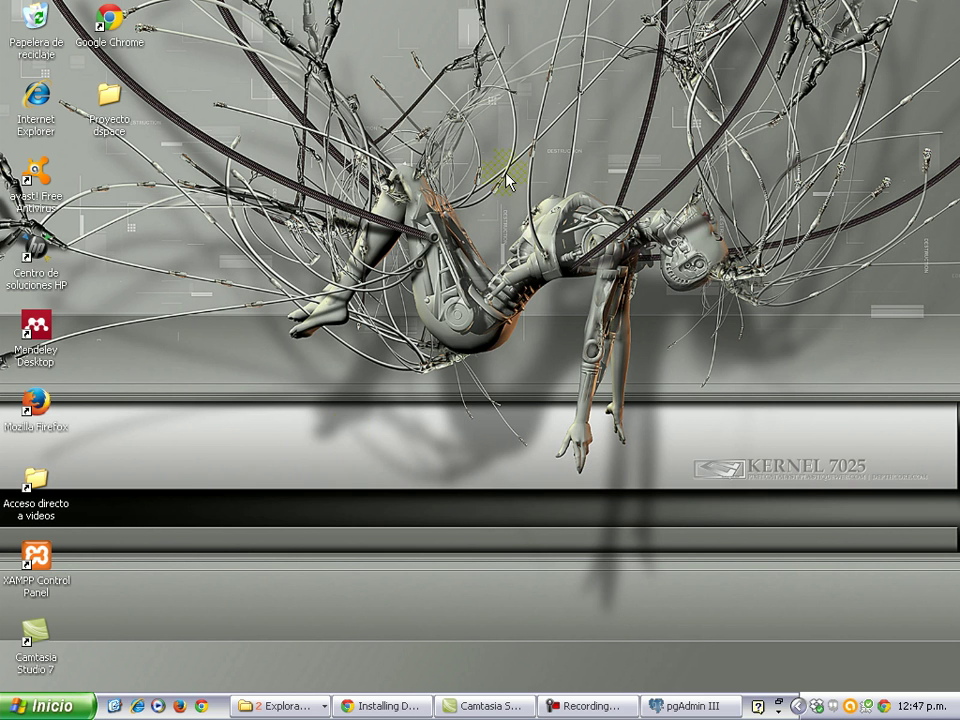
Open the Proyecto dspace desktop folder and copy the dspace-4.2-release folder.
double_click(106, 108)
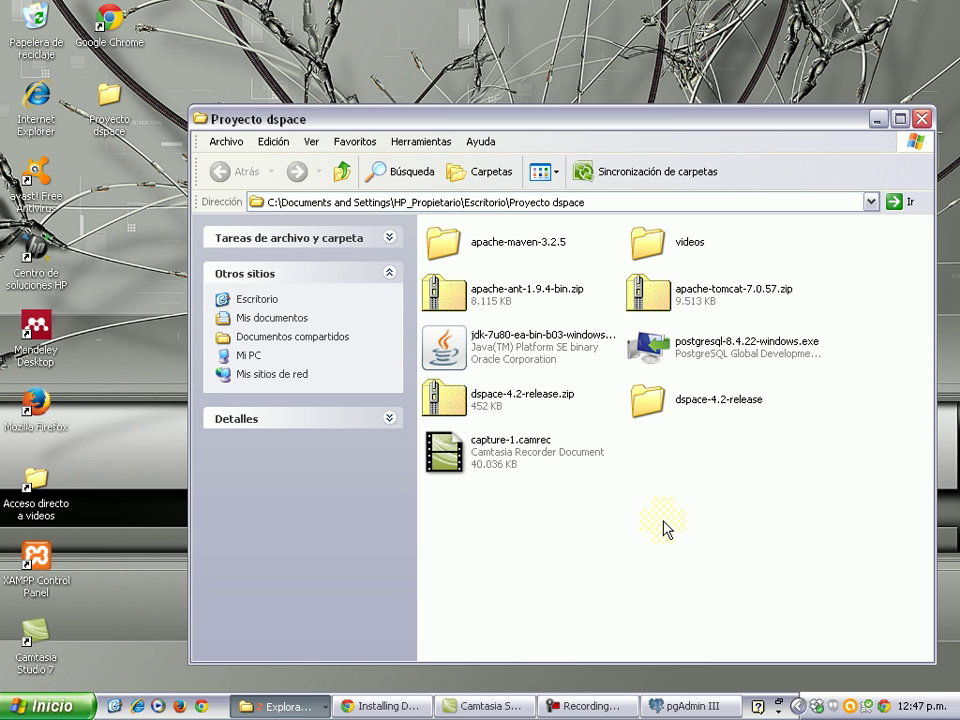
click(652, 402)
right_click(660, 405)
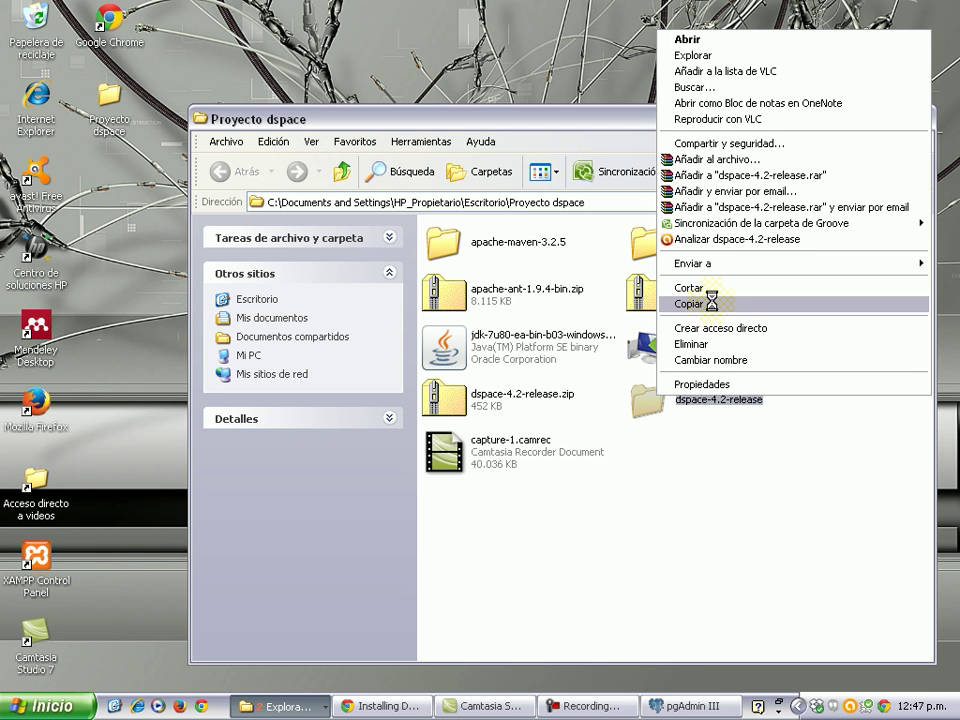
click(668, 302)
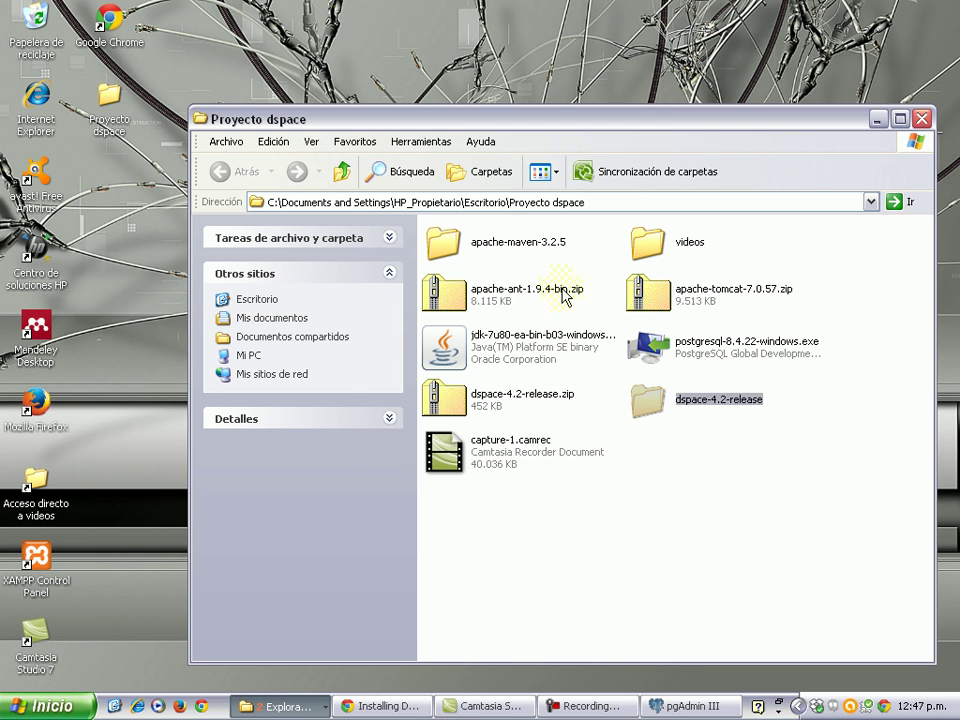
key(super)
Paste dspace-4.2-release into C:\Archivos de programa through Mi PC.
click(233, 305)
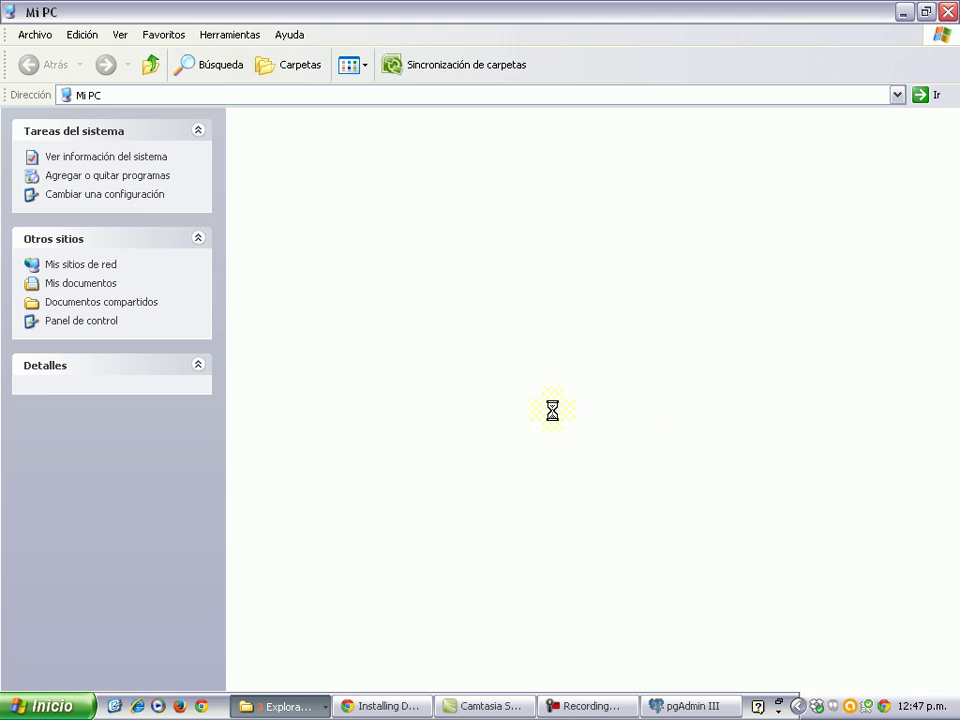
click(896, 95)
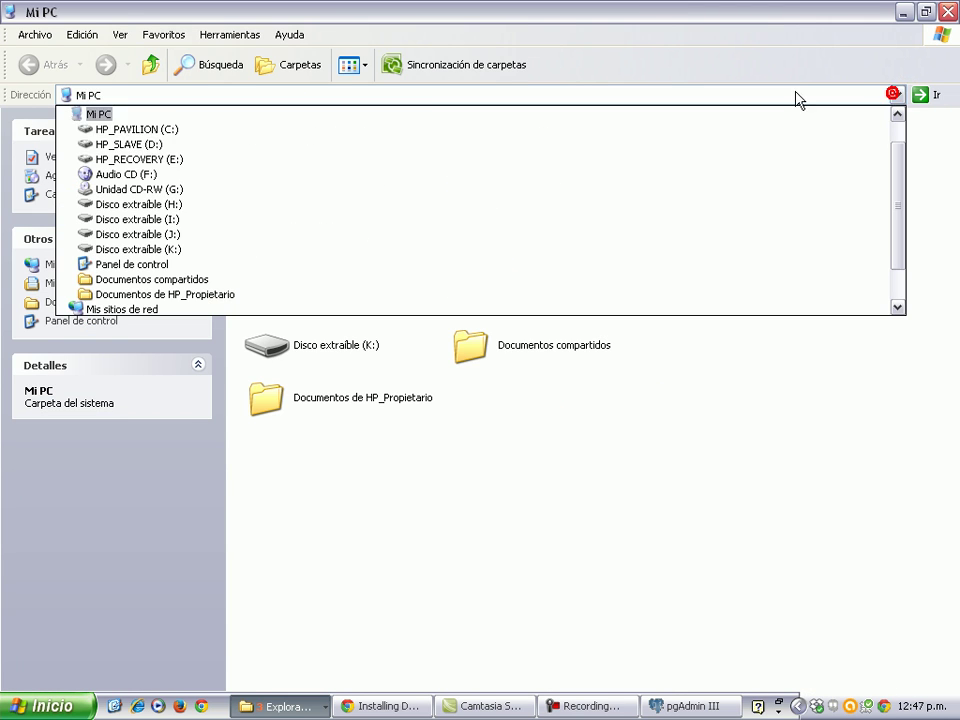
click(422, 133)
double_click(355, 134)
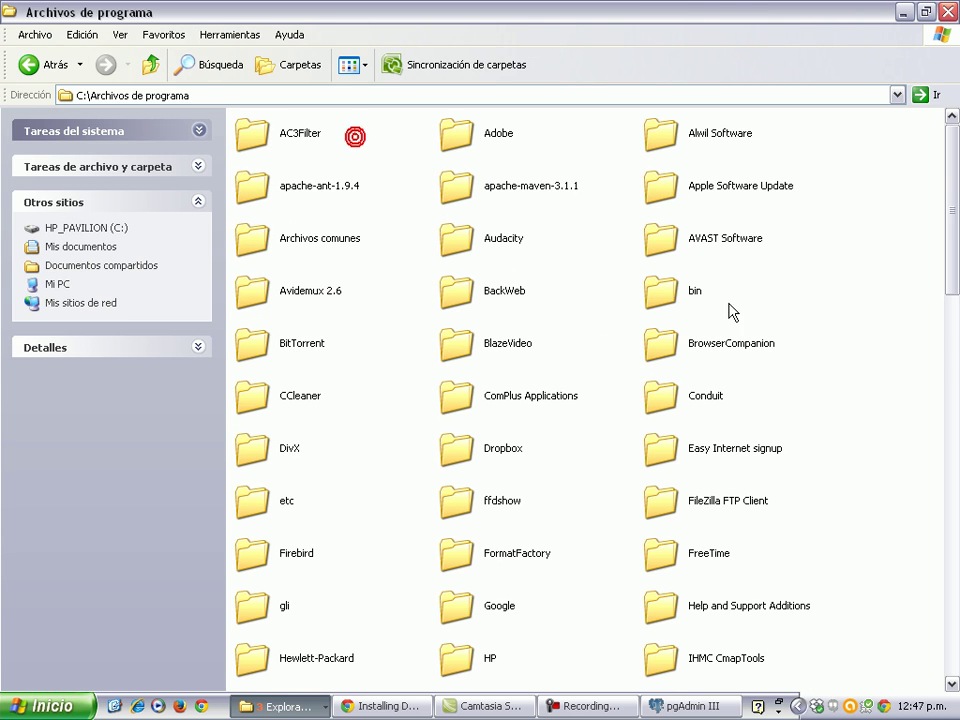
right_click(846, 451)
click(763, 525)
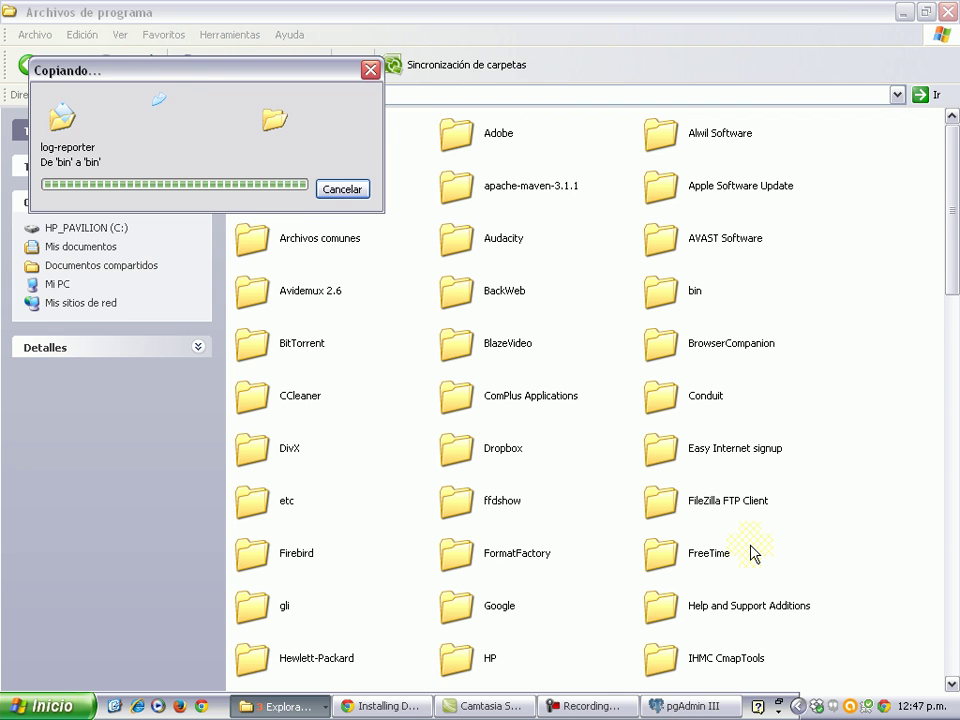
Inspect the pasted dspace-4.2-release and its dspace subfolder, then return to Archivos de programa.
click(776, 529)
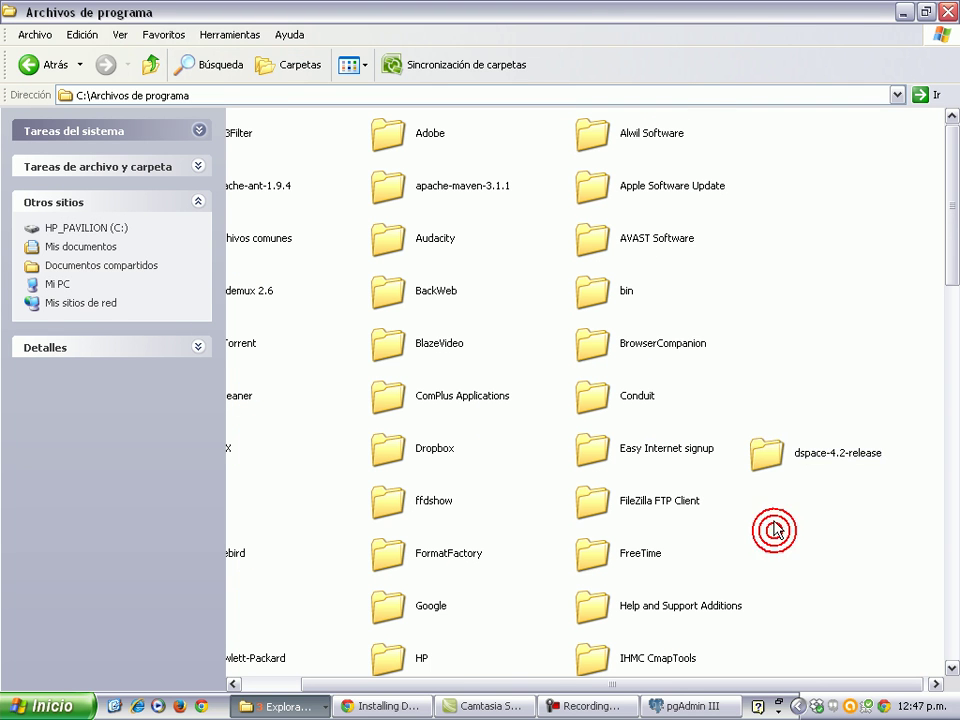
double_click(770, 467)
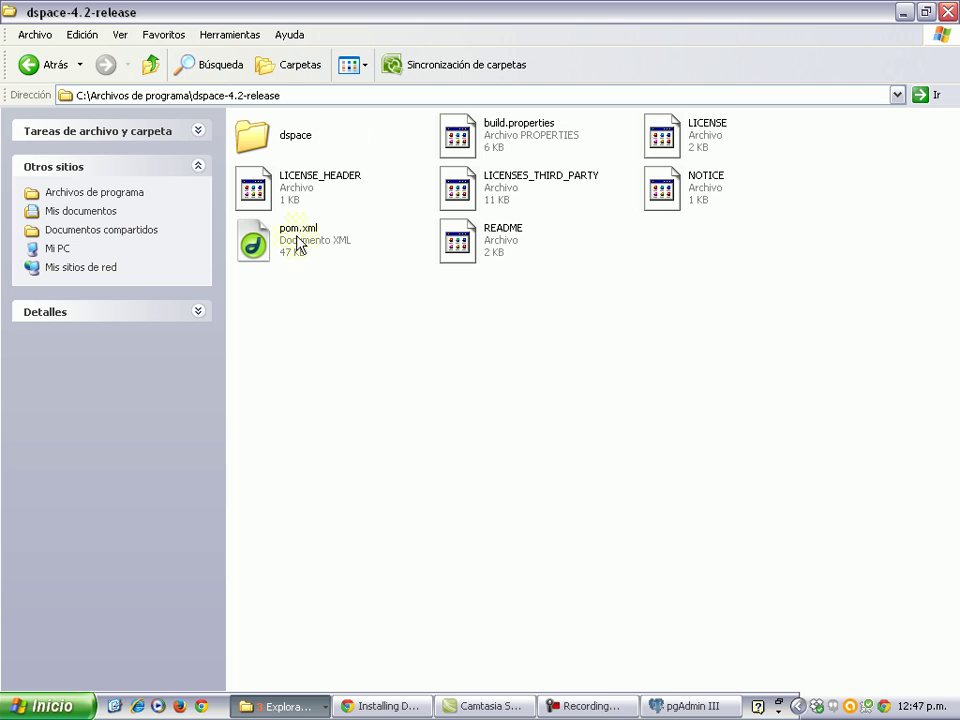
double_click(255, 137)
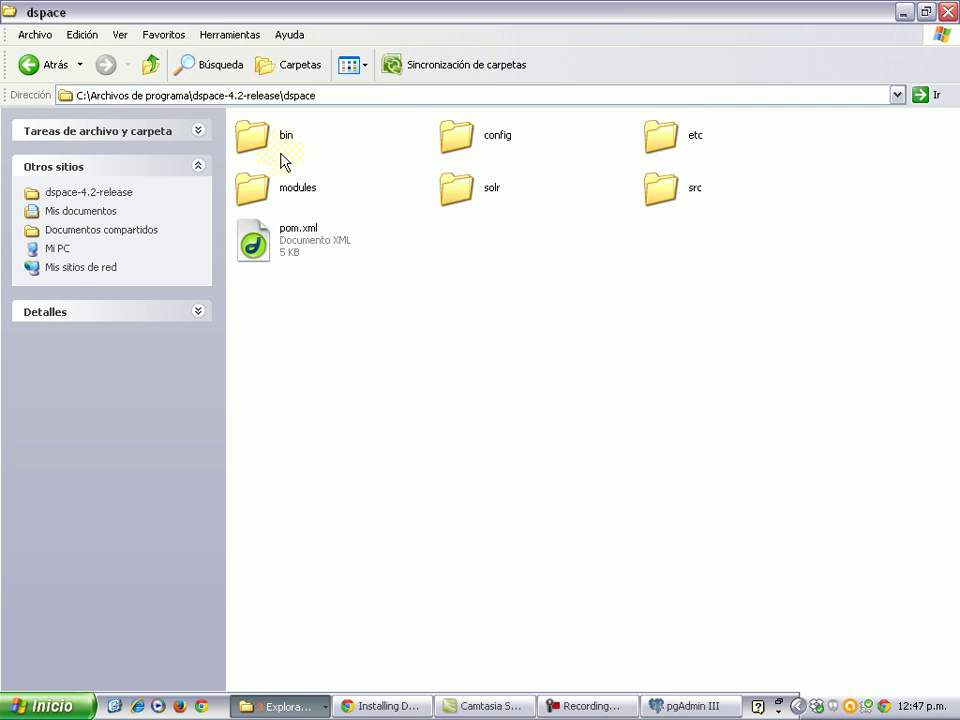
click(40, 64)
click(40, 64)
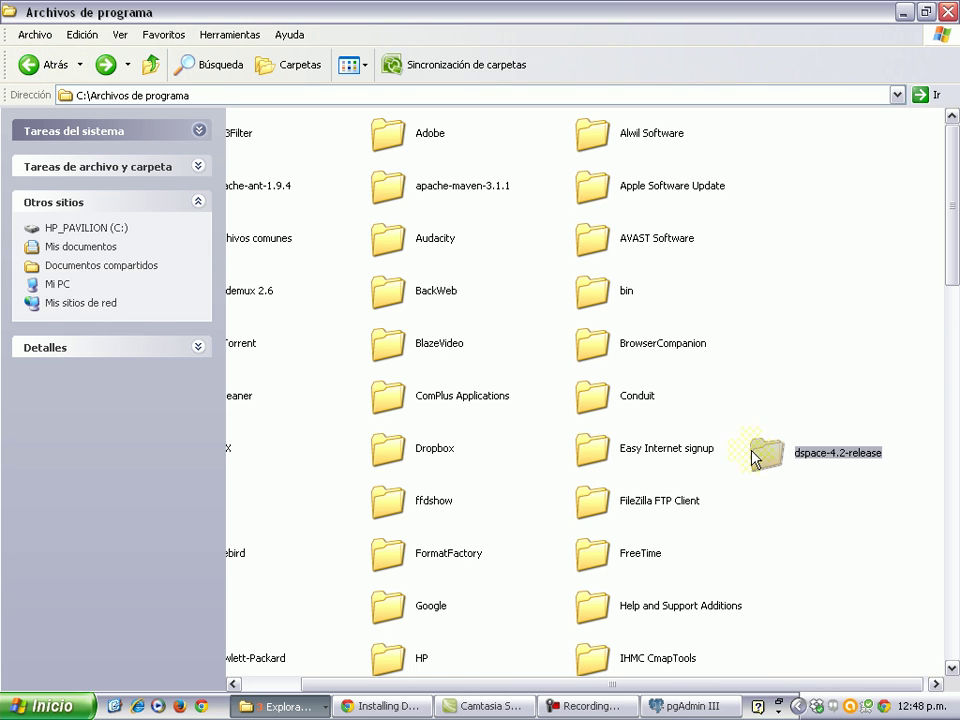
click(880, 568)
Open a Command Prompt and move to the root of drive C:.
key(super+r)
key(Return)
text(cd \)
key(Return)
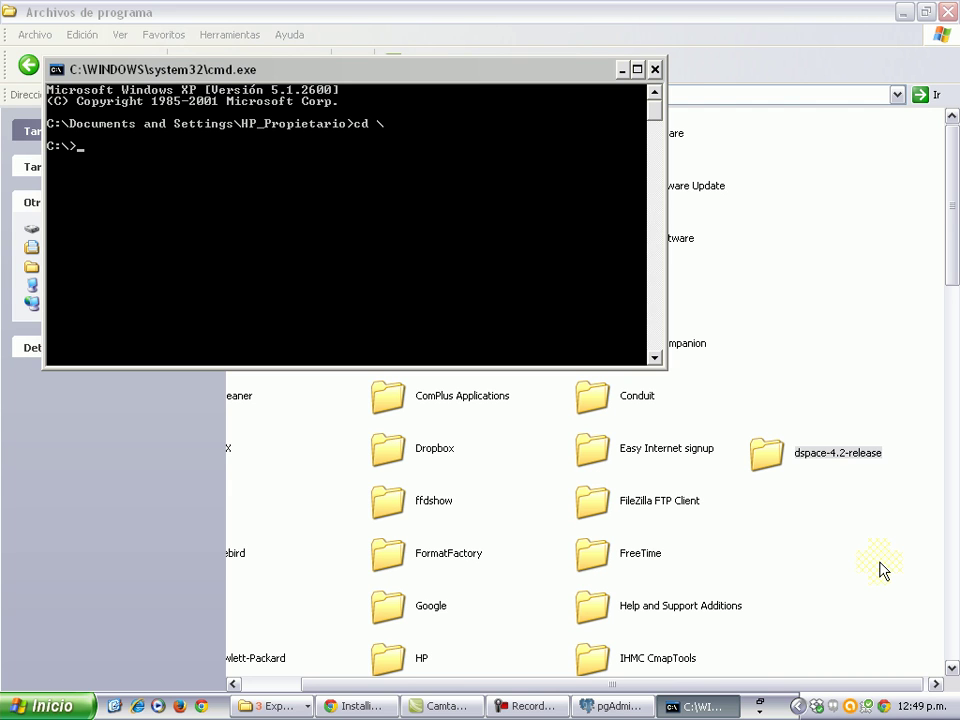
Change into Archivos de programa\dspace-4.2-release\dspace.
text(archivos de programa)
key(Return)
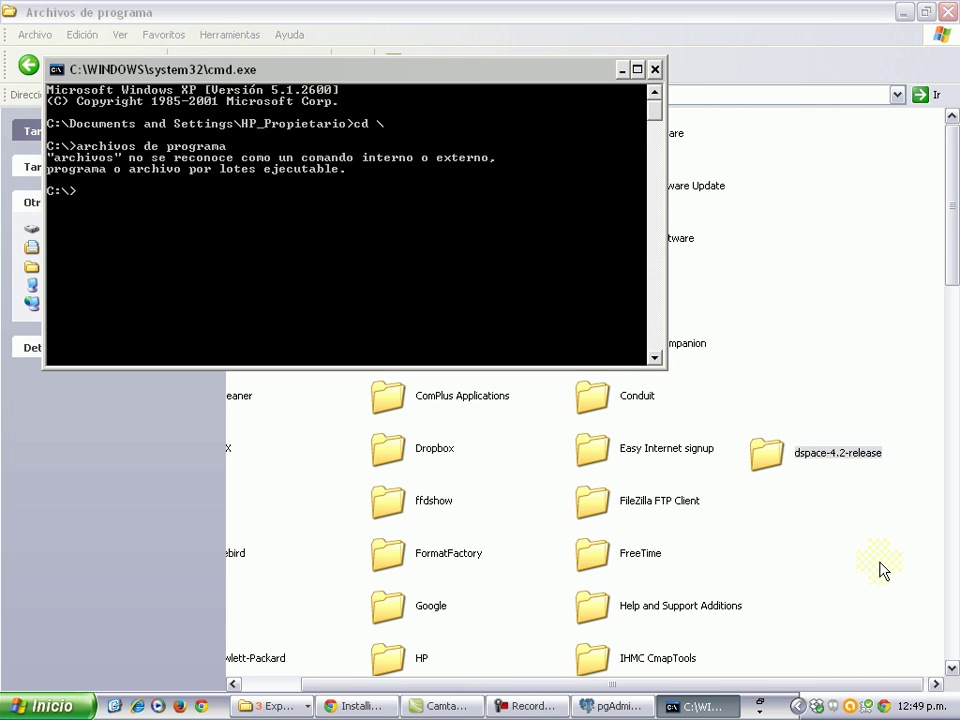
text(cd archivos de programa)
key(Return)
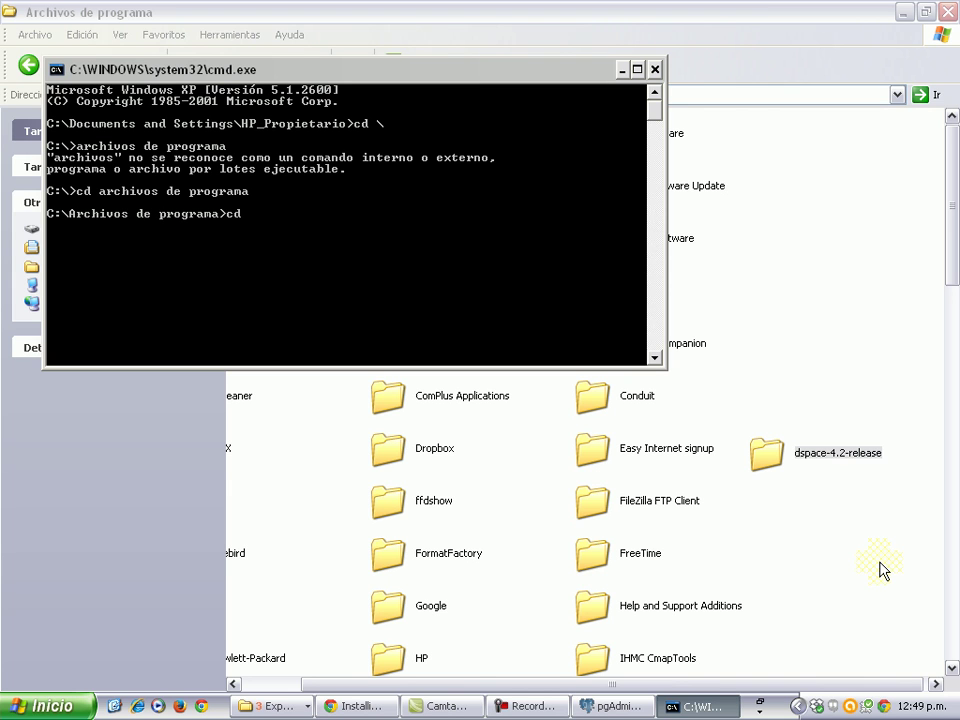
text(cd dspace-4.2-r)
text(ele)
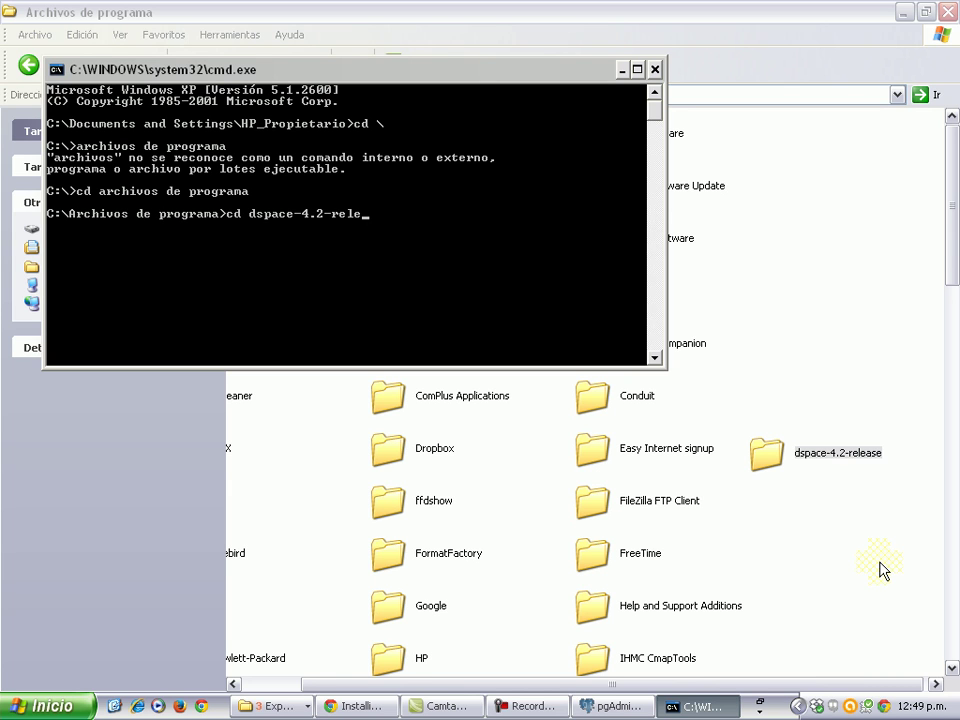
text(ase)
key(Return)
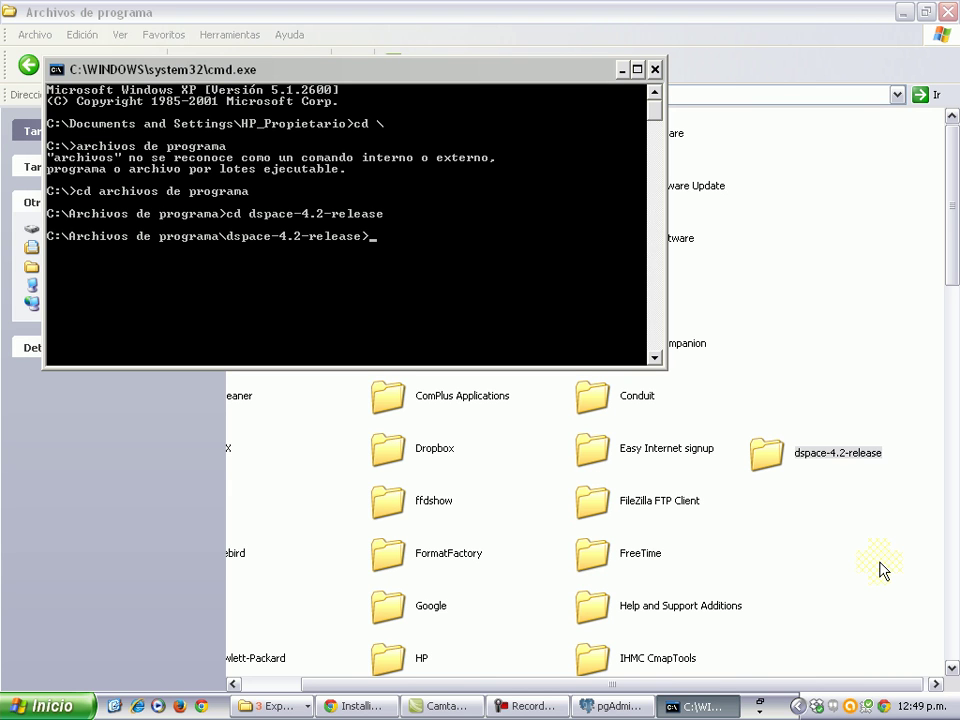
text(cd dspace)
key(Return)
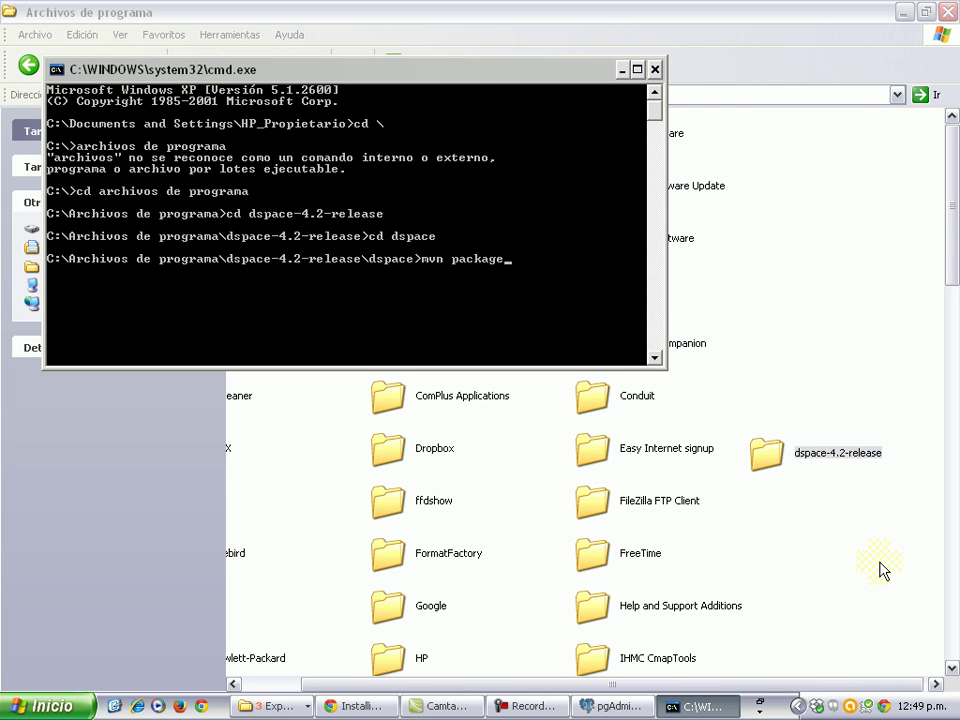
Run mvn package and scroll the console output to confirm BUILD SUCCESS.
key(Return)
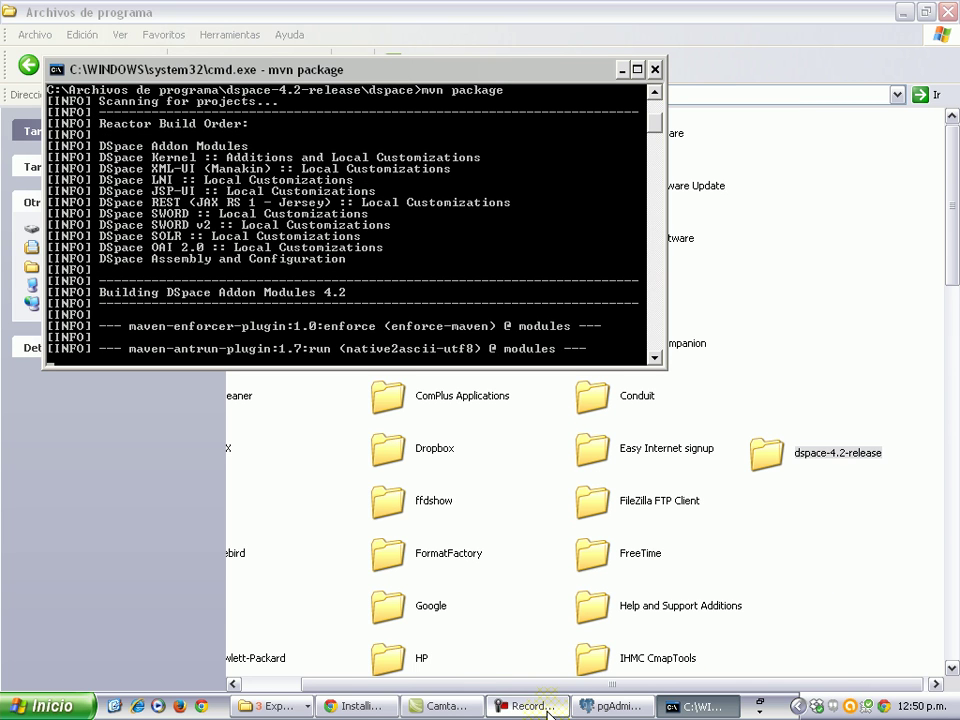
click(548, 708)
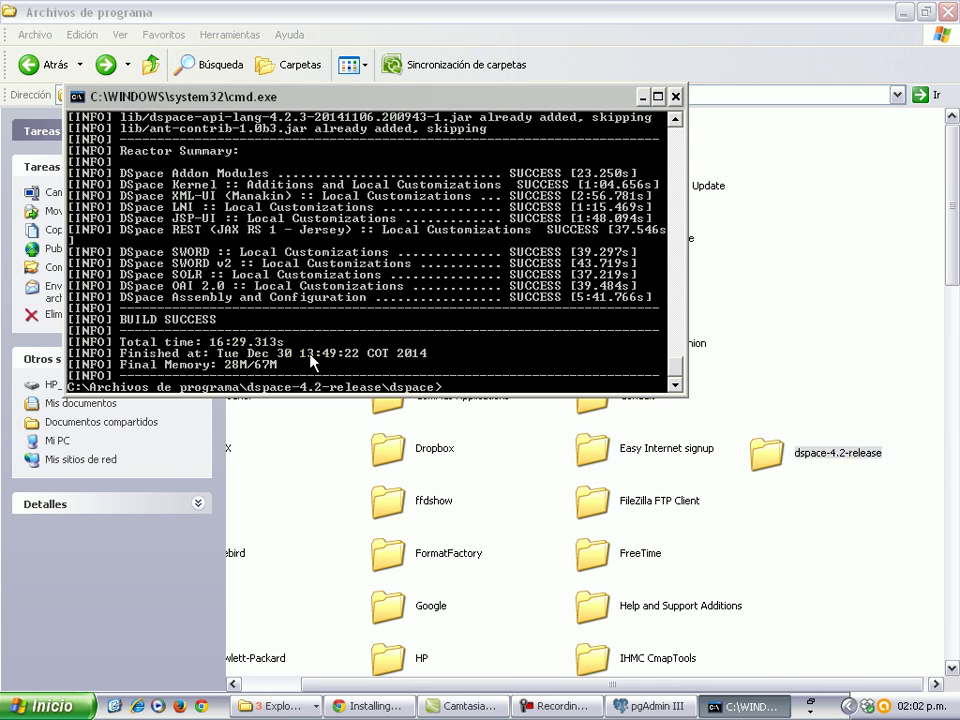
scroll(309, 356, up, 3)
scroll(300, 354, down, 2)
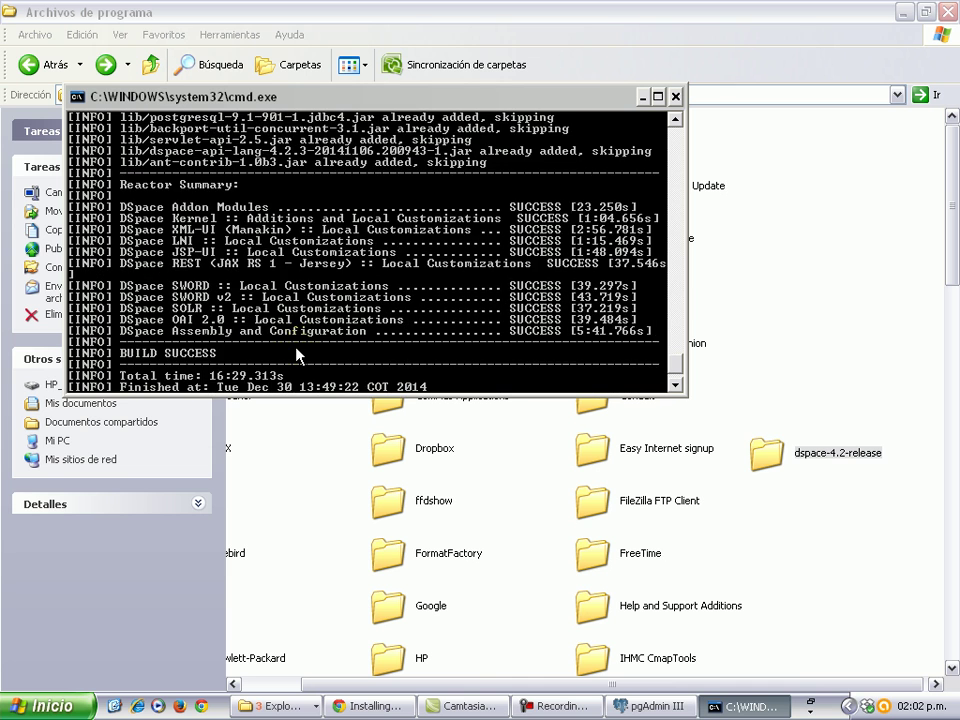
scroll(296, 352, up, 1)
scroll(296, 352, down, 1)
Navigate Explorer into dspace-4.2-release\dspace\target\dspace-4.2-build.
click(789, 537)
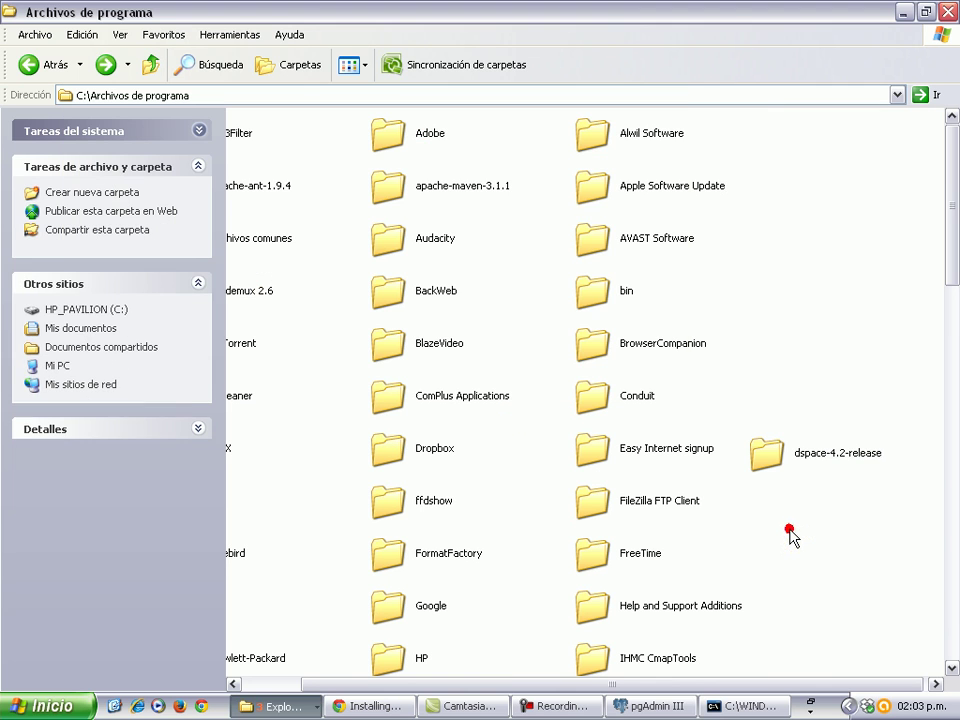
double_click(793, 458)
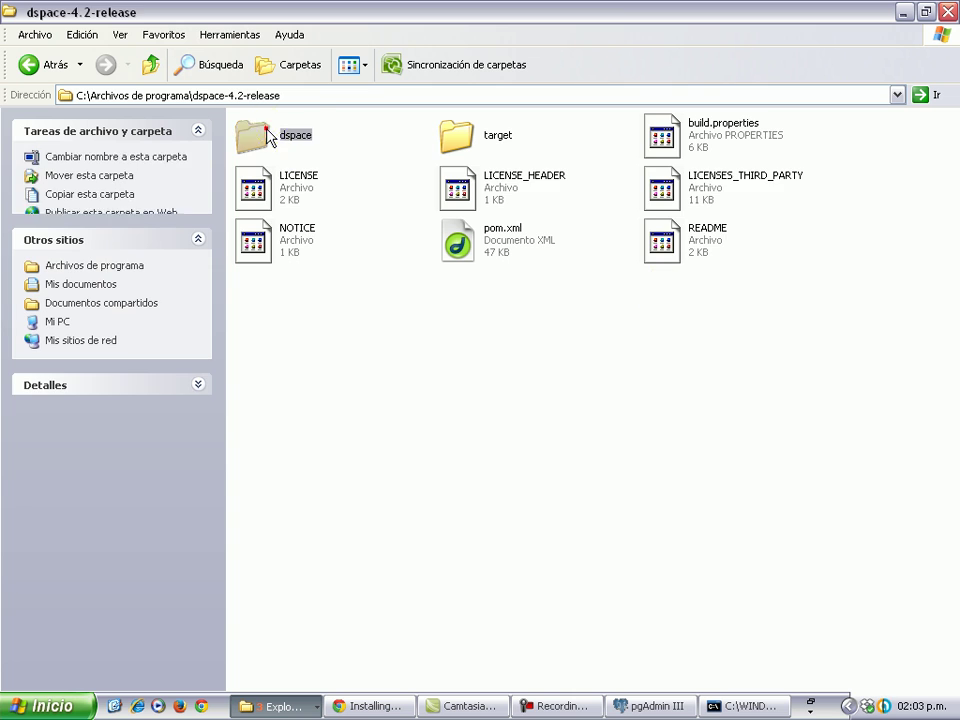
double_click(253, 133)
double_click(266, 246)
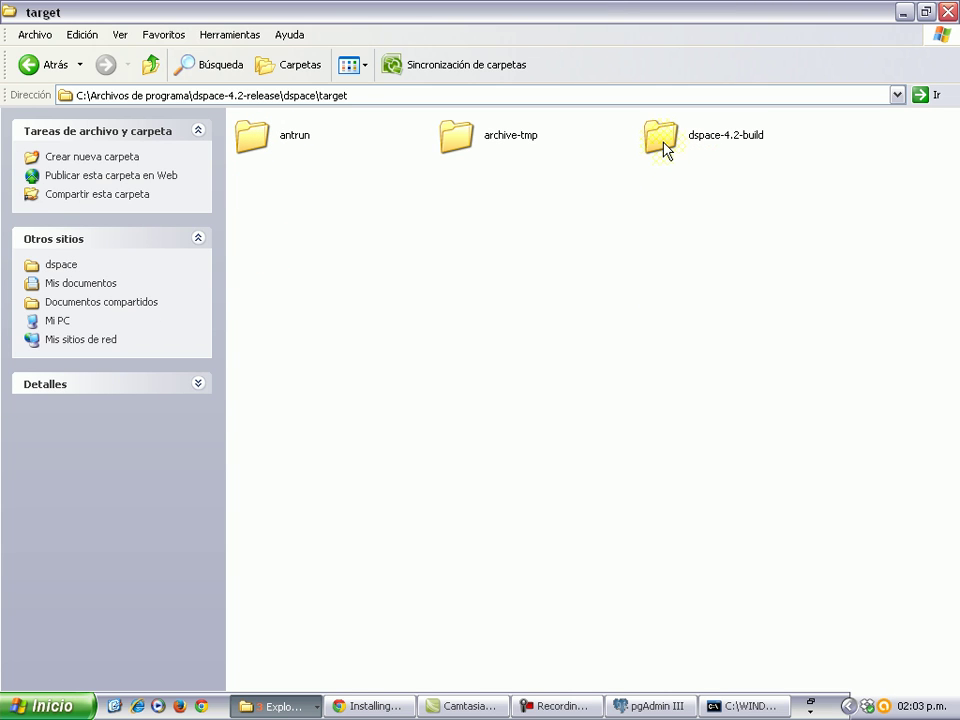
double_click(661, 141)
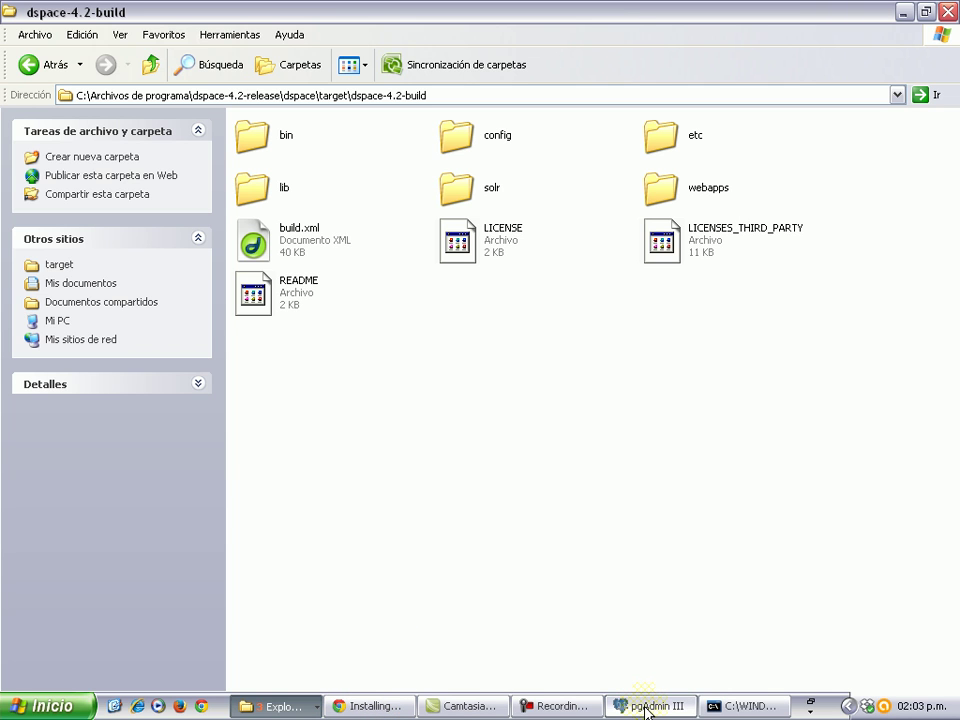
Bring Explorer back to the front and open the config folder.
click(574, 704)
click(857, 636)
click(862, 632)
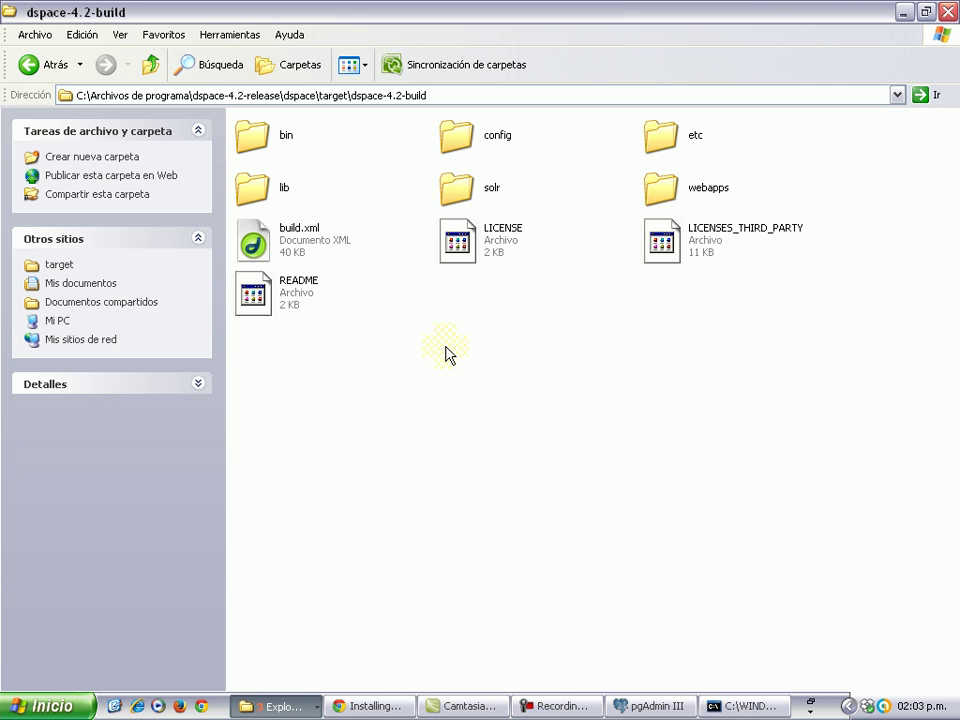
click(566, 706)
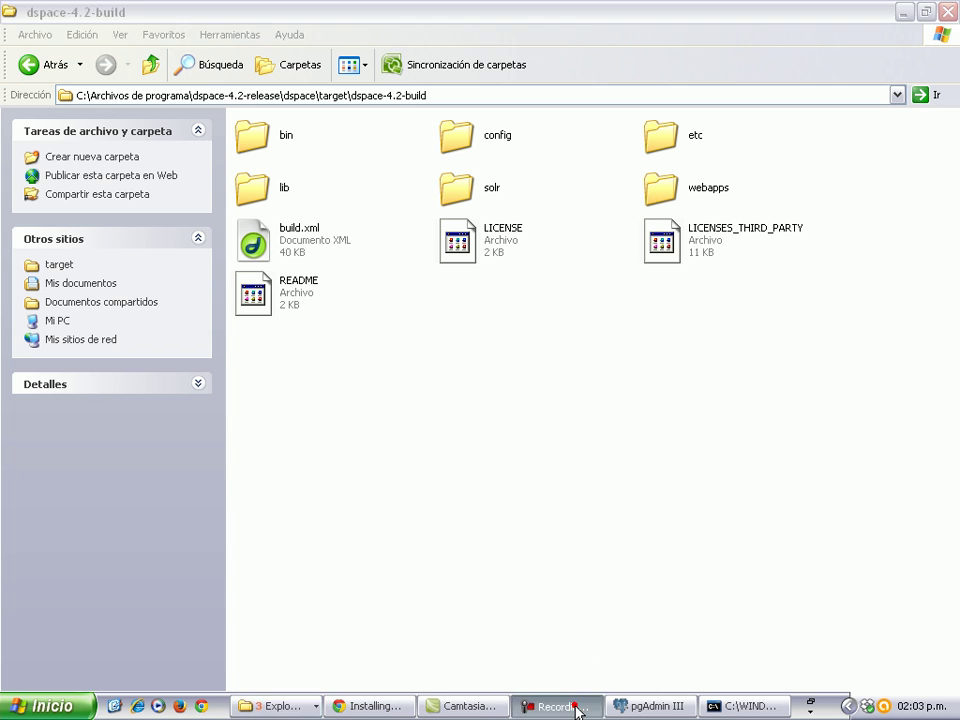
click(566, 706)
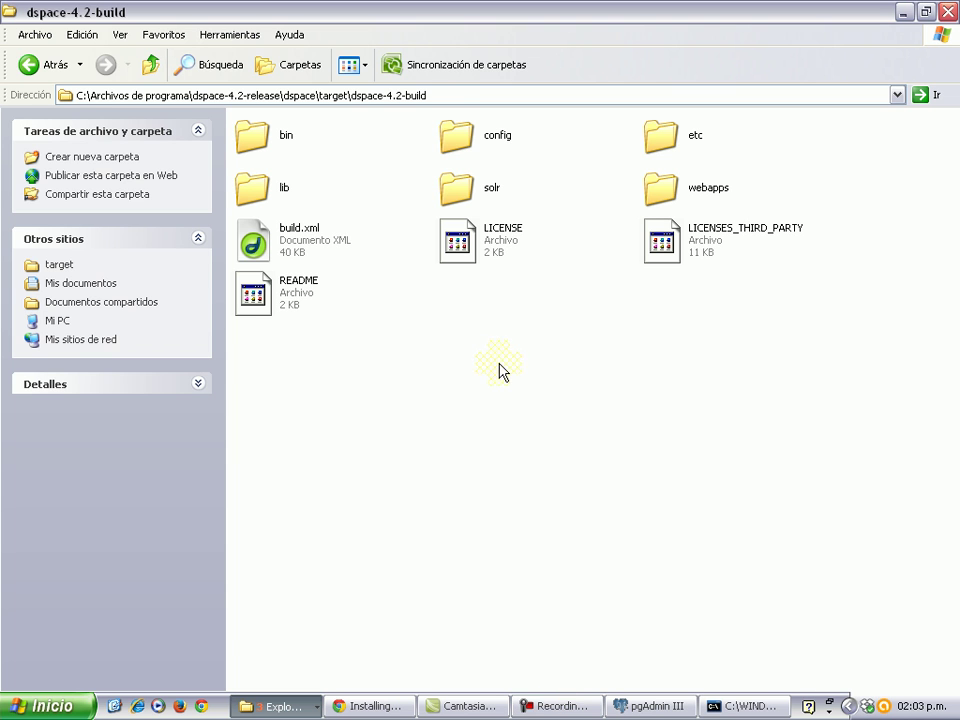
click(456, 137)
double_click(456, 137)
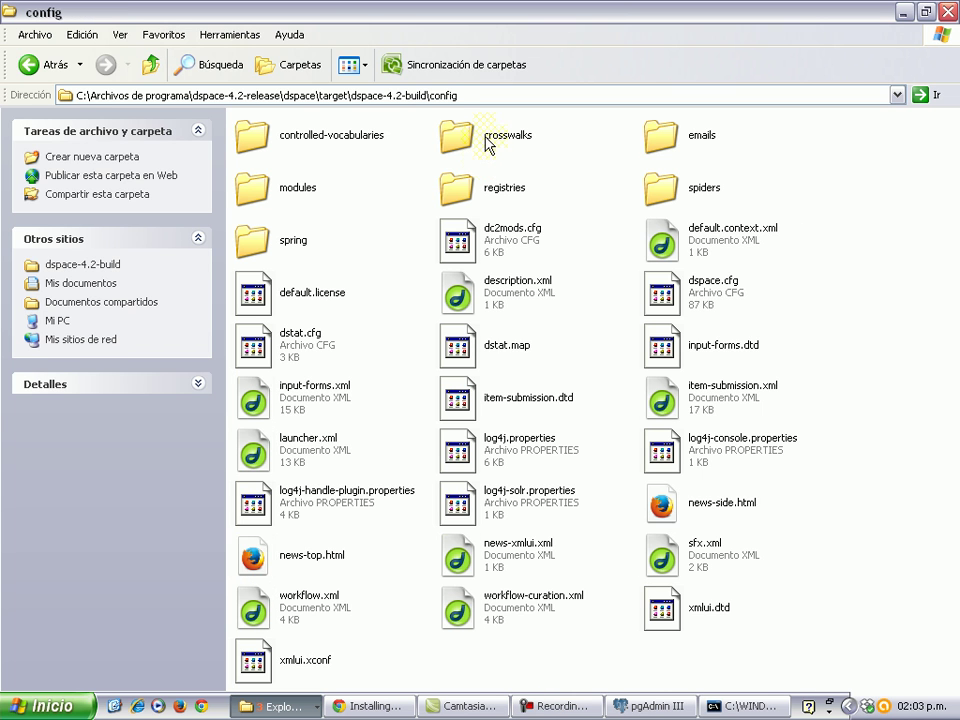
Open dspace.cfg in WordPad without making it the default, and scroll to dspace.dir and dspace.baseUrl.
double_click(695, 295)
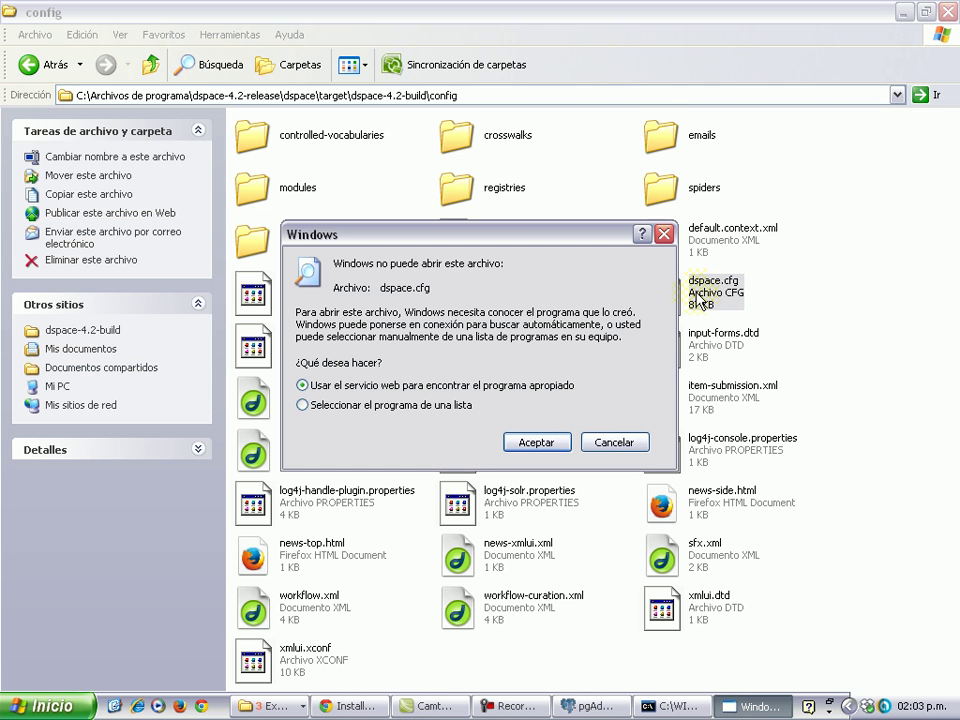
click(444, 406)
click(556, 446)
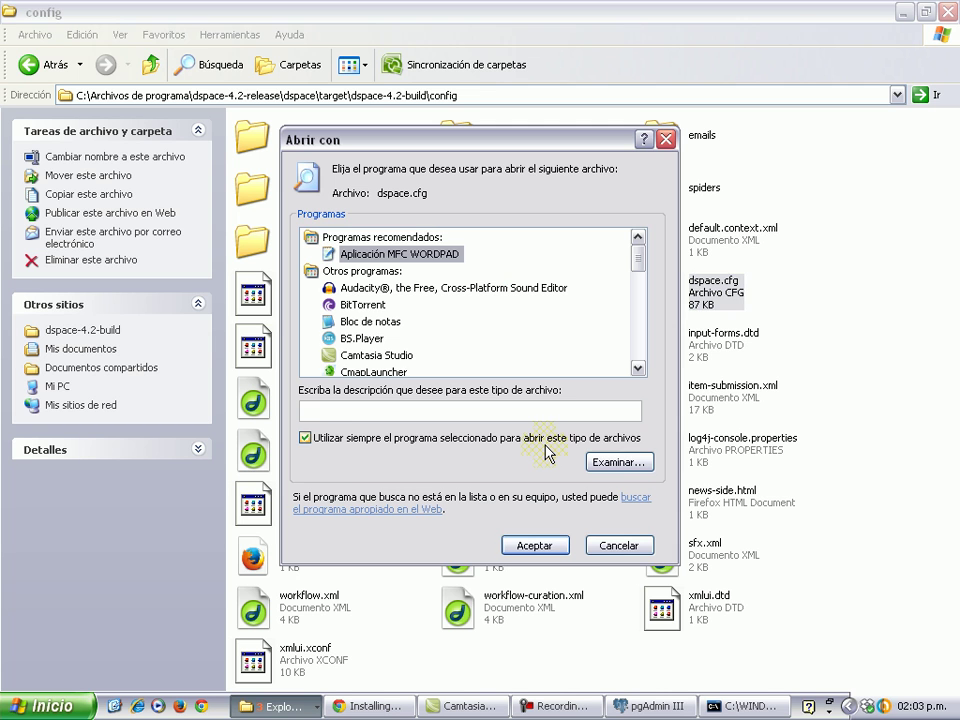
click(447, 440)
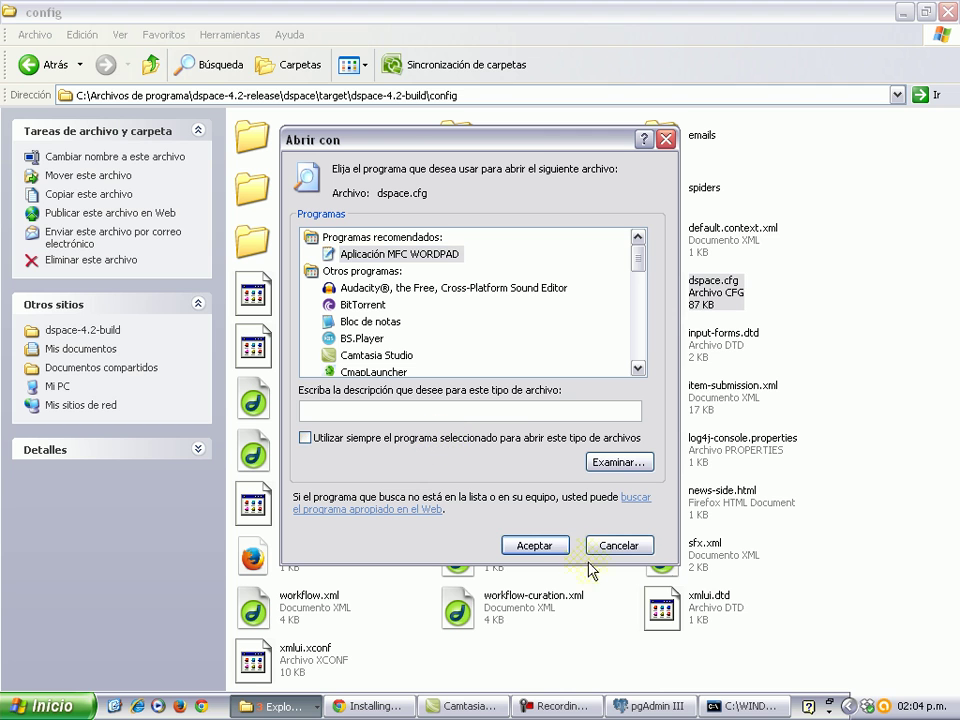
click(547, 551)
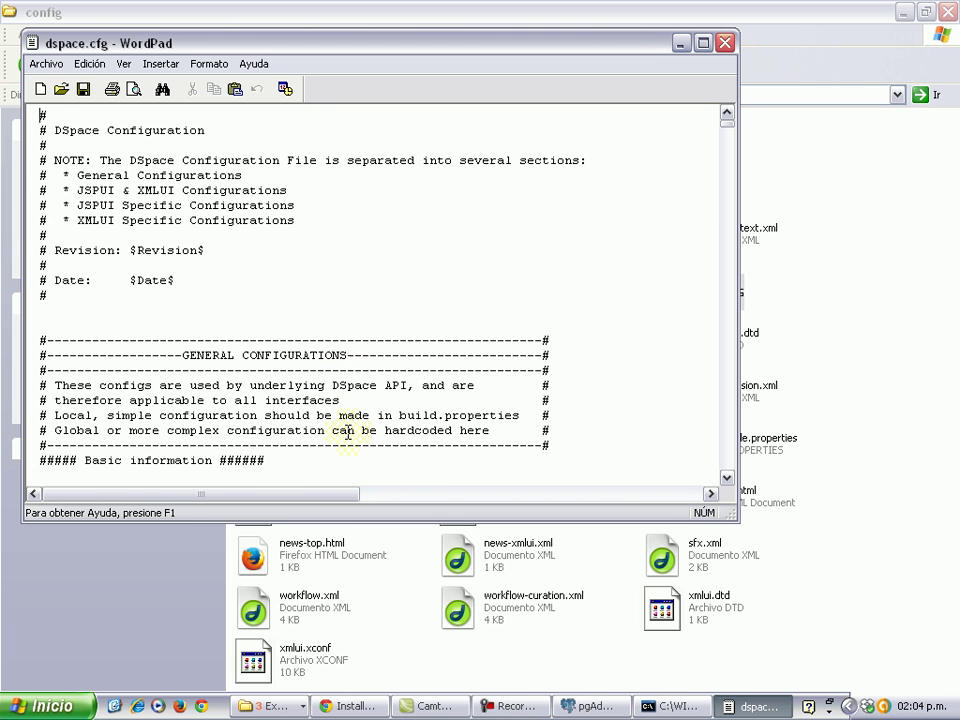
scroll(345, 432, down, 3)
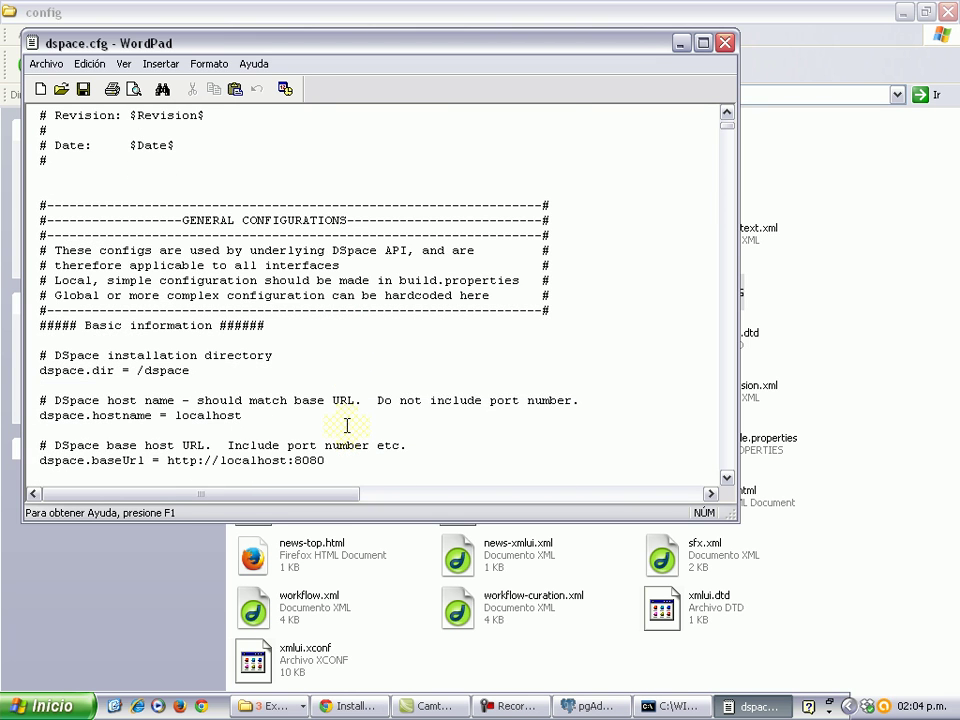
scroll(347, 426, down, 1)
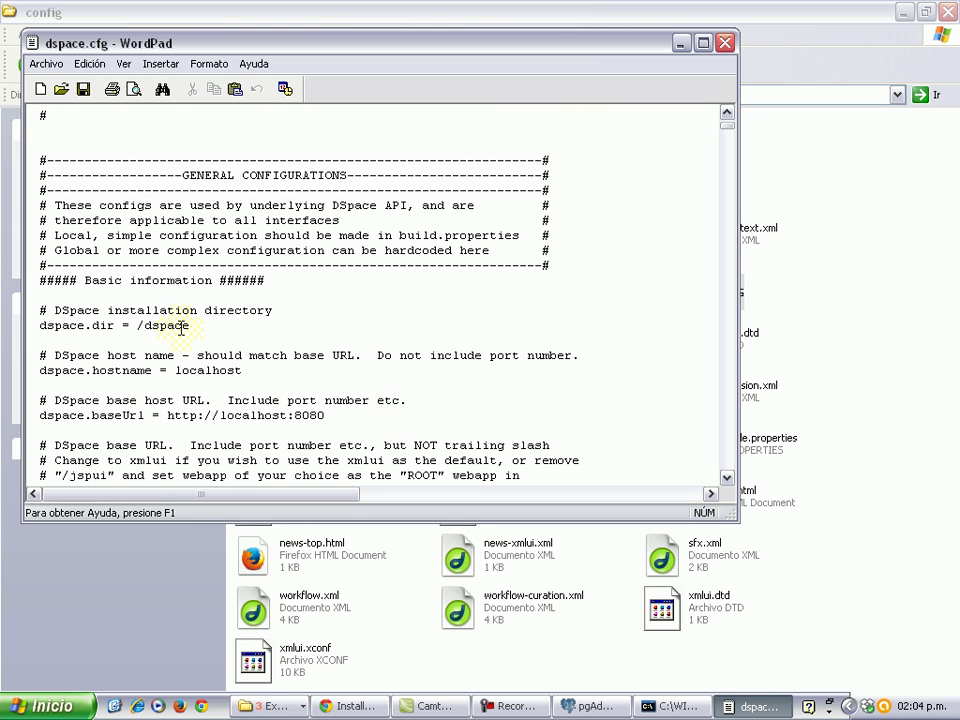
Switch to the Proyecto dspace window and navigate to C:\Archivos de programa.
click(276, 706)
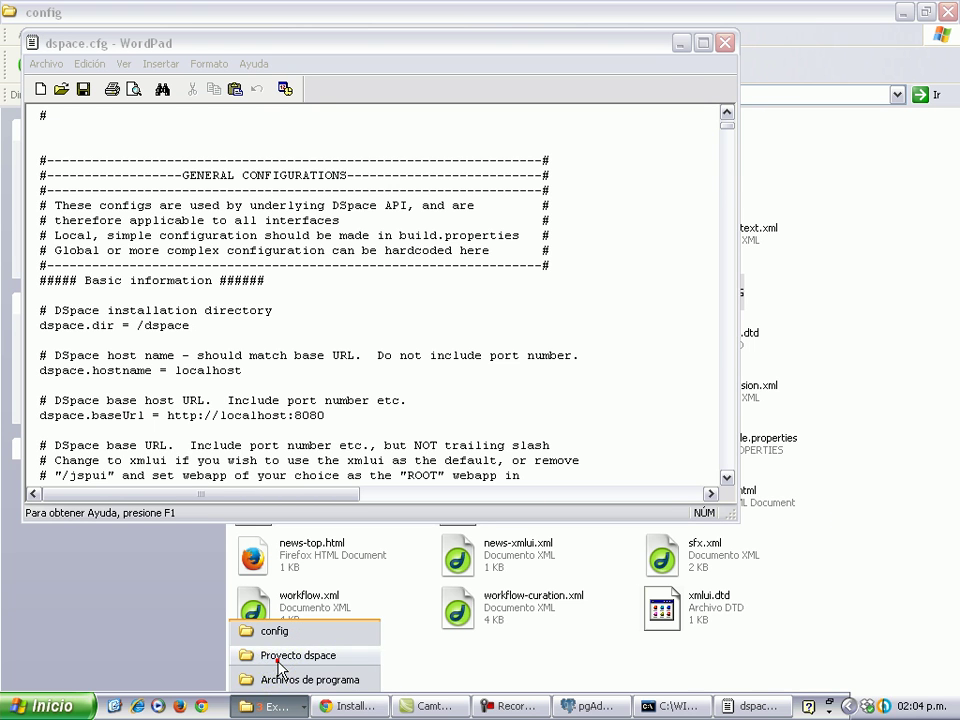
click(300, 656)
click(866, 201)
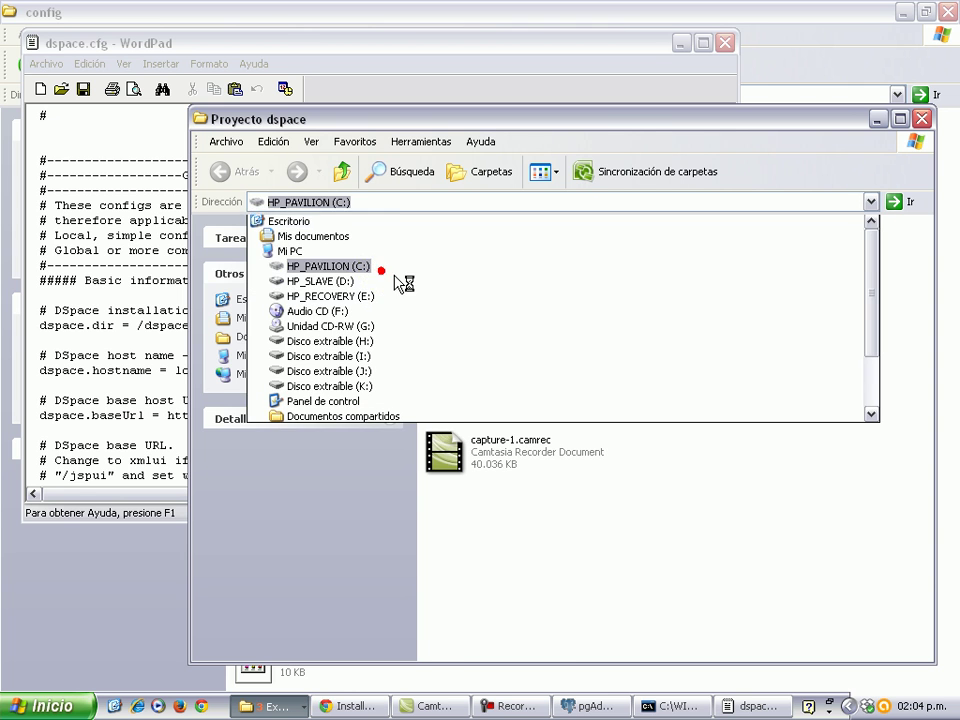
click(375, 268)
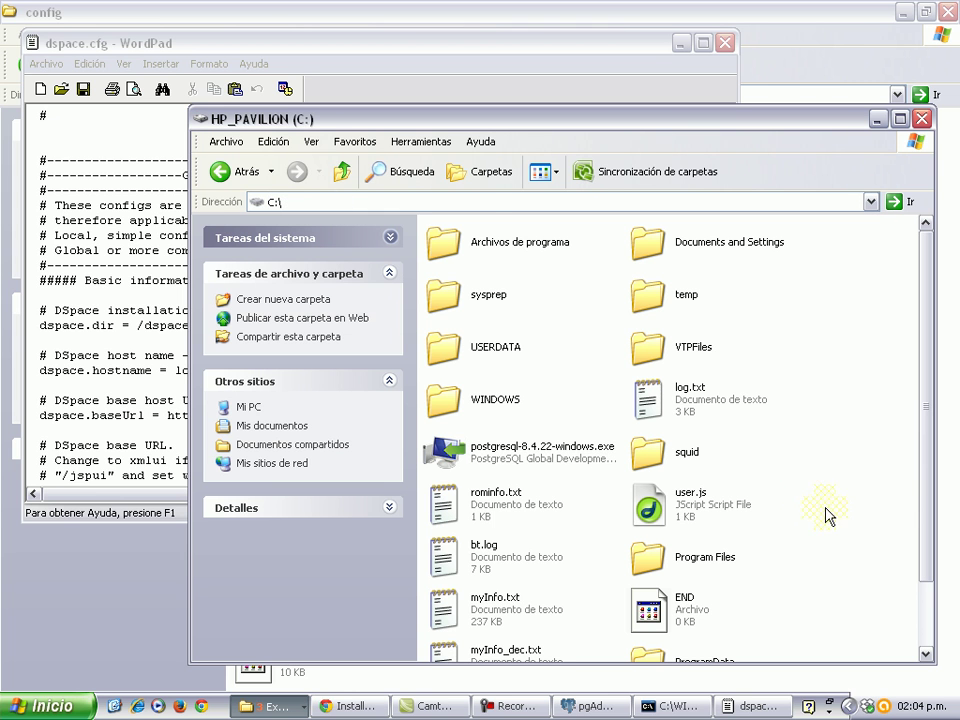
double_click(489, 250)
scroll(763, 565, down, 5)
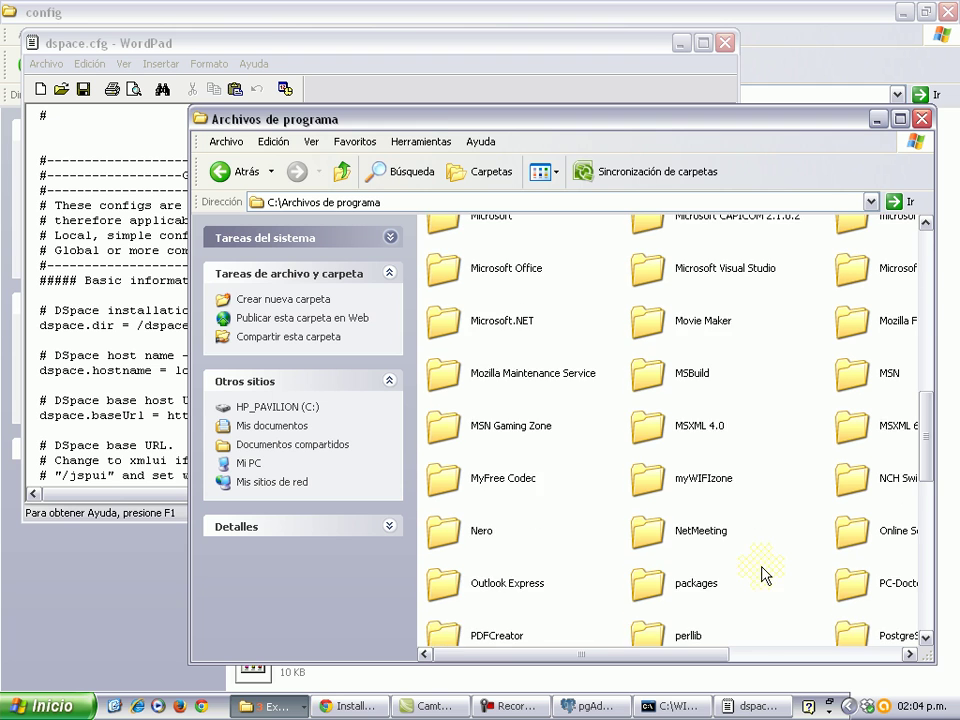
scroll(765, 570, up, 2)
scroll(764, 540, up, 2)
Create a new folder named dspace there and minimize Explorer.
right_click(763, 512)
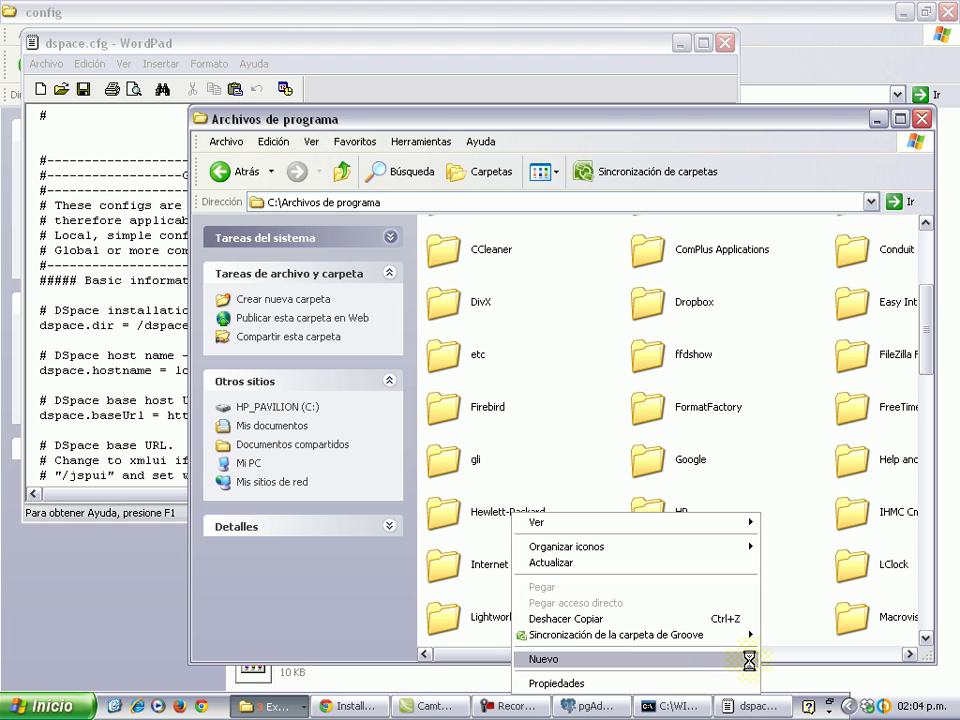
mouse_move(746, 660)
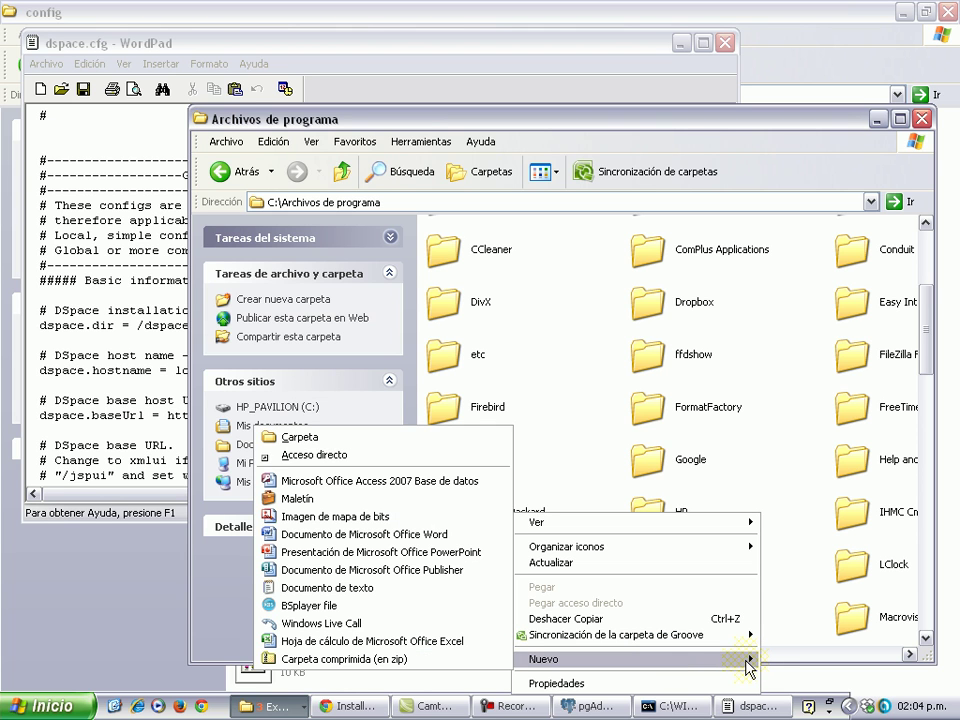
click(433, 447)
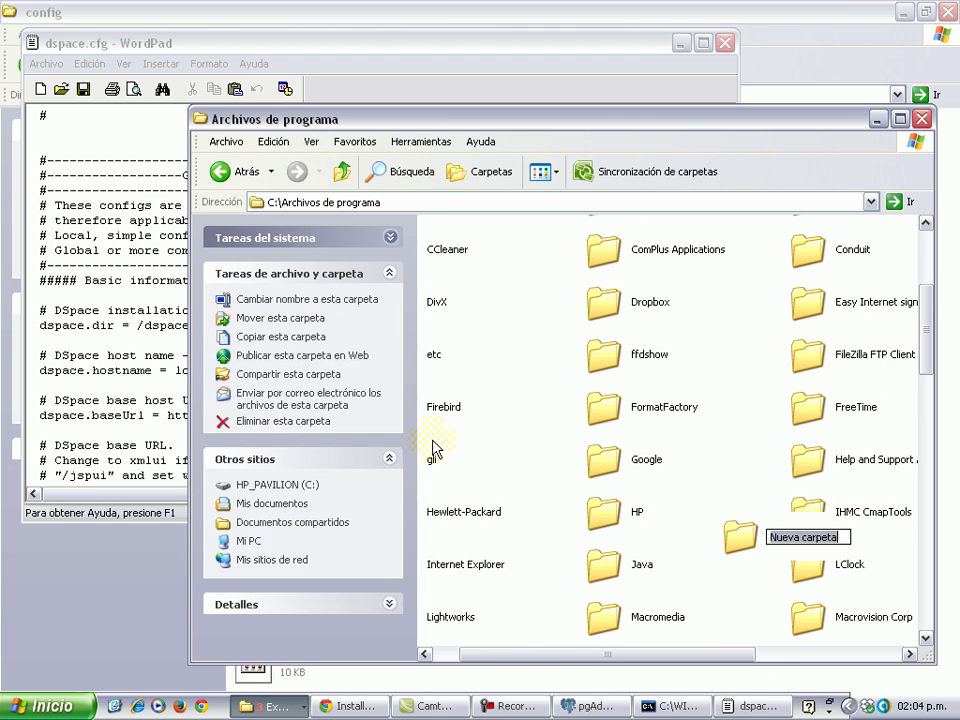
text(dspace)
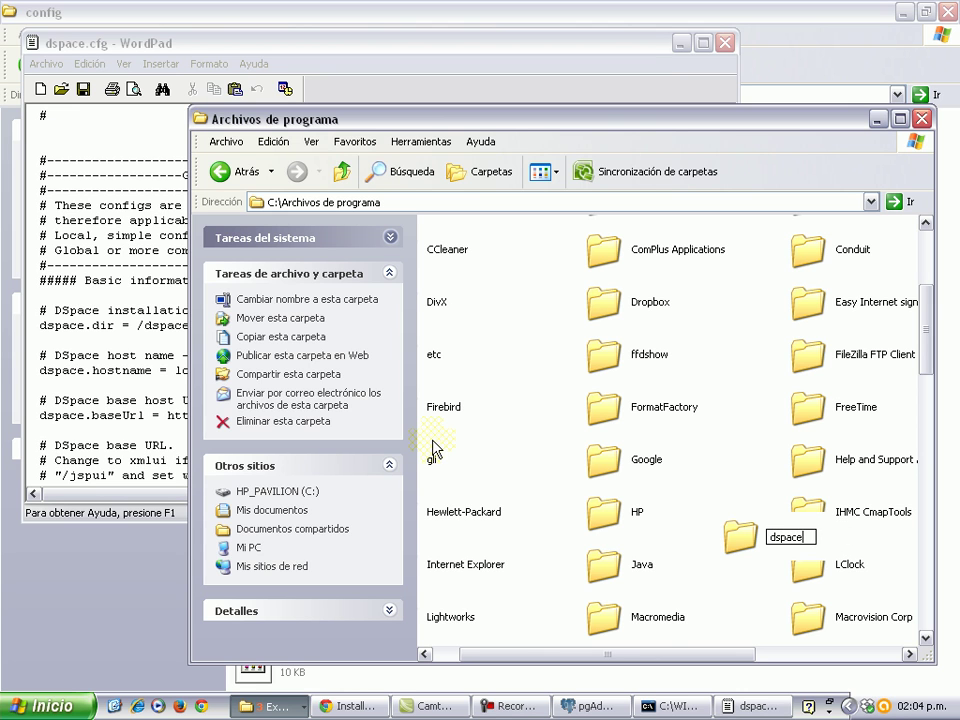
click(728, 485)
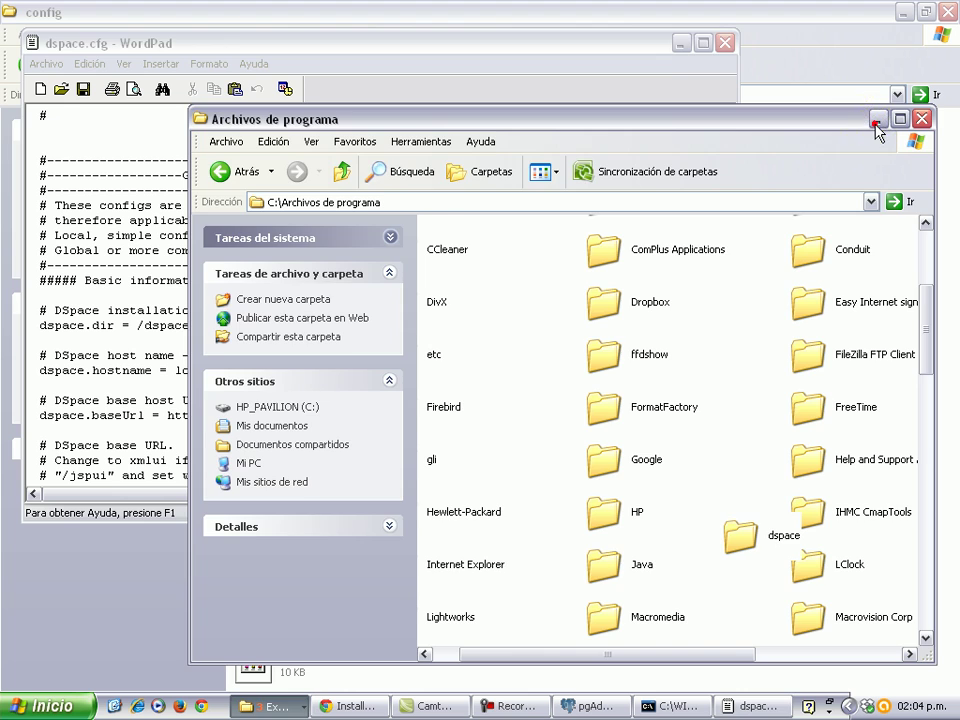
click(873, 121)
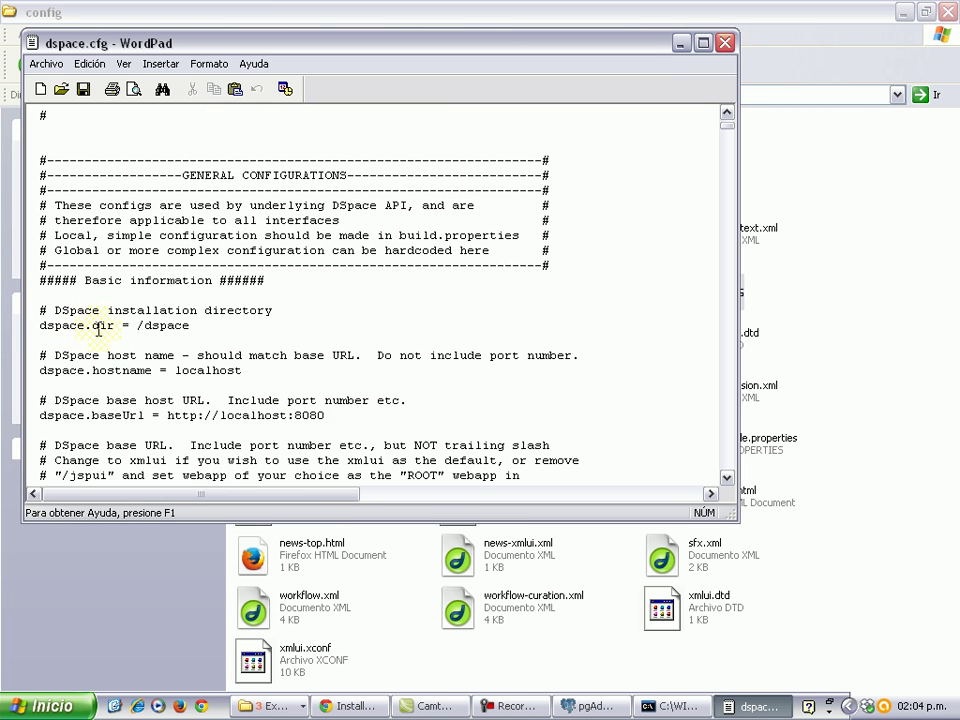
Change the dspace.dir line to c:/archivos de programa/dspace in dspace.cfg.
click(138, 325)
text(c)
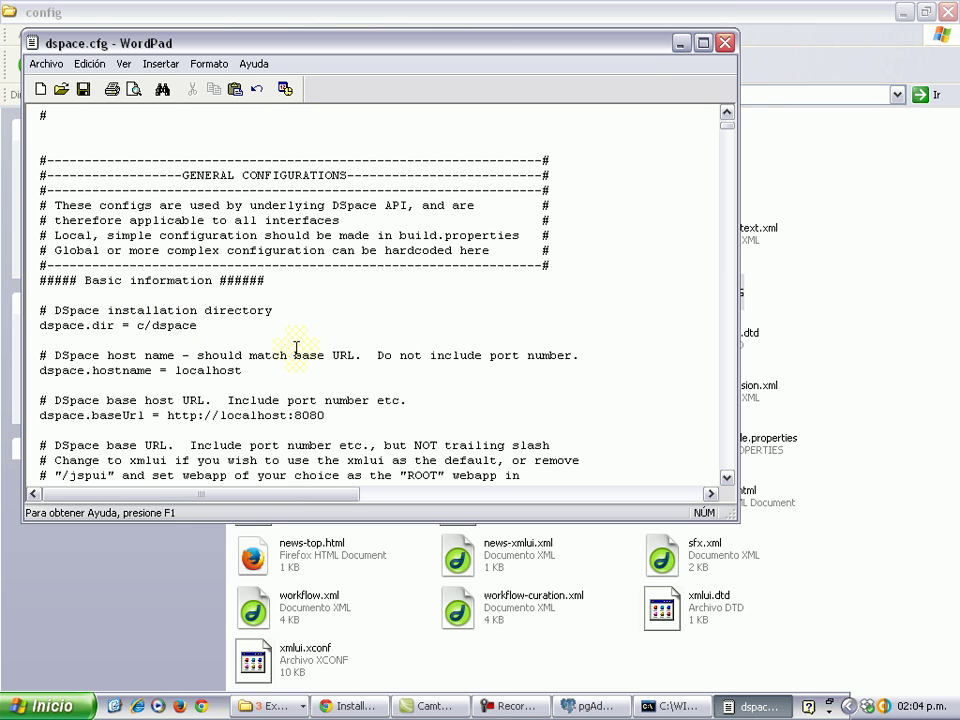
text(:/)
text(archivos )
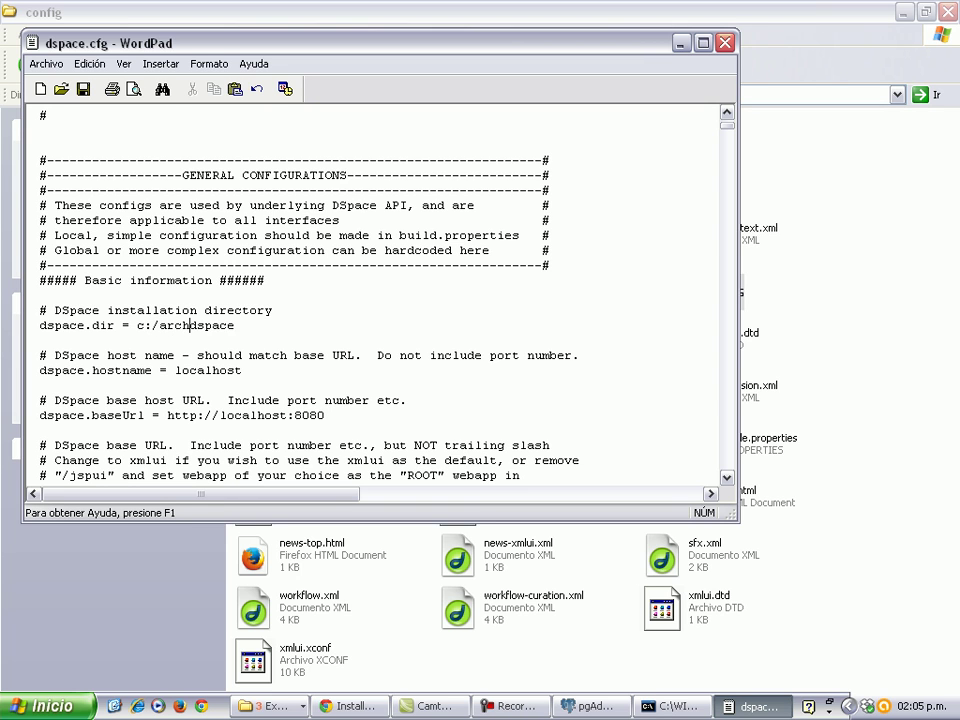
text(de programa)
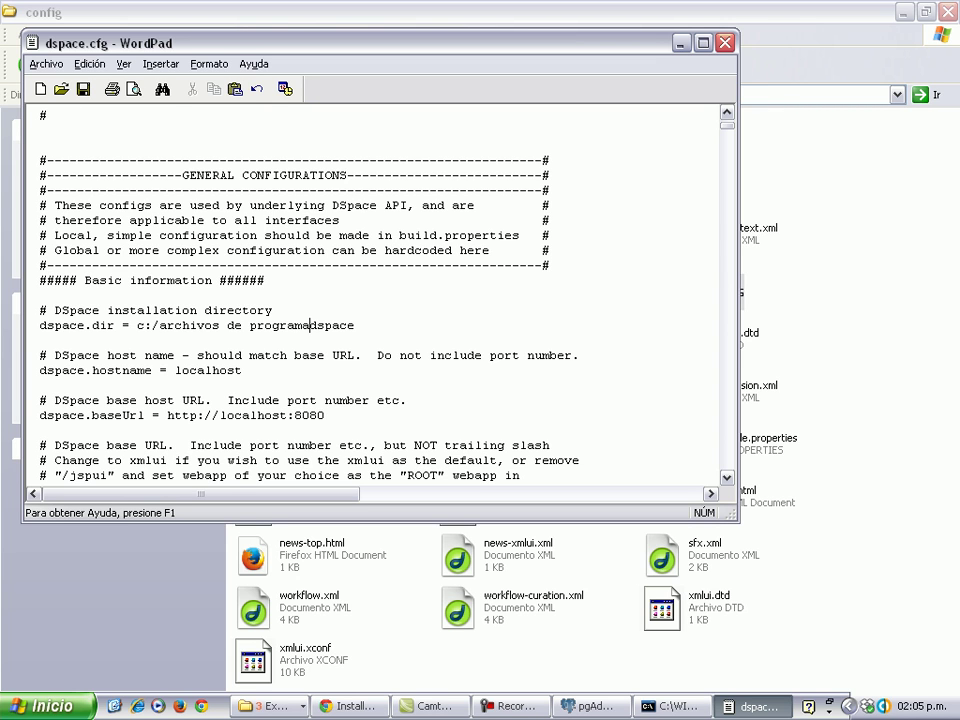
text(/)
scroll(190, 400, down, 1)
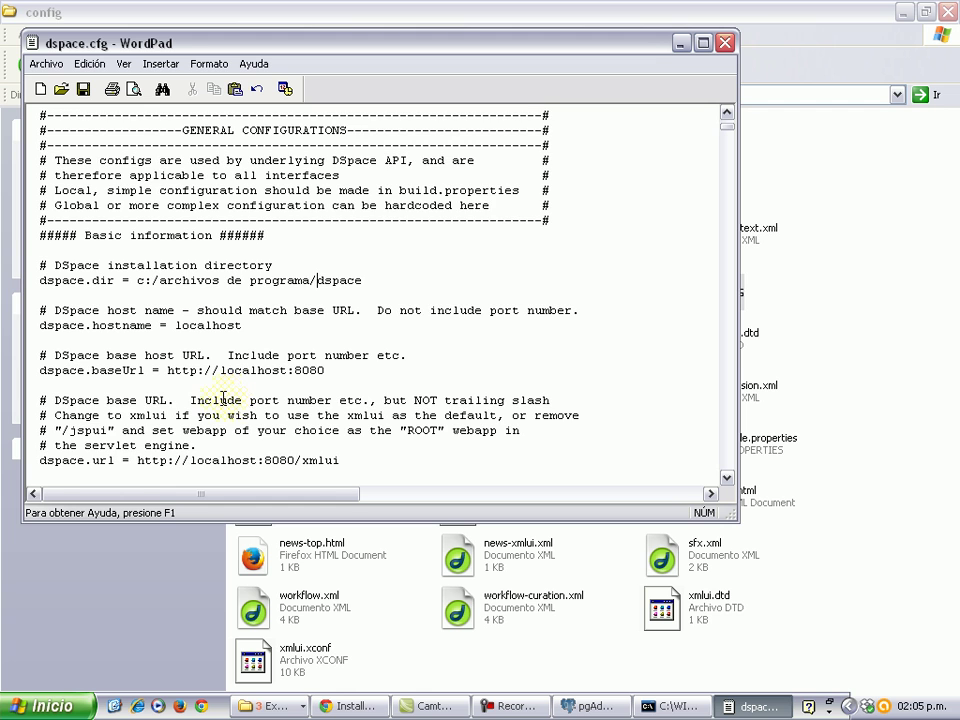
scroll(229, 397, down, 2)
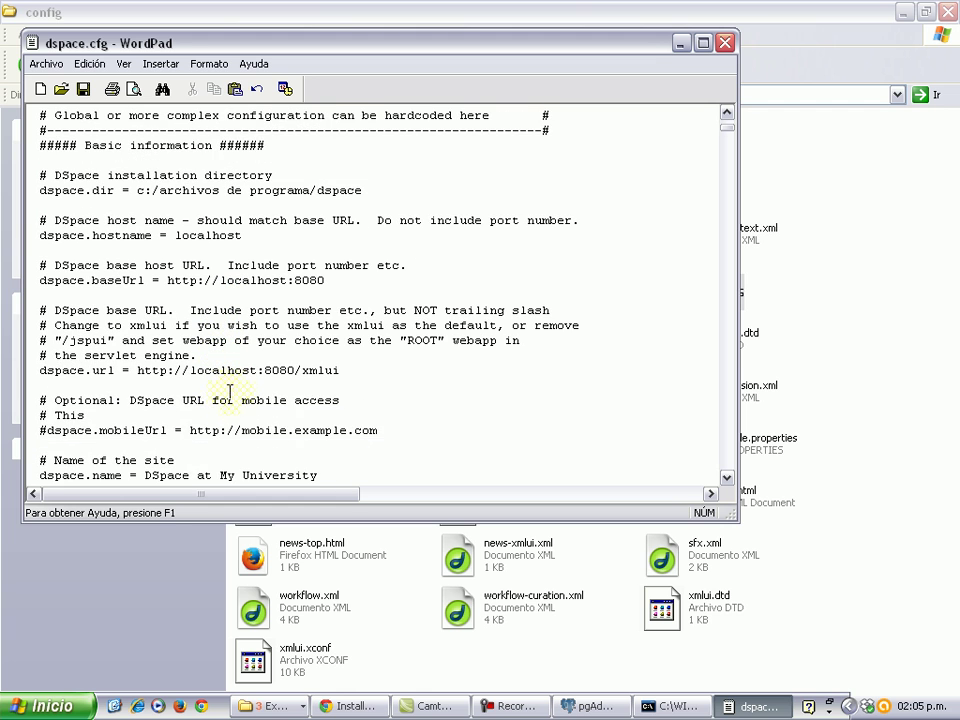
scroll(197, 392, down, 1)
scroll(199, 397, down, 1)
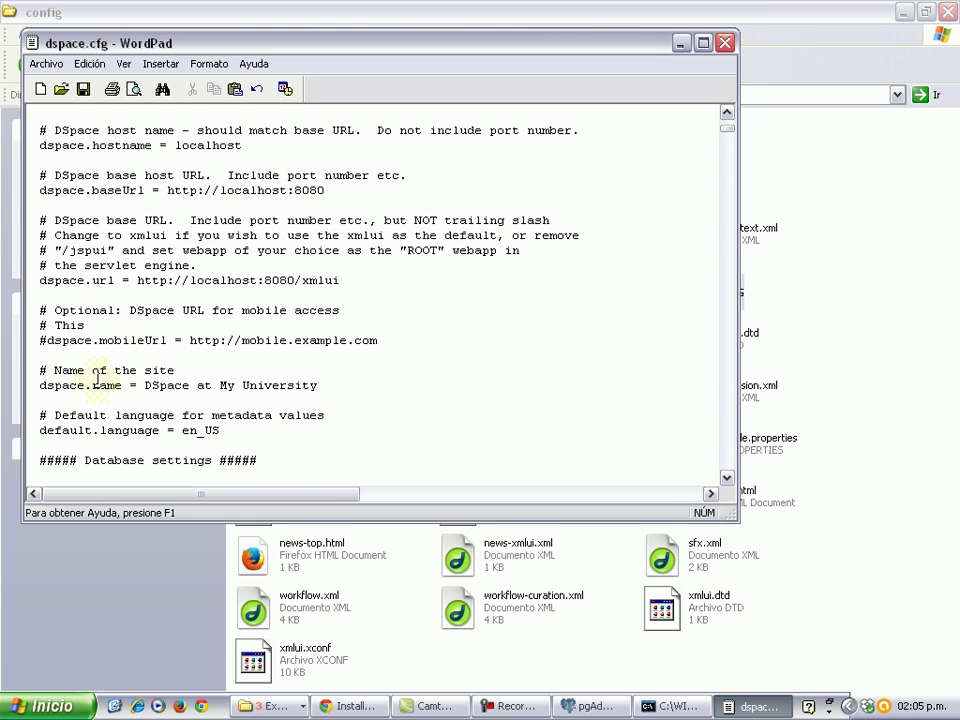
Replace the dspace.name value with 'Respositorio de universidad'.
scroll(100, 383, down, 1)
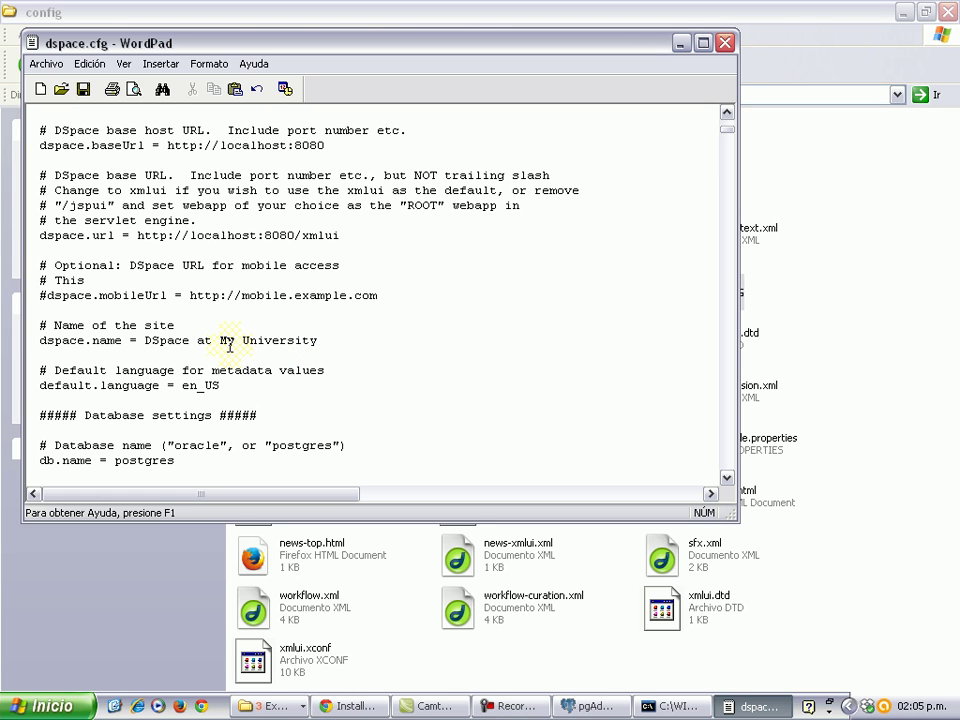
drag(320, 341, 146, 341)
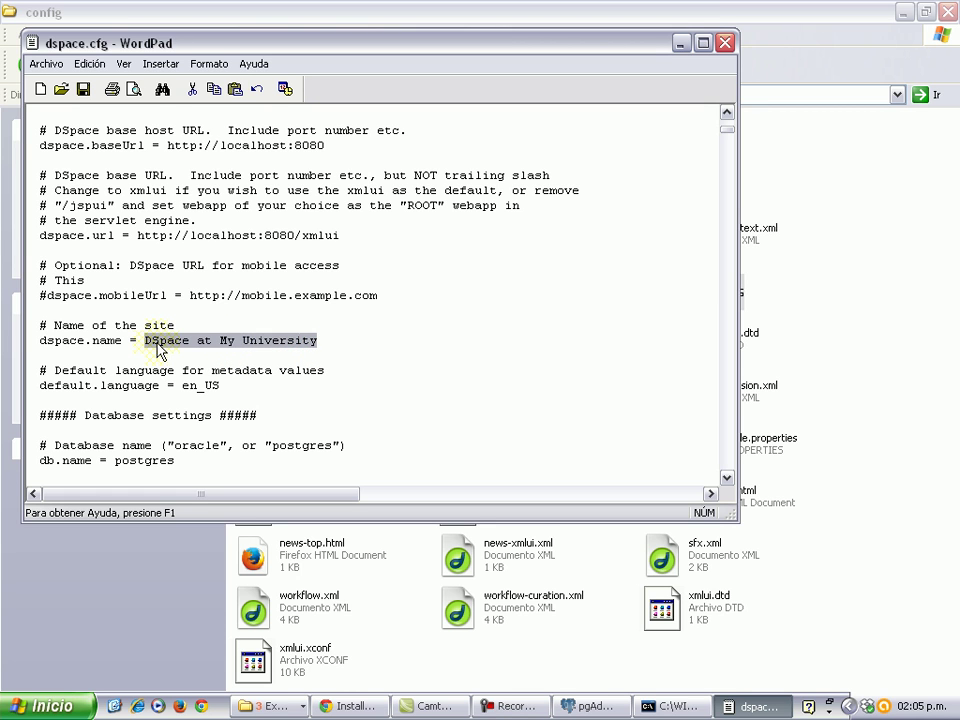
text(Resp)
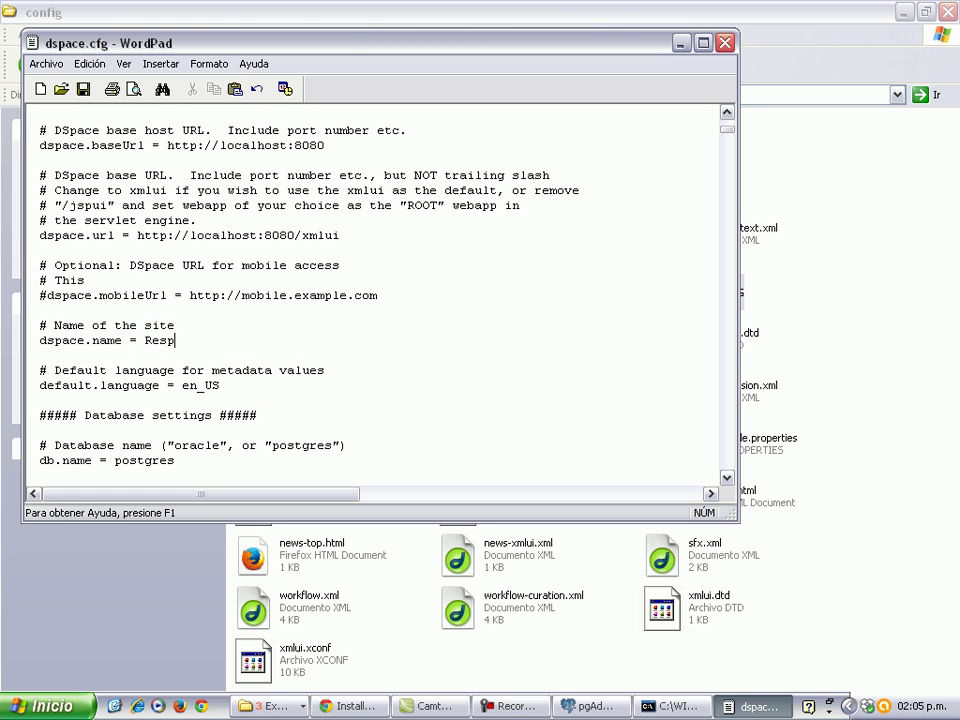
text(ositorio de universidad)
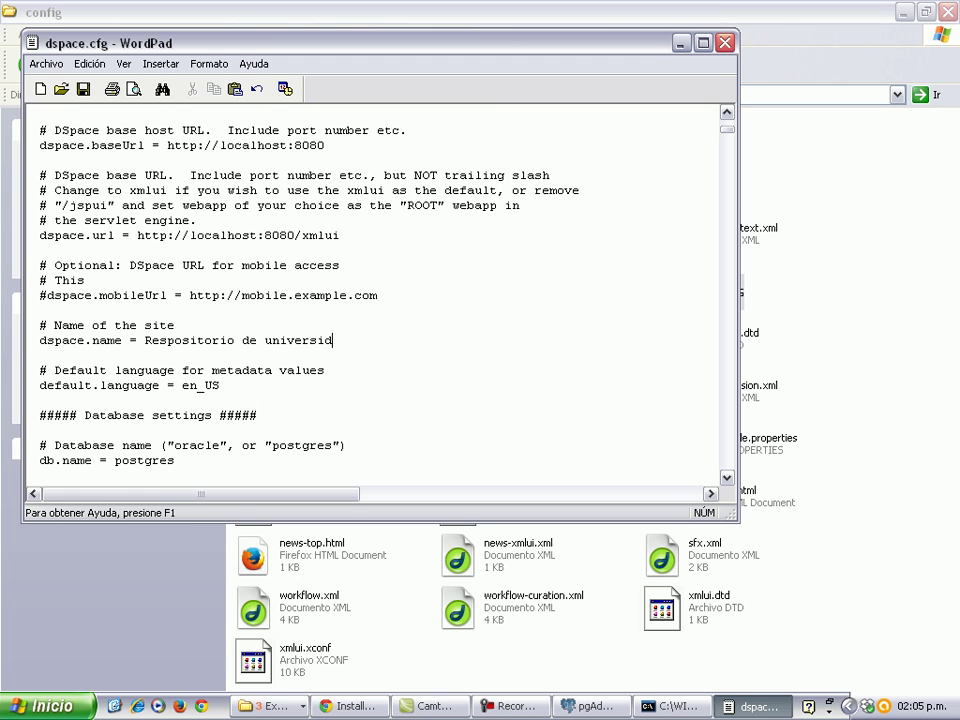
Change default.language from en_US to es_ES.
click(196, 387)
key(BackSpace)
key(BackSpace)
text(es)
key(End)
key(BackSpace)
key(BackSpace)
key(Caps_Lock)
text(ES)
scroll(203, 421, down, 1)
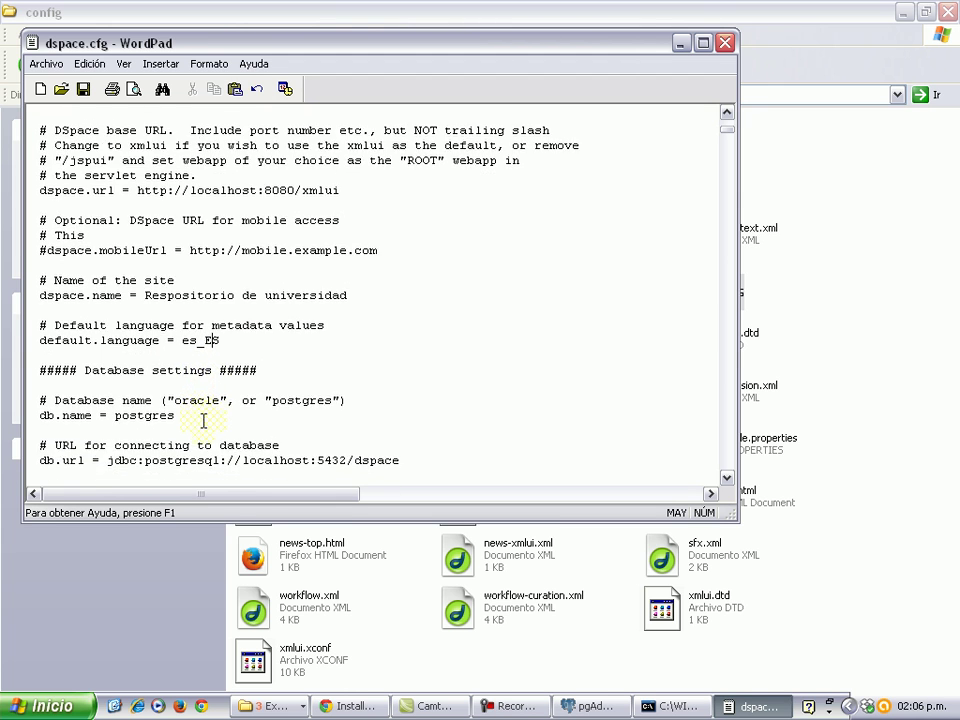
scroll(203, 421, down, 2)
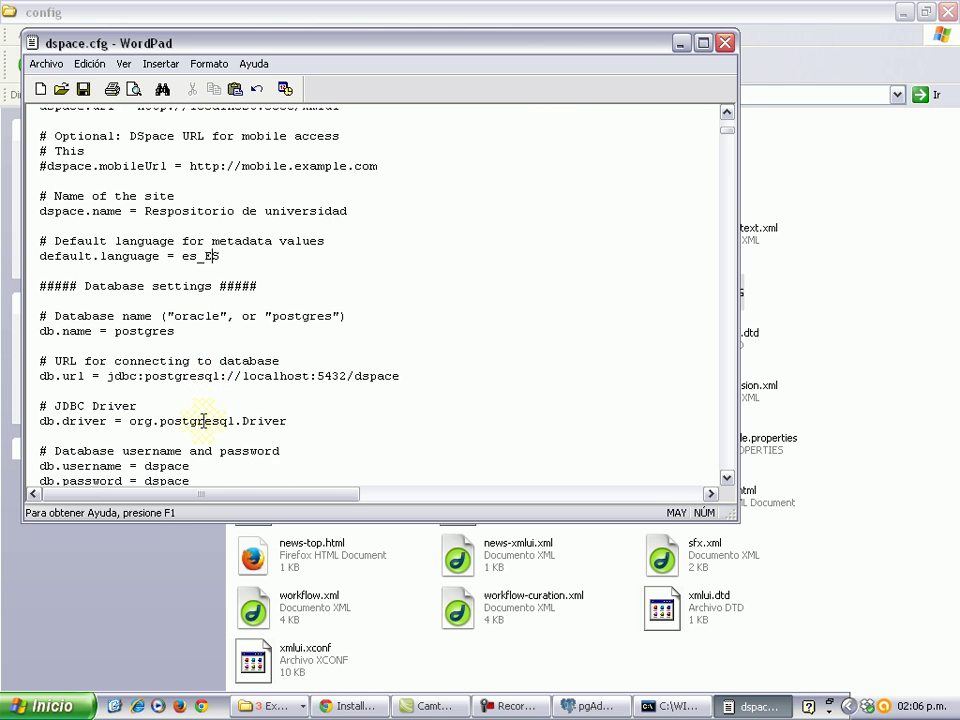
scroll(203, 421, down, 1)
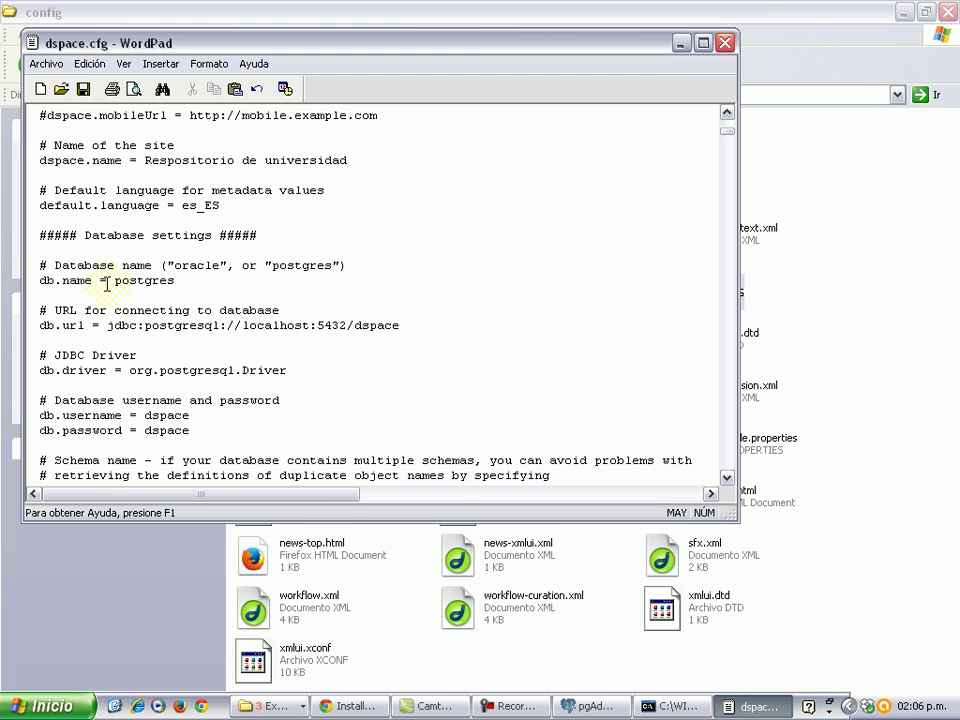
scroll(133, 433, down, 1)
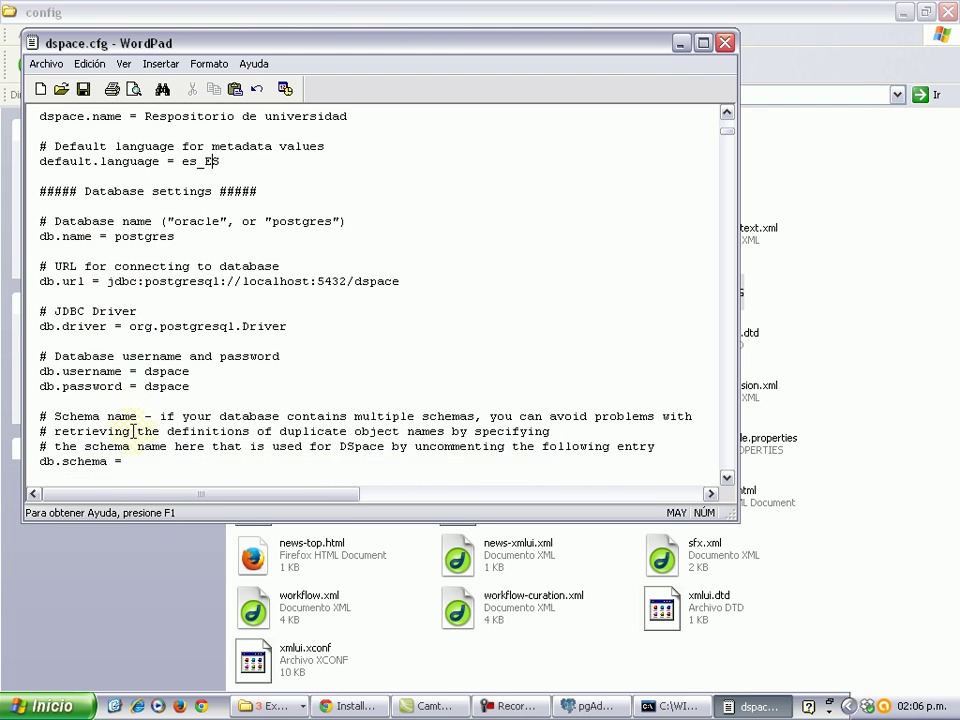
double_click(188, 370)
double_click(187, 386)
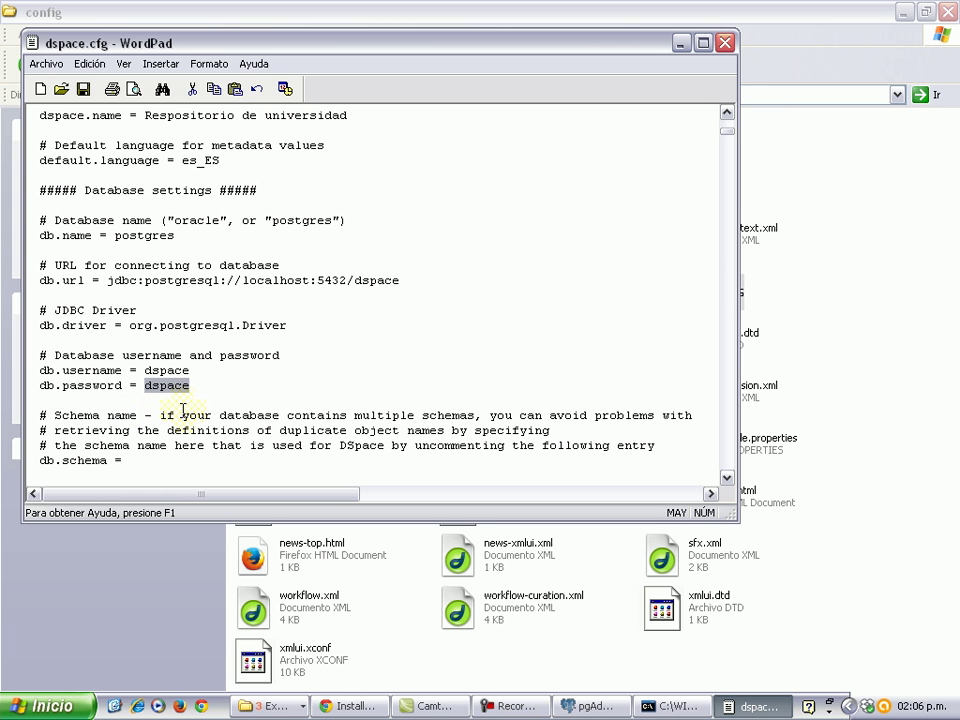
scroll(190, 408, down, 2)
scroll(192, 408, down, 3)
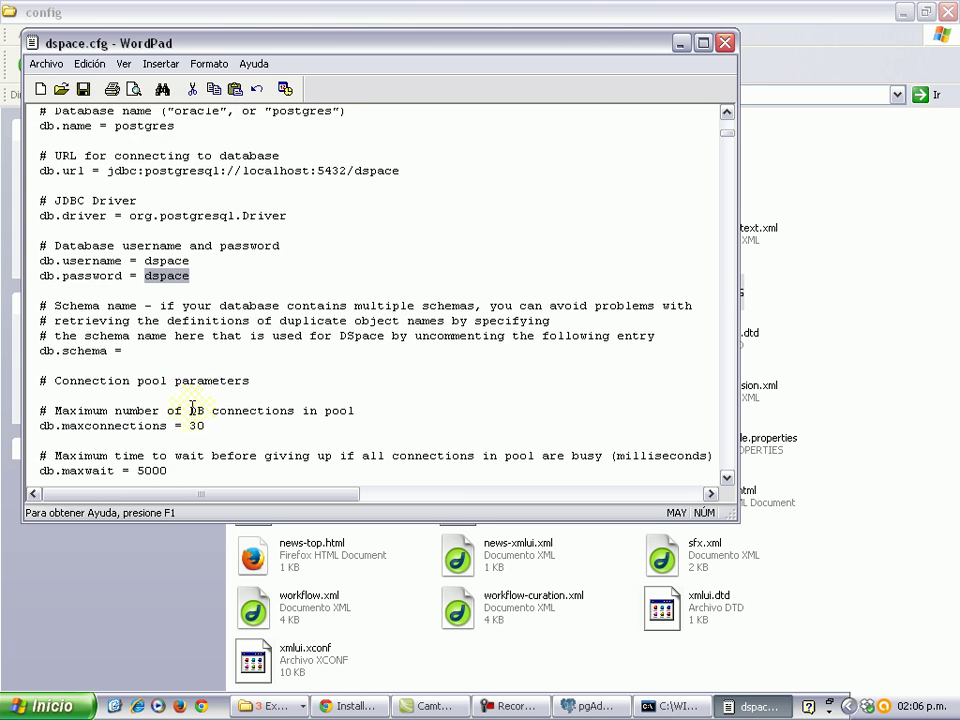
scroll(192, 408, down, 9)
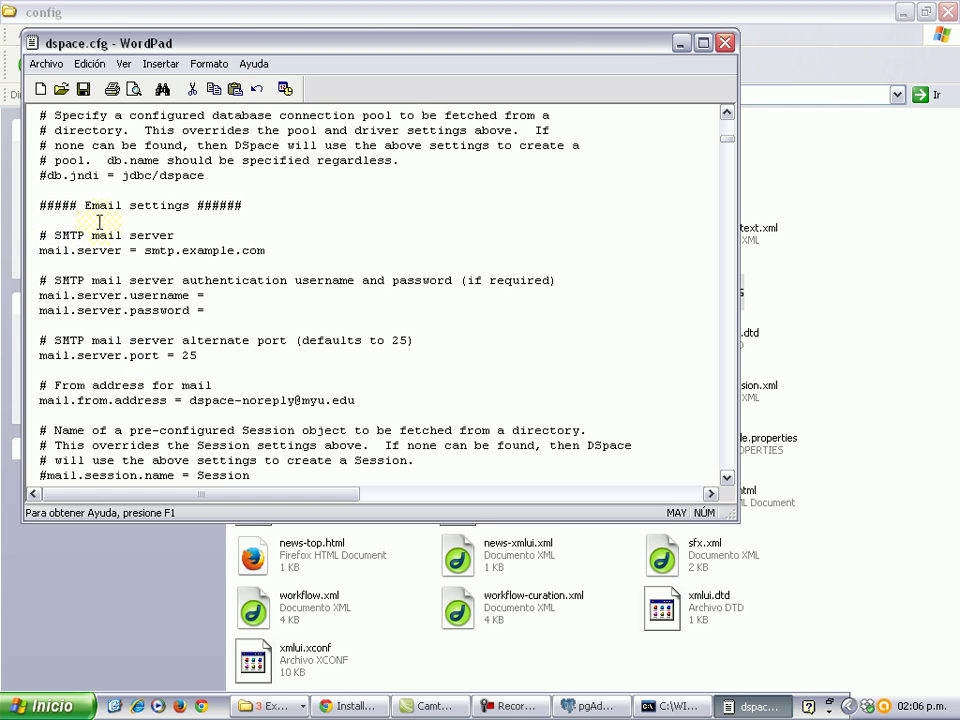
Set mail.server to smtp.gmail.com.
drag(85, 205, 197, 205)
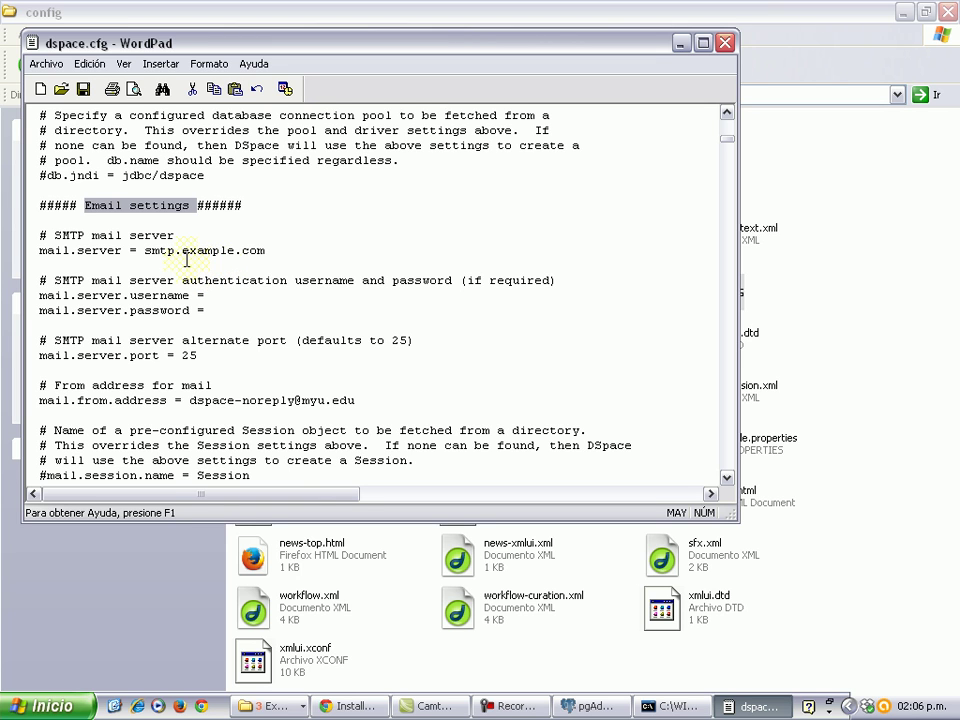
double_click(225, 250)
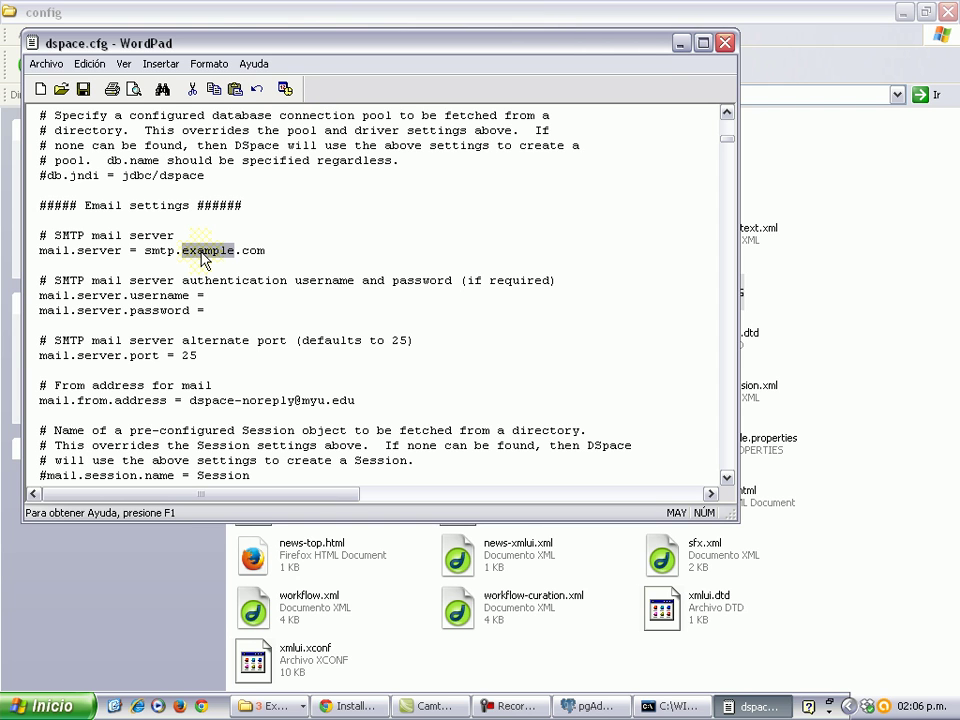
text(GMAIL)
key(BackSpace)
key(BackSpace)
key(BackSpace)
key(BackSpace)
key(BackSpace)
text(gamil)
key(BackSpace)
click(197, 250)
text(ai)
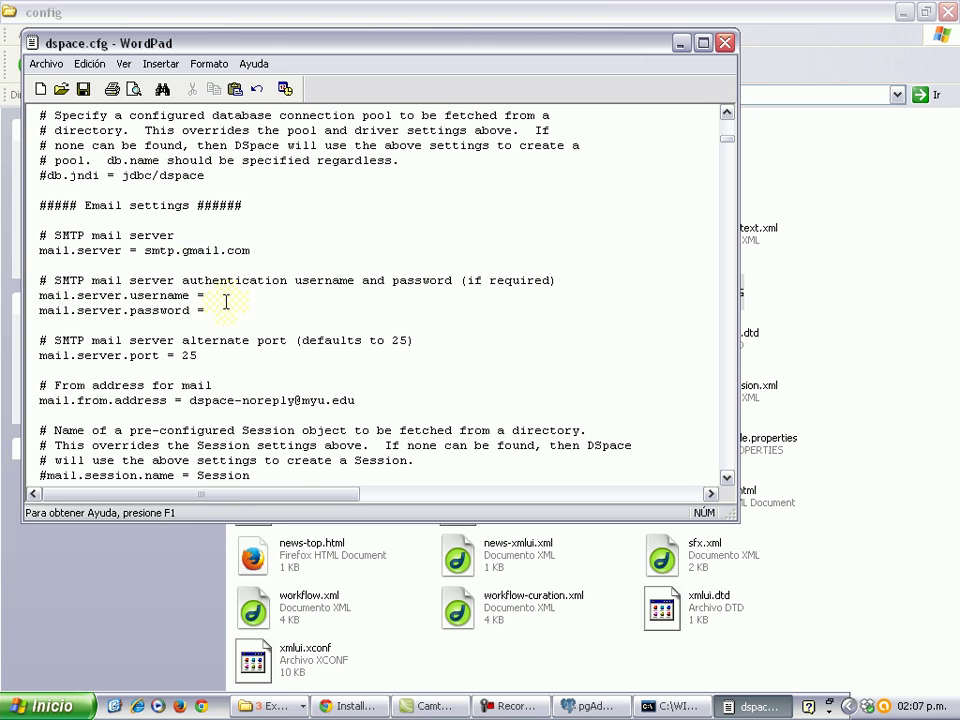
Fill in the Gmail account's username and password for the mail server.
click(239, 302)
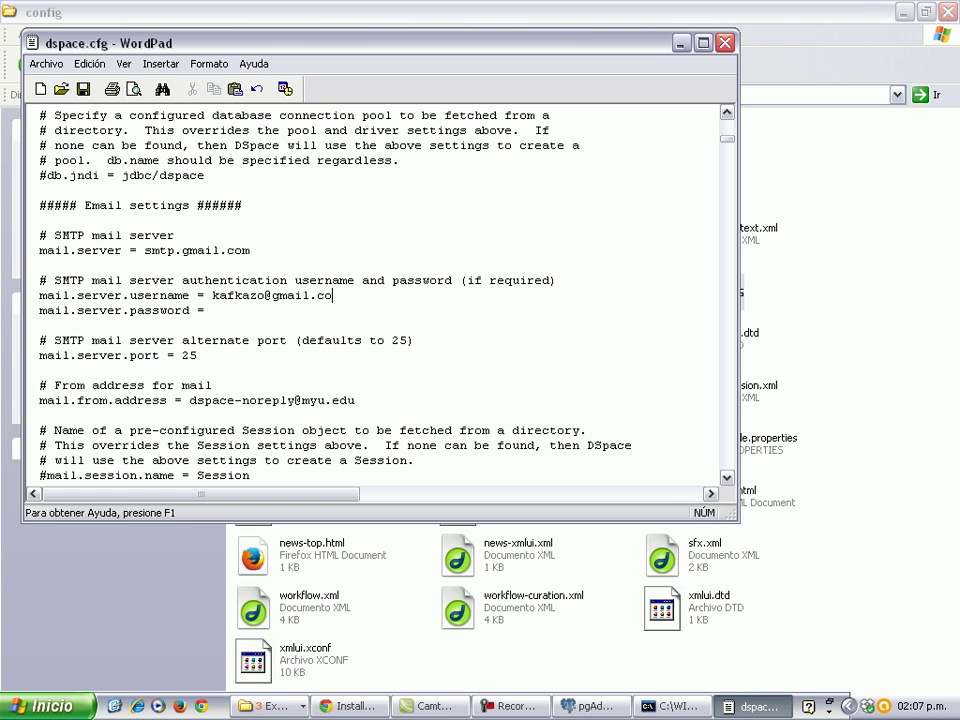
key(Caps_Lock)
click(229, 304)
text(123456789)
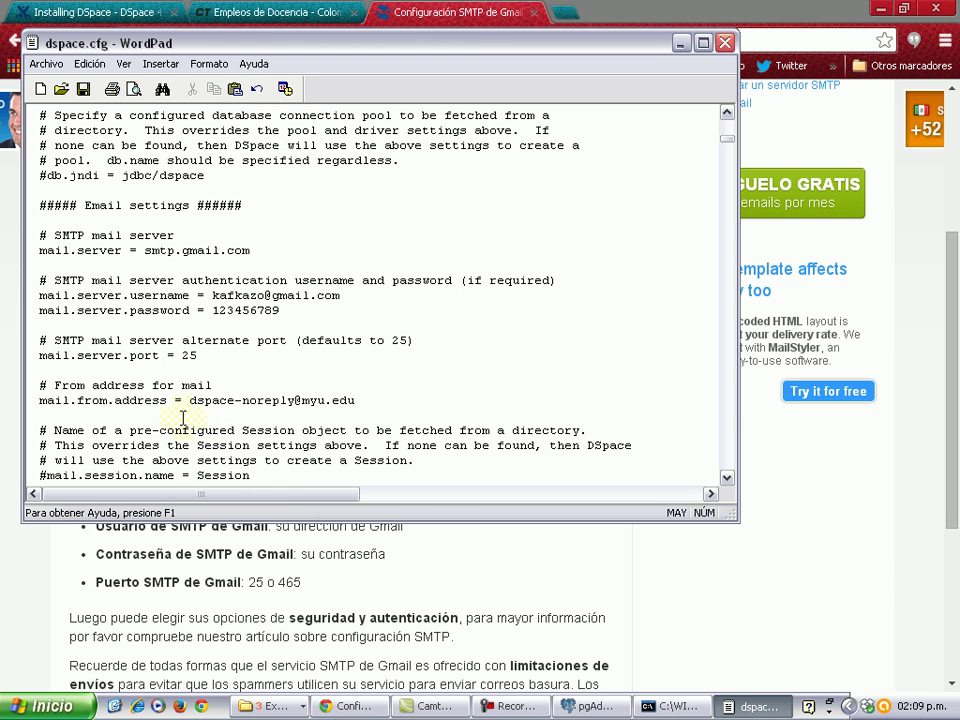
Look over the mail From address and site administration e-mail entries.
scroll(192, 417, down, 2)
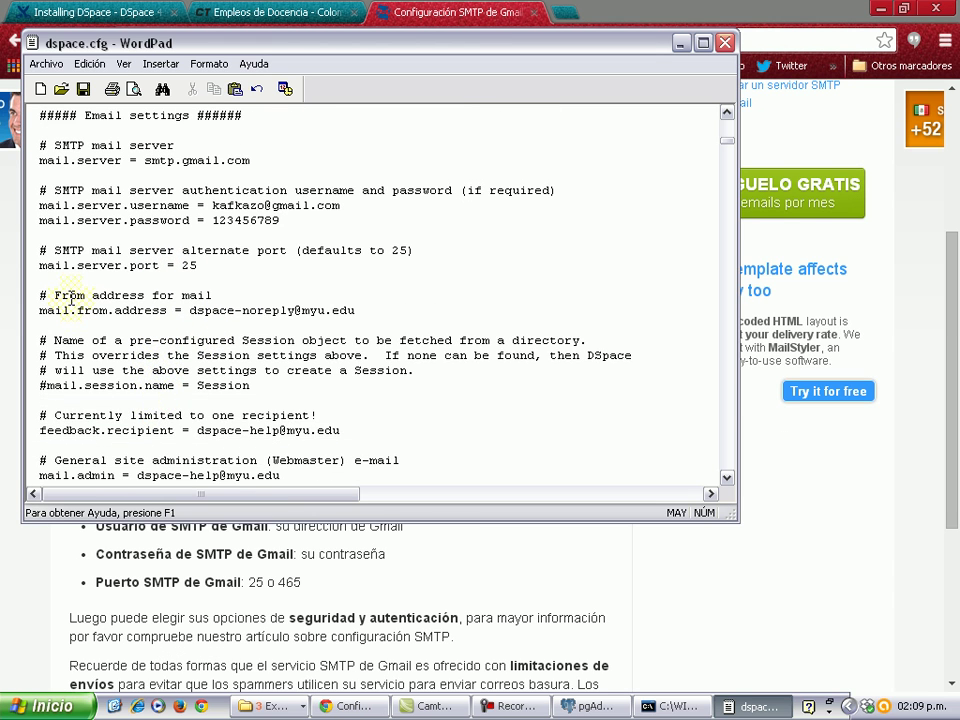
shift+click(216, 296)
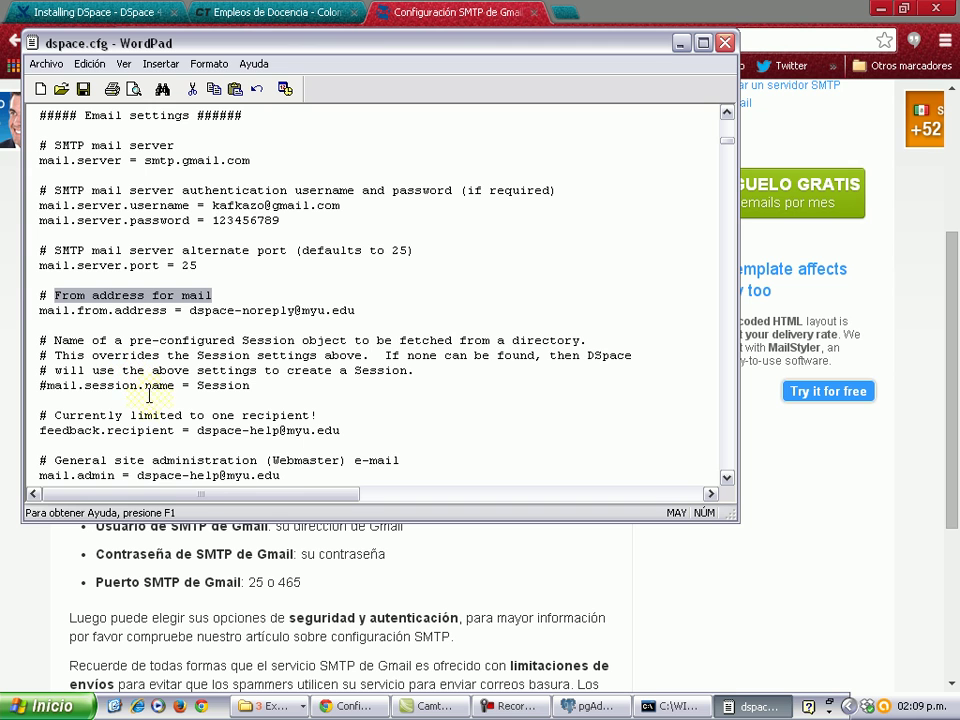
scroll(150, 383, down, 1)
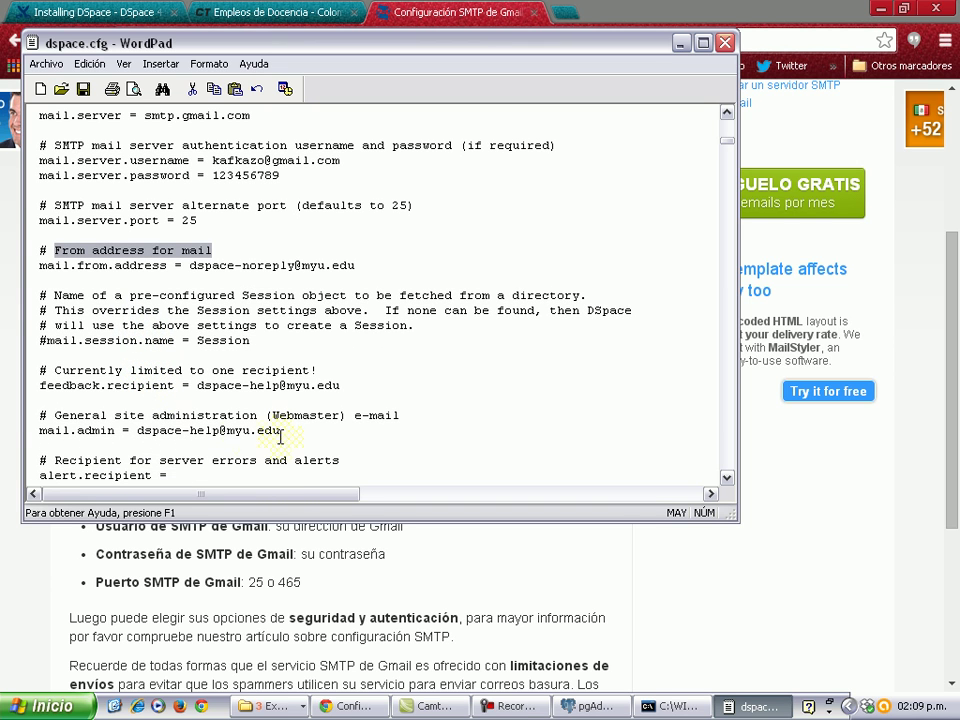
click(138, 430)
drag(138, 430, 280, 430)
Copy the Gmail username from the mail.server.username value.
scroll(150, 445, down, 1)
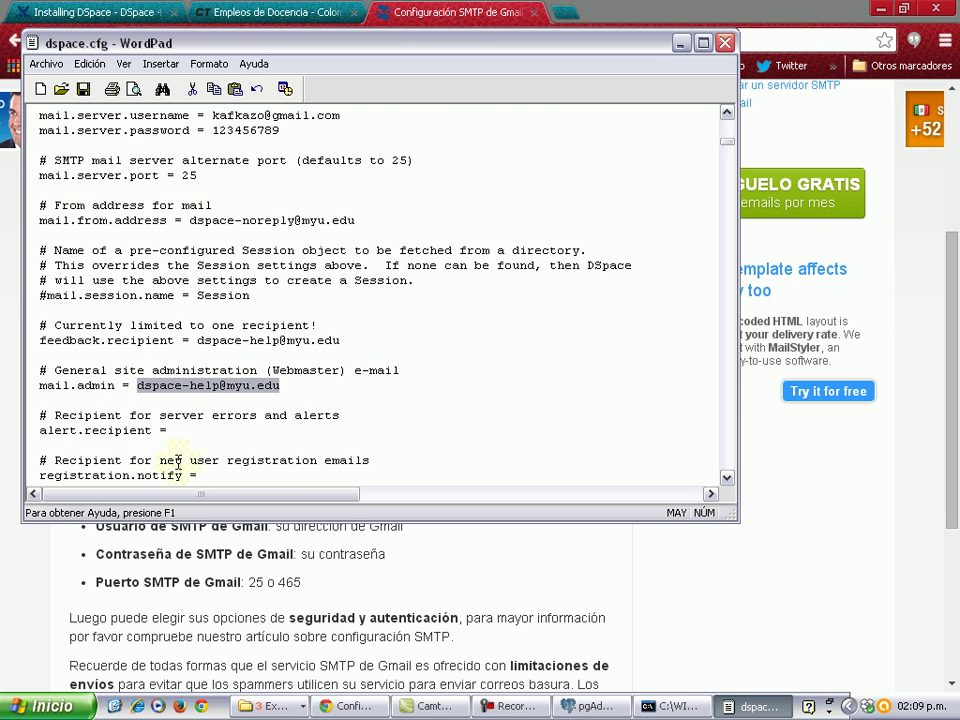
scroll(200, 445, down, 1)
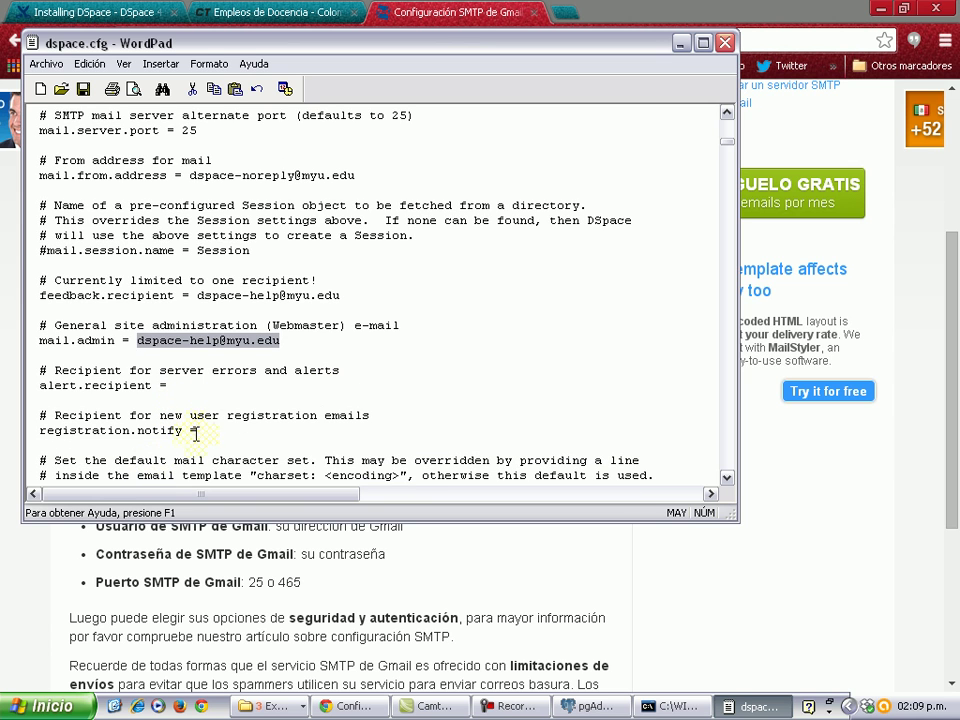
scroll(220, 460, down, 1)
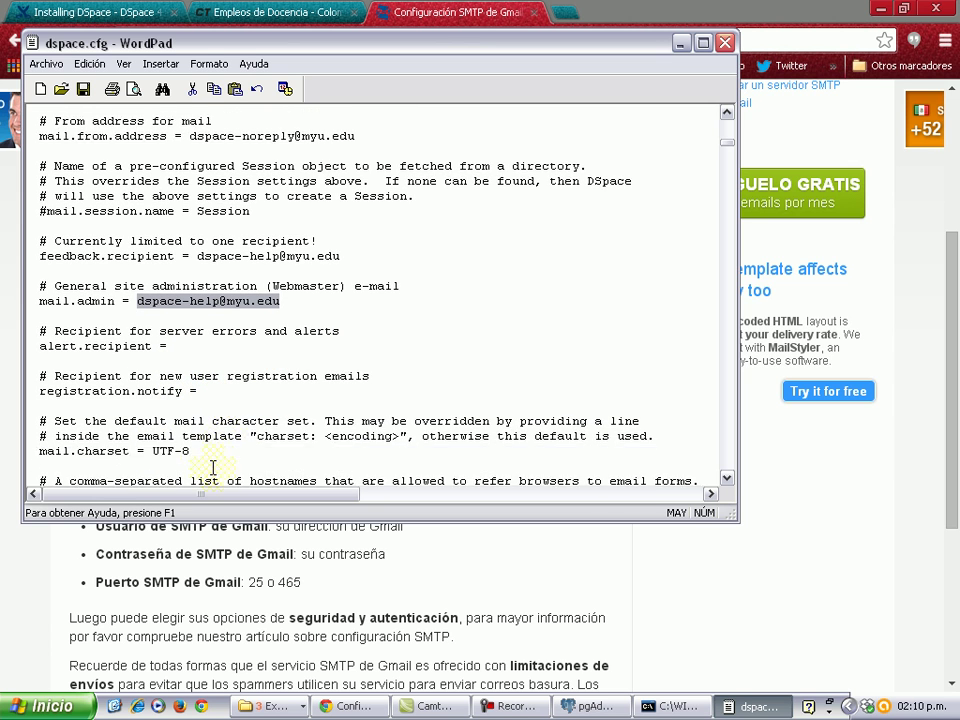
scroll(225, 390, up, 2)
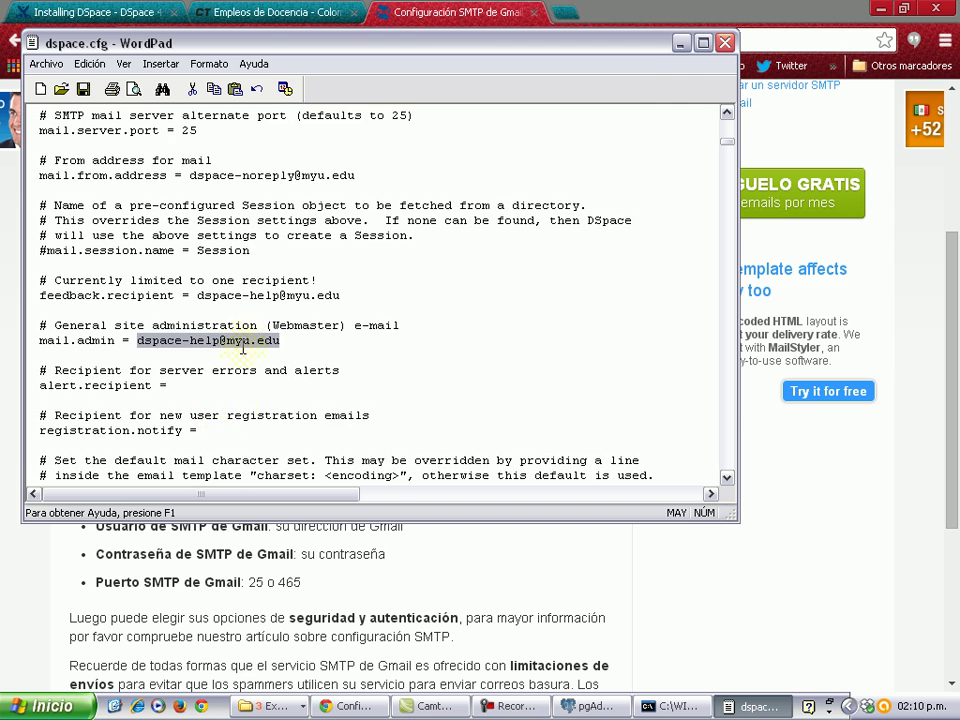
scroll(211, 298, up, 1)
double_click(343, 160)
right_click(245, 165)
click(278, 184)
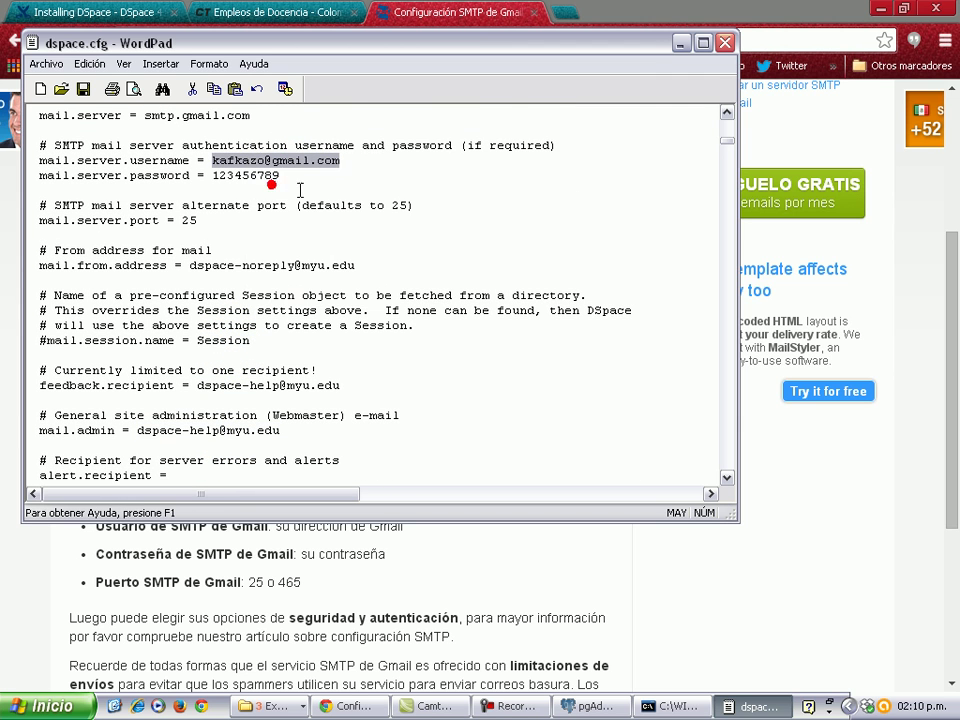
Paste the Gmail address into mail.from.address, feedback.recipient and mail.admin.
double_click(355, 266)
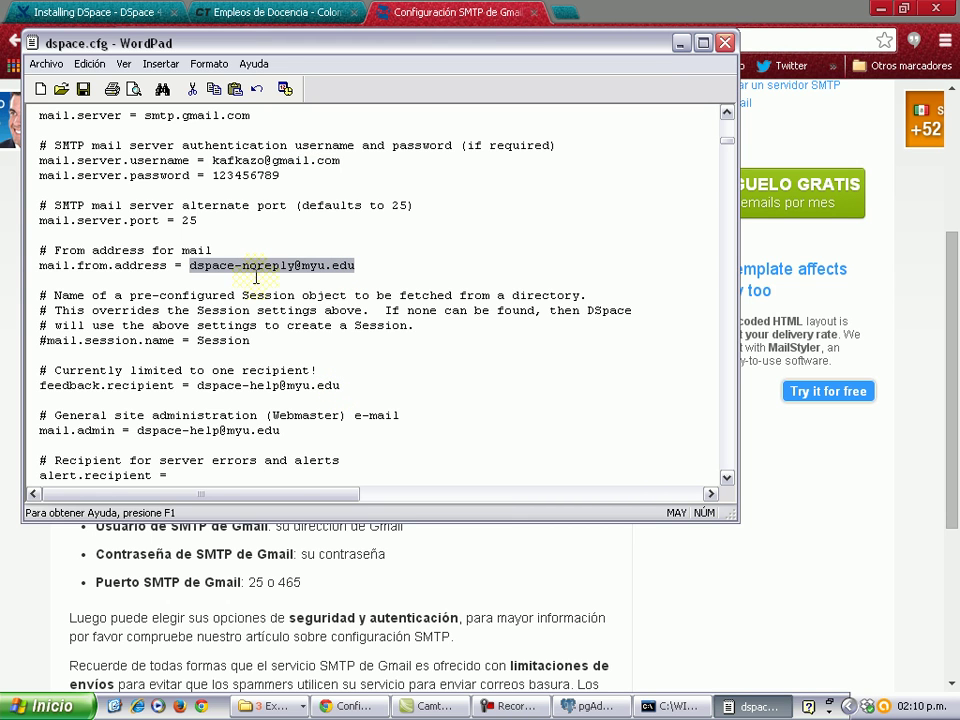
key(ctrl+v)
double_click(352, 385)
key(ctrl+v)
scroll(268, 439, down, 1)
double_click(289, 386)
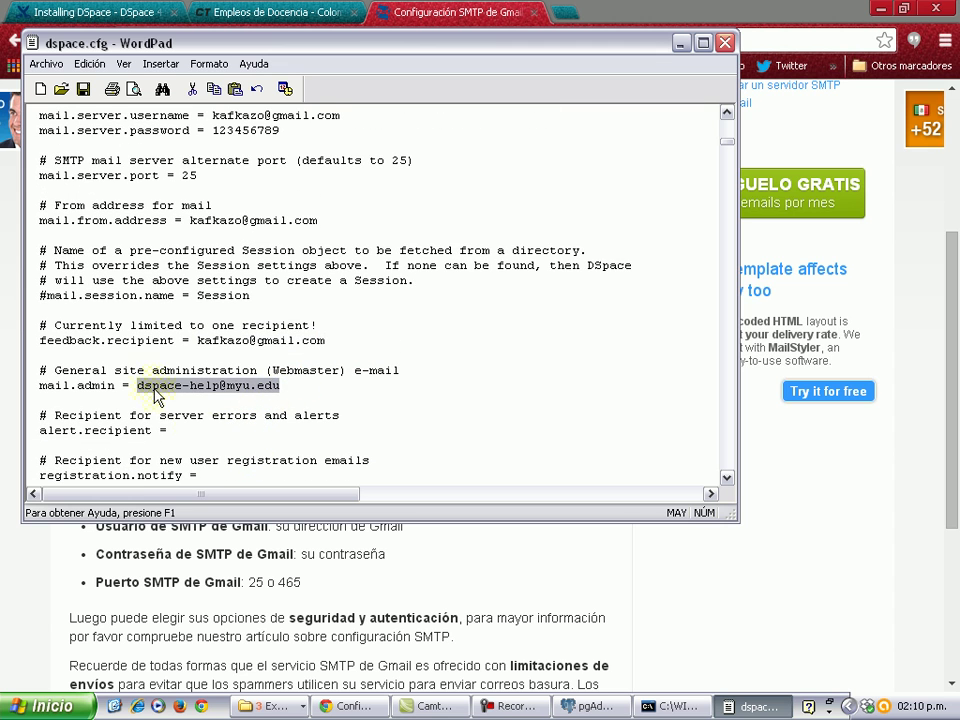
key(ctrl+v)
Paste the Gmail address into alert.recipient and registration.notify.
scroll(200, 420, down, 1)
click(192, 386)
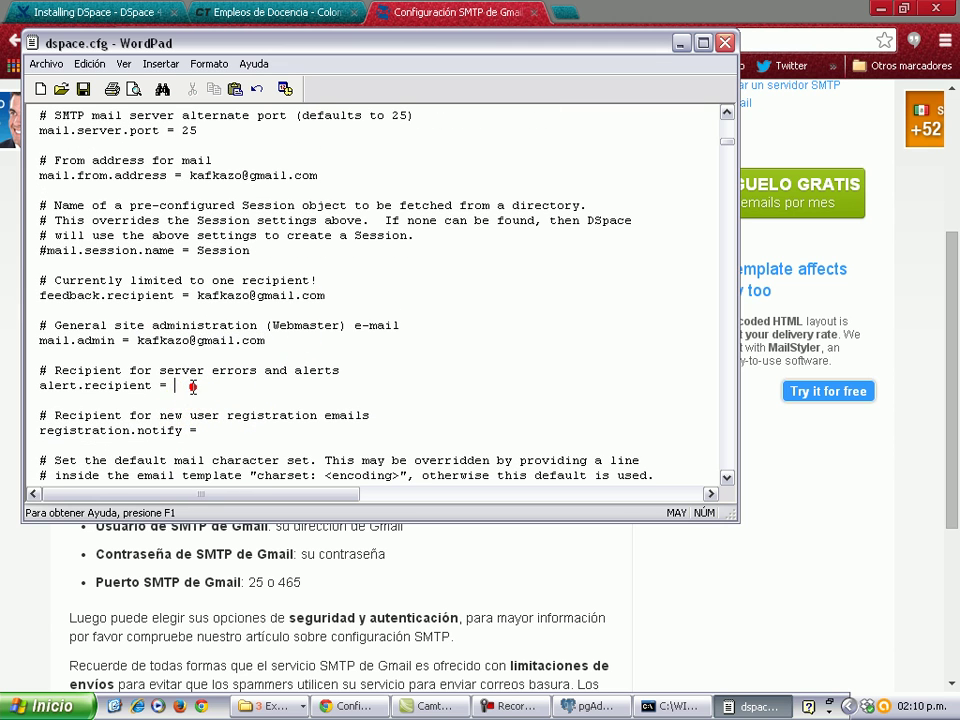
key(ctrl+v)
scroll(208, 420, down, 2)
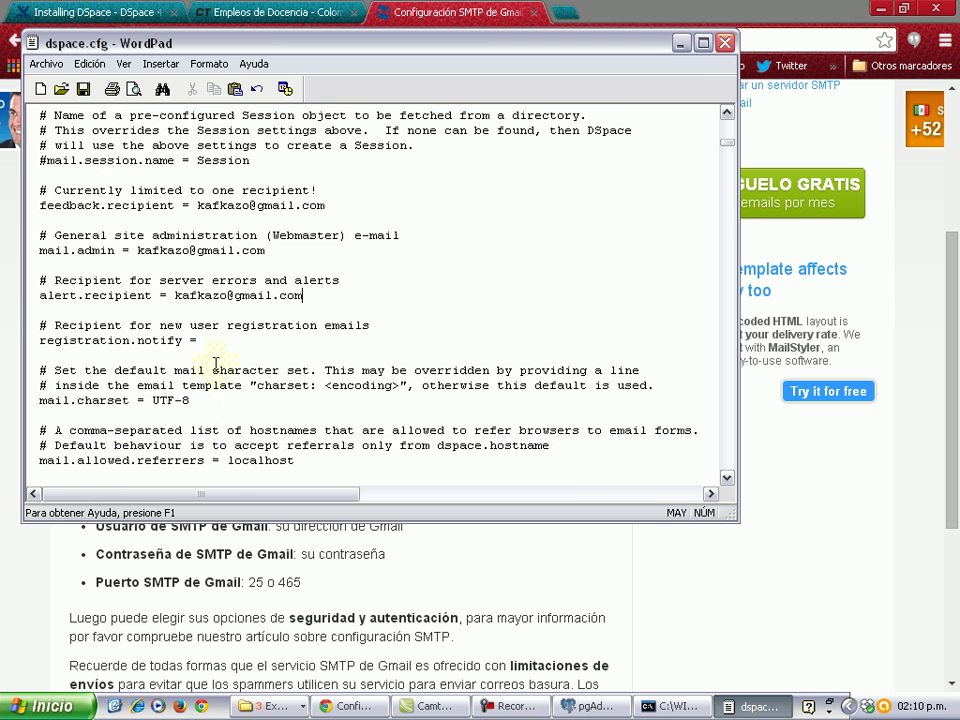
click(214, 340)
key(ctrl+v)
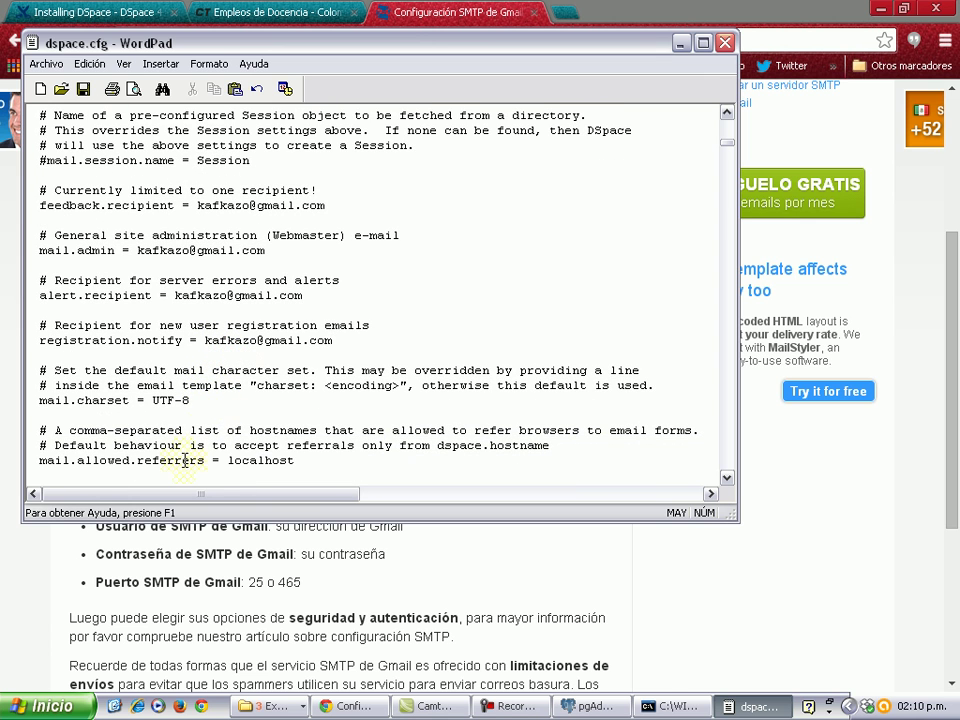
scroll(208, 422, down, 1)
scroll(189, 414, down, 1)
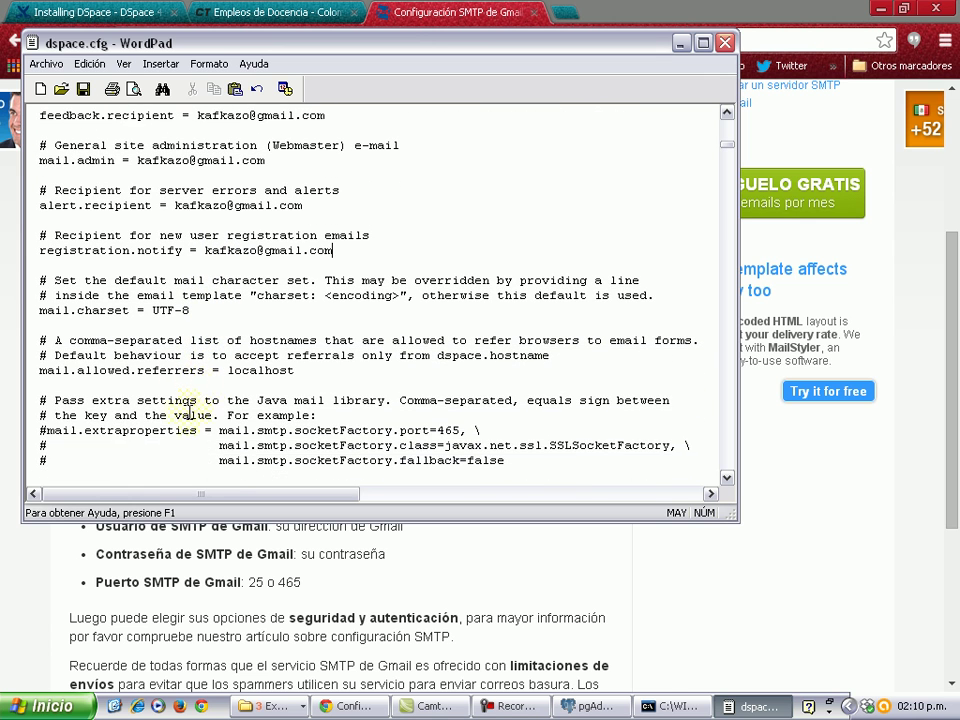
scroll(195, 395, down, 1)
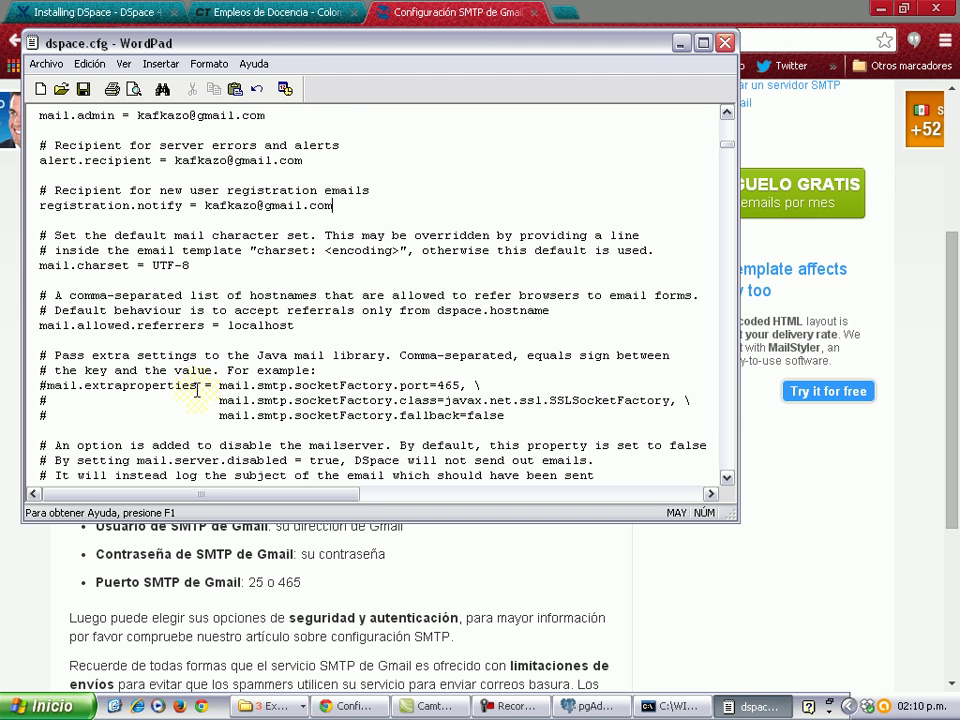
scroll(197, 390, down, 4)
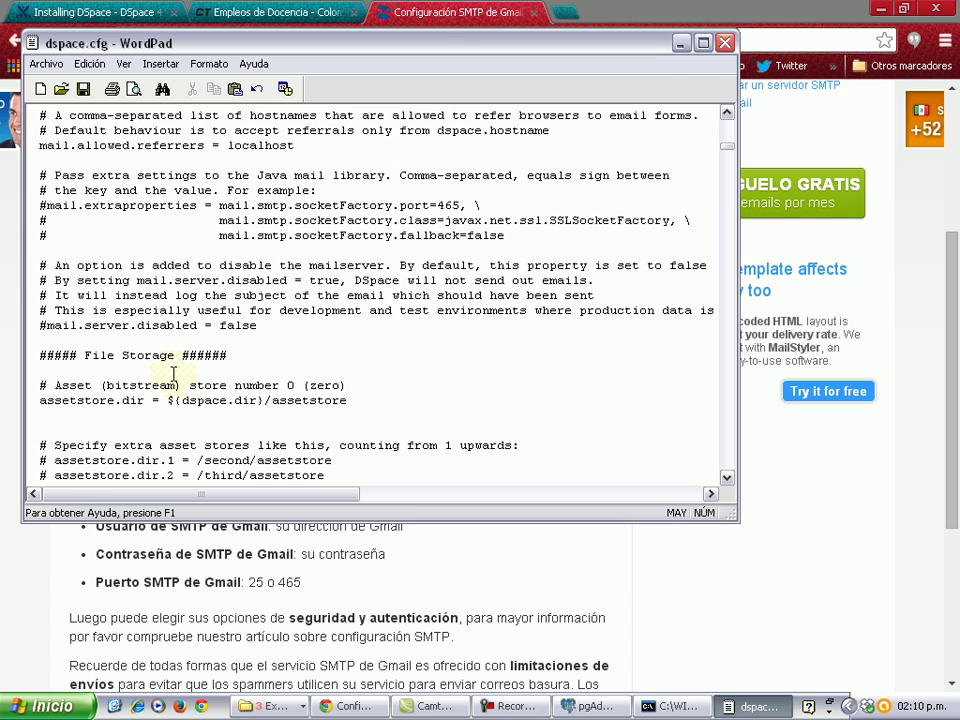
Search dspace.cfg for 'language' and step through the first matches.
key(ctrl+b)
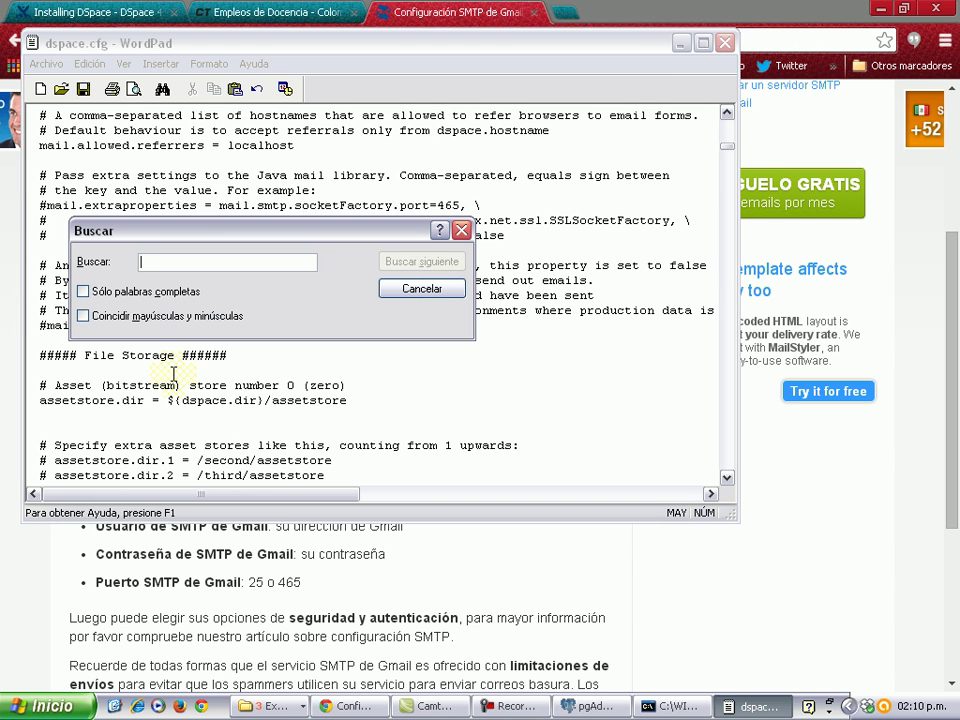
key(Caps_Lock)
text(langa)
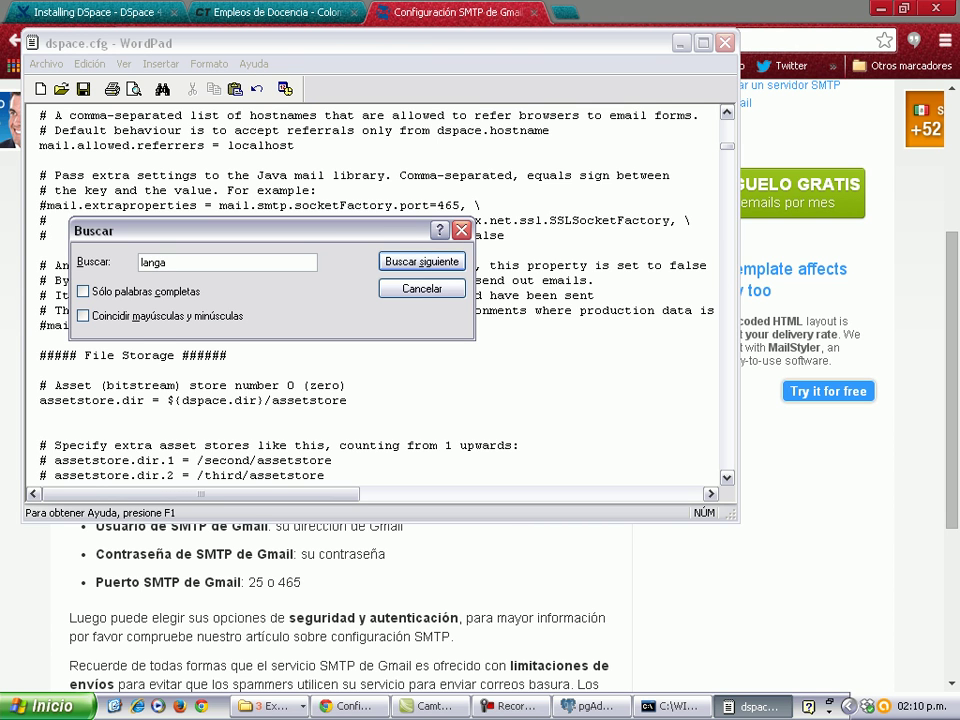
key(BackSpace)
text(uage)
key(Return)
key(Return)
key(Return)
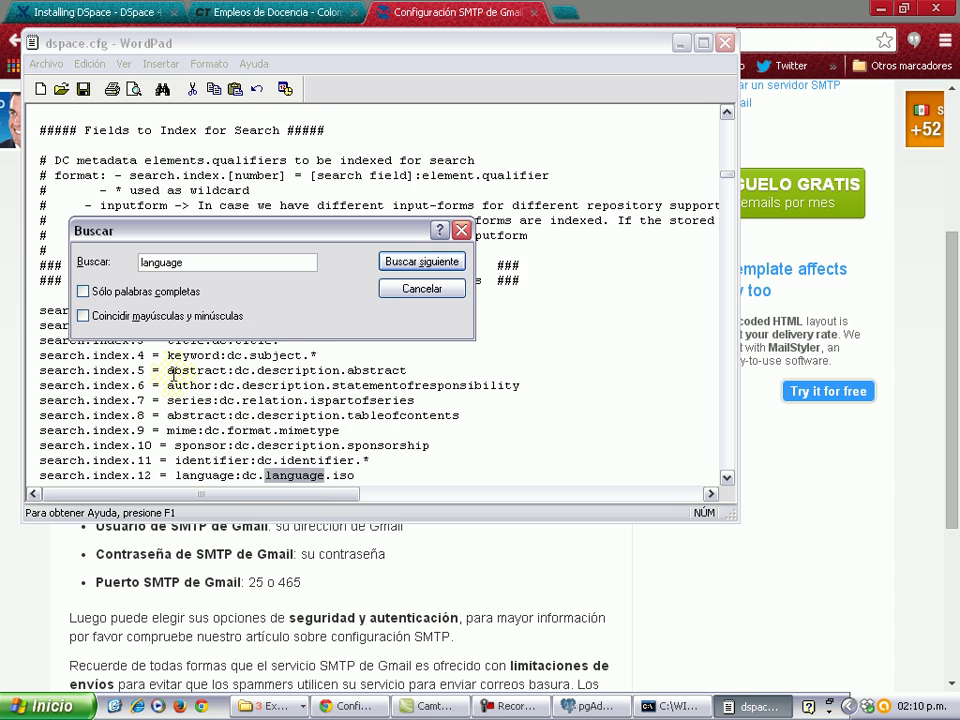
key(Return)
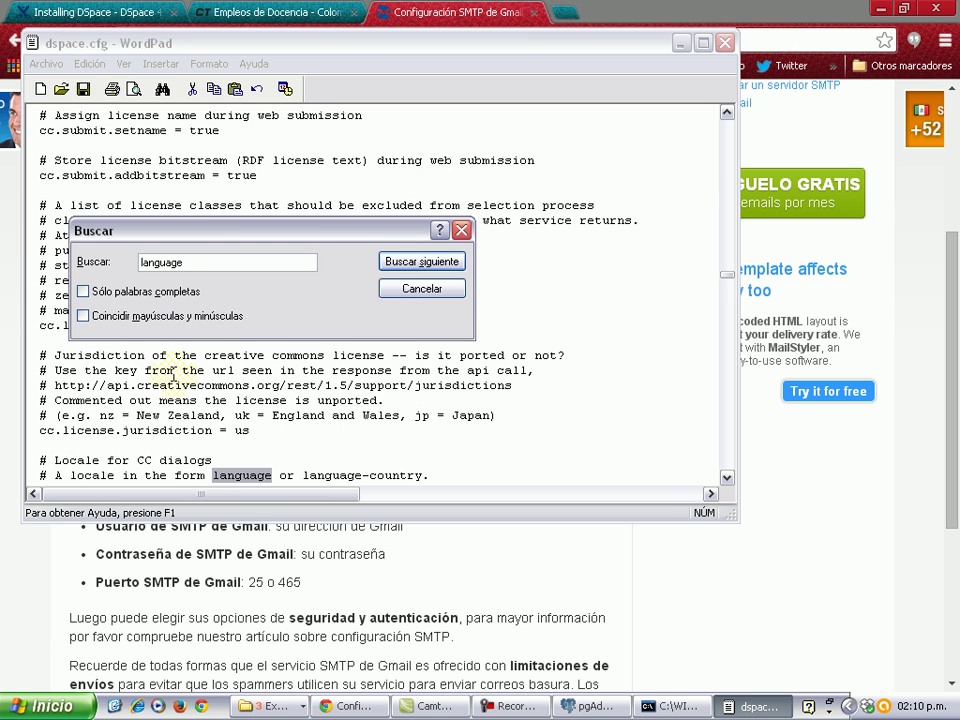
click(727, 477)
click(727, 477)
click(727, 477)
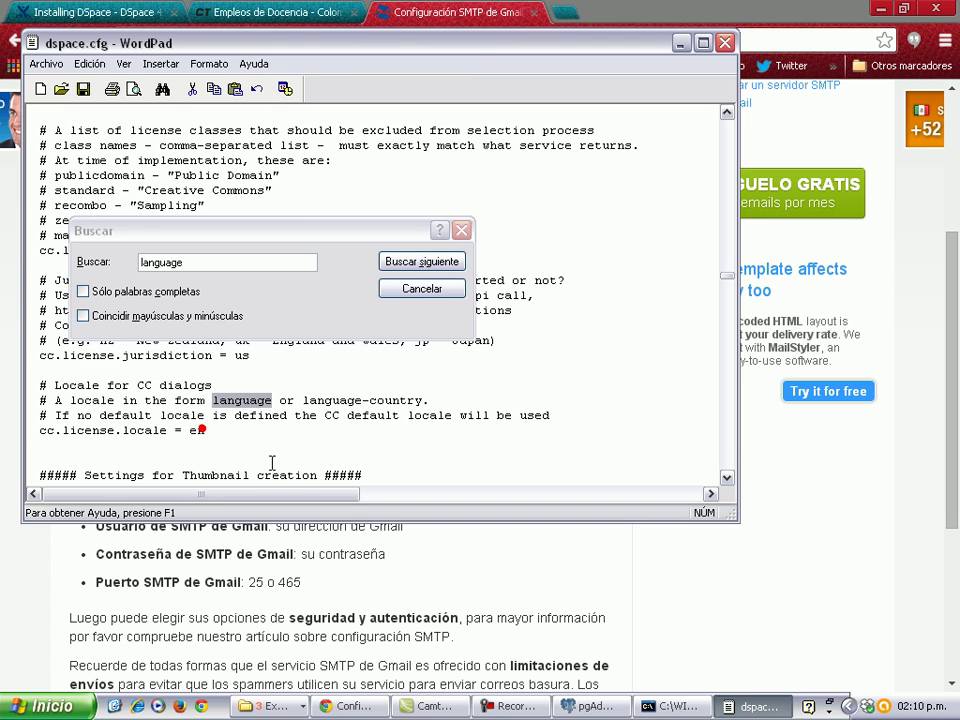
Change cc.license.locale from en to es, then search on to the i18n Locales section.
click(210, 433)
key(BackSpace)
text(s)
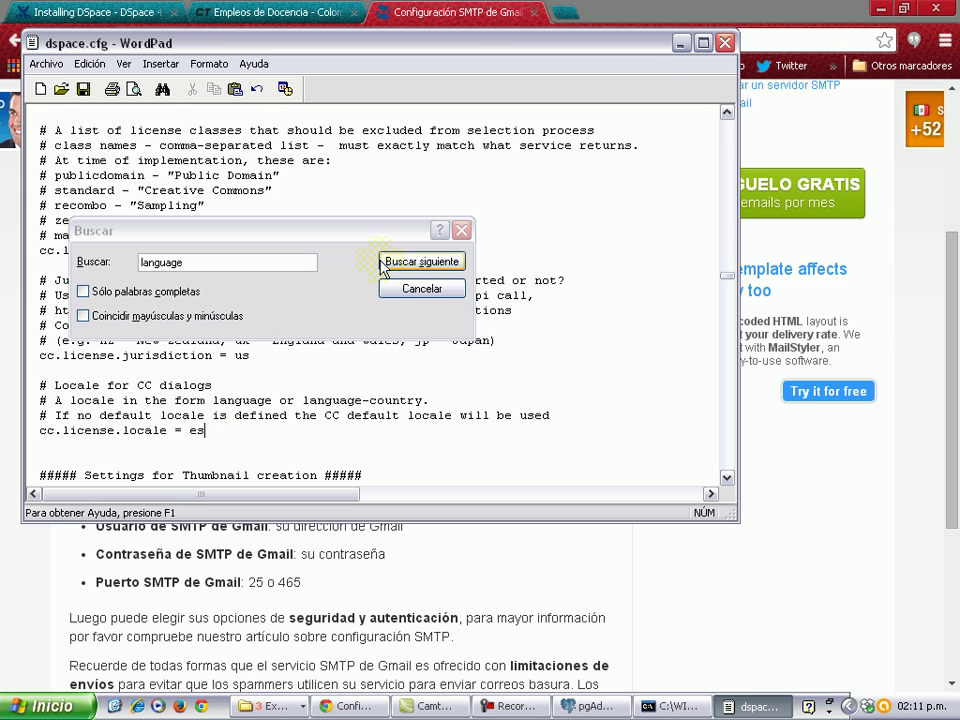
click(400, 261)
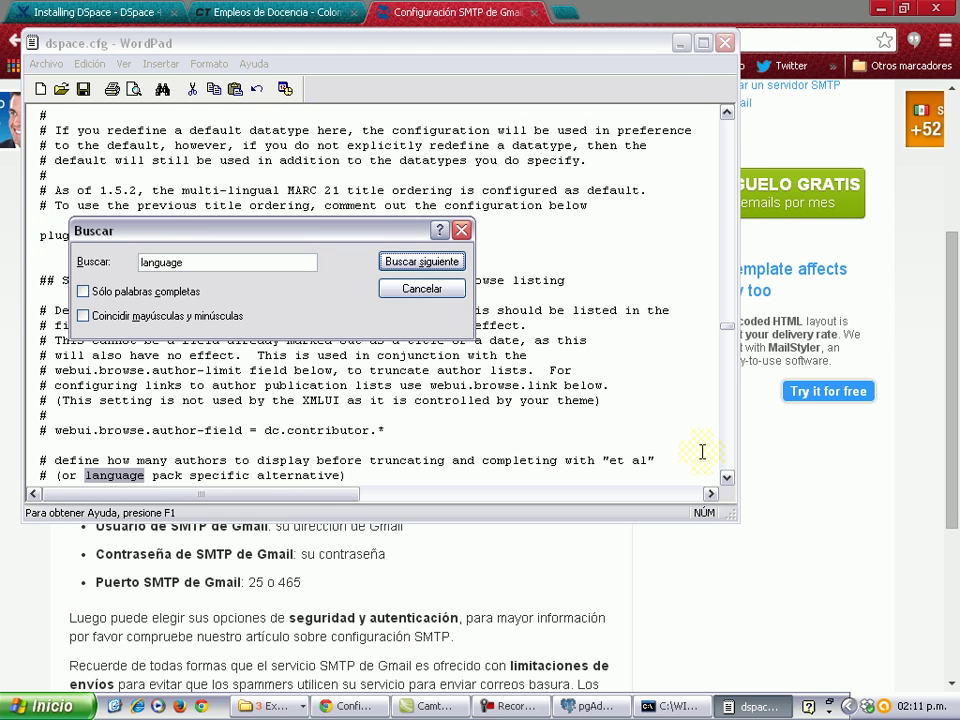
click(726, 478)
click(726, 478)
click(726, 478)
click(726, 478)
click(726, 478)
click(726, 478)
click(726, 478)
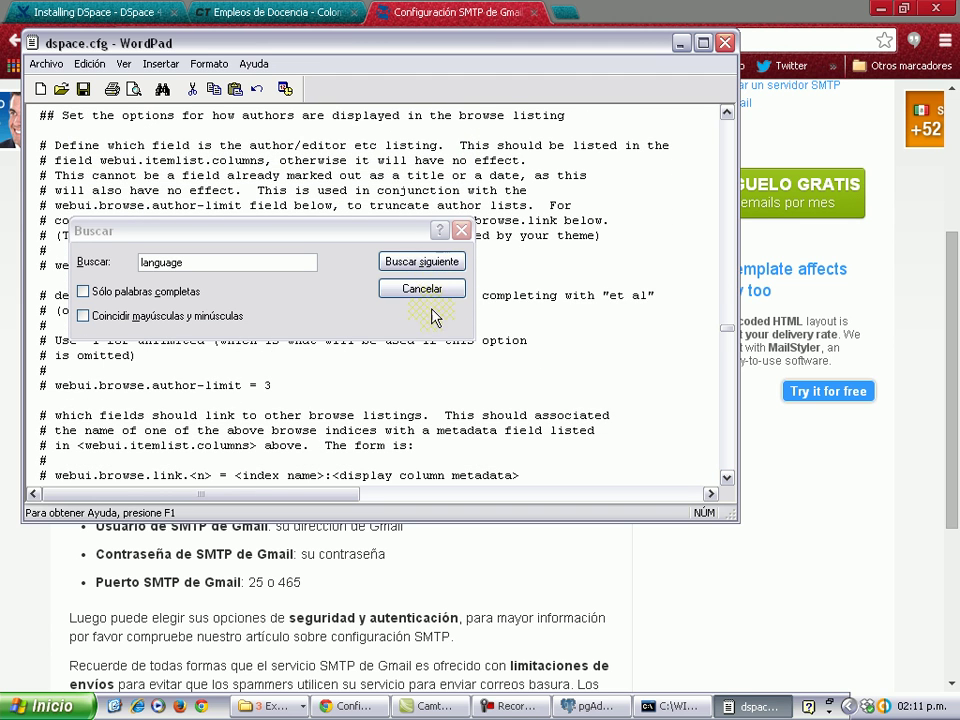
click(424, 262)
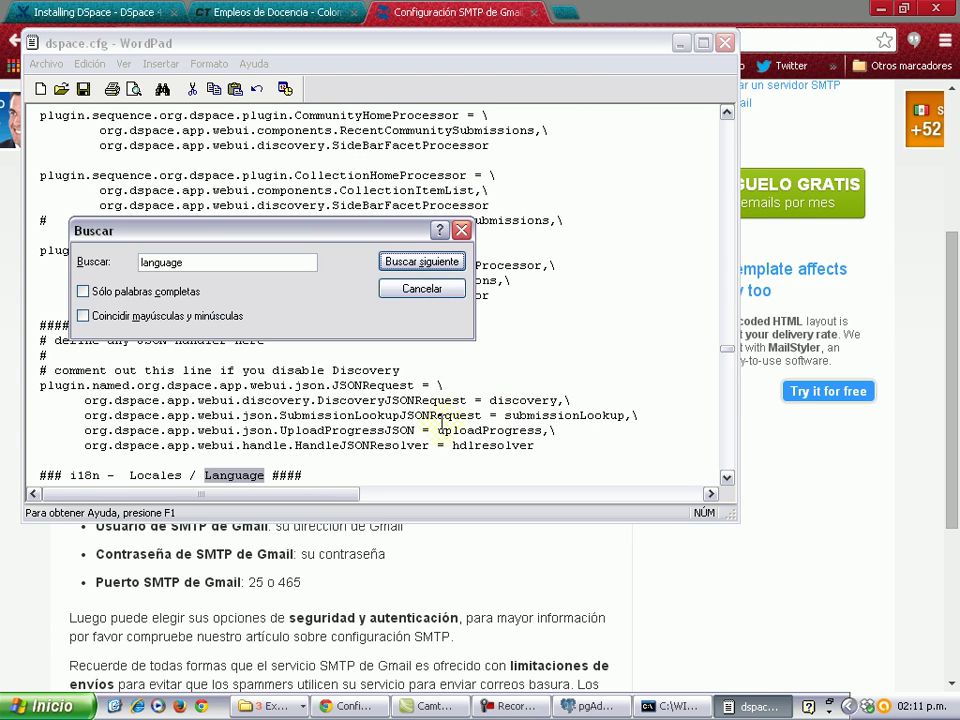
click(726, 478)
click(726, 478)
click(726, 478)
click(726, 478)
click(726, 478)
click(726, 478)
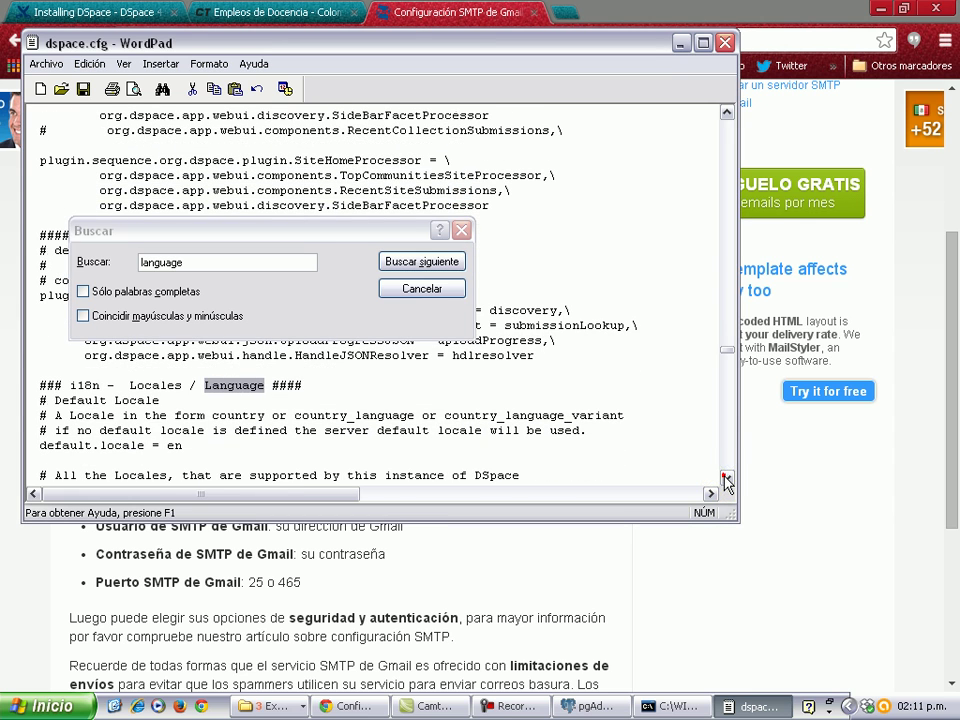
Change default.locale from en to es.
click(191, 444)
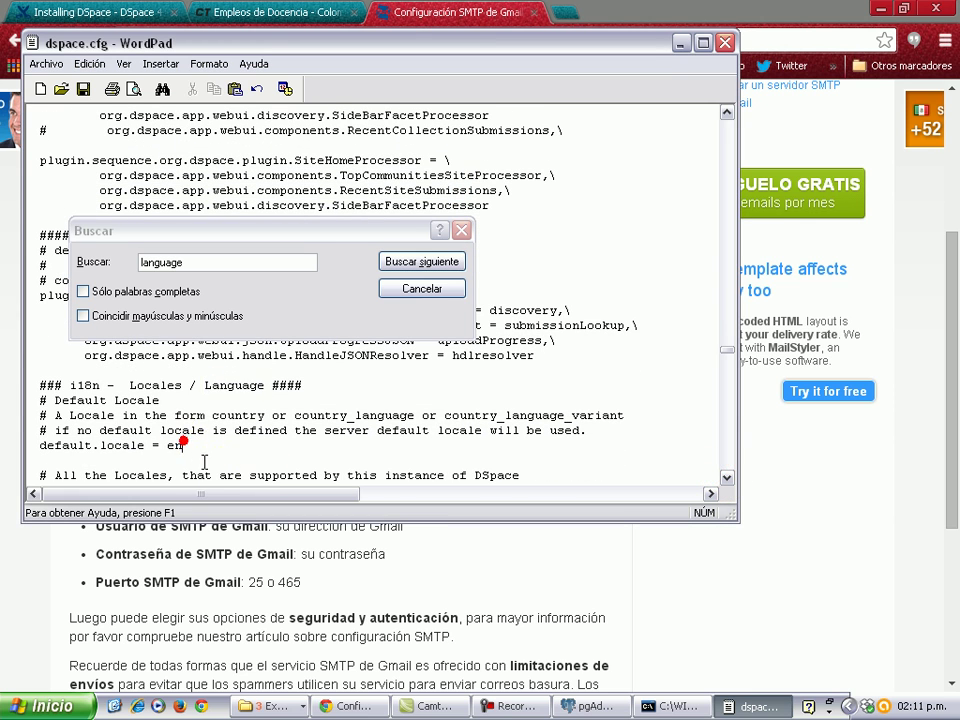
key(BackSpace)
text(s)
click(726, 478)
click(726, 480)
click(726, 480)
click(726, 480)
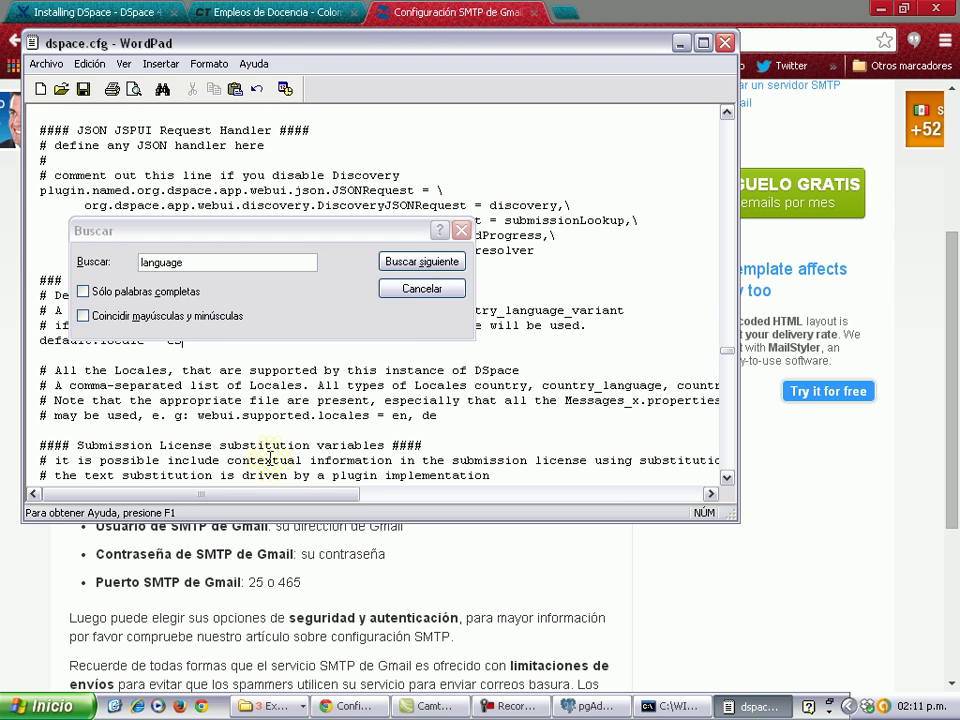
scroll(255, 440, down, 1)
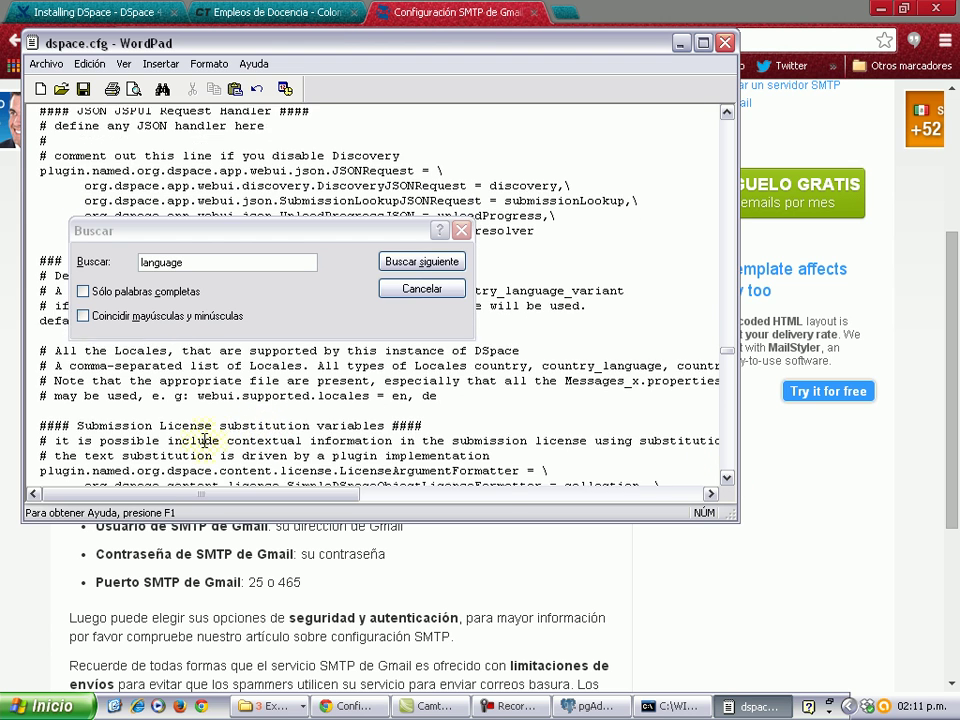
scroll(369, 390, up, 1)
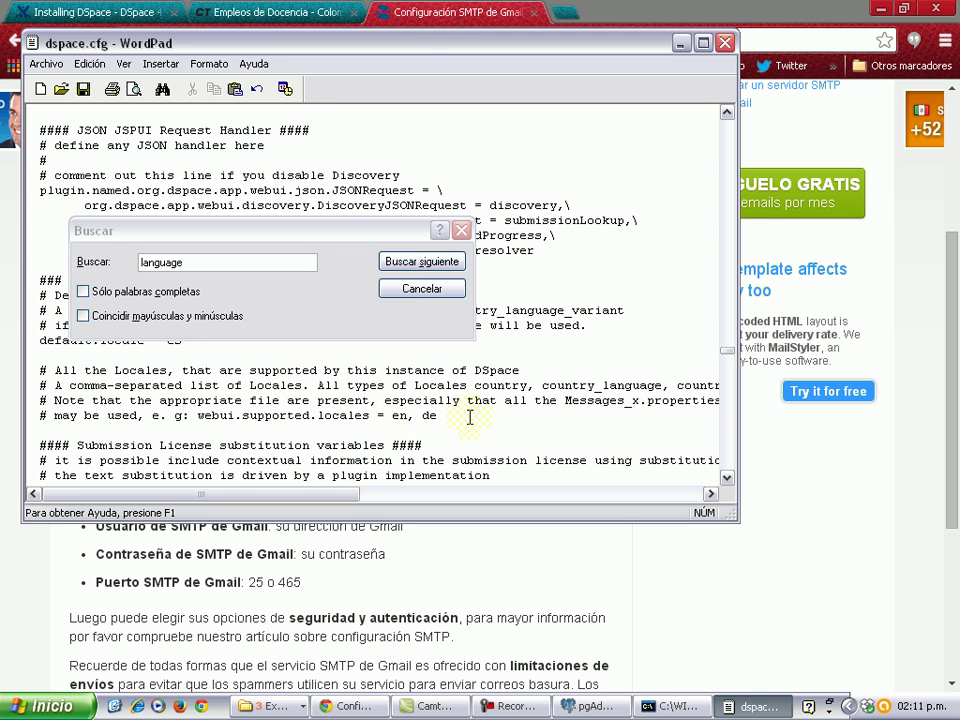
Add an uncommented line webui.supported.locales = en, pt, es below the example.
drag(440, 415, 242, 416)
drag(359, 418, 239, 428)
key(ctrl+c)
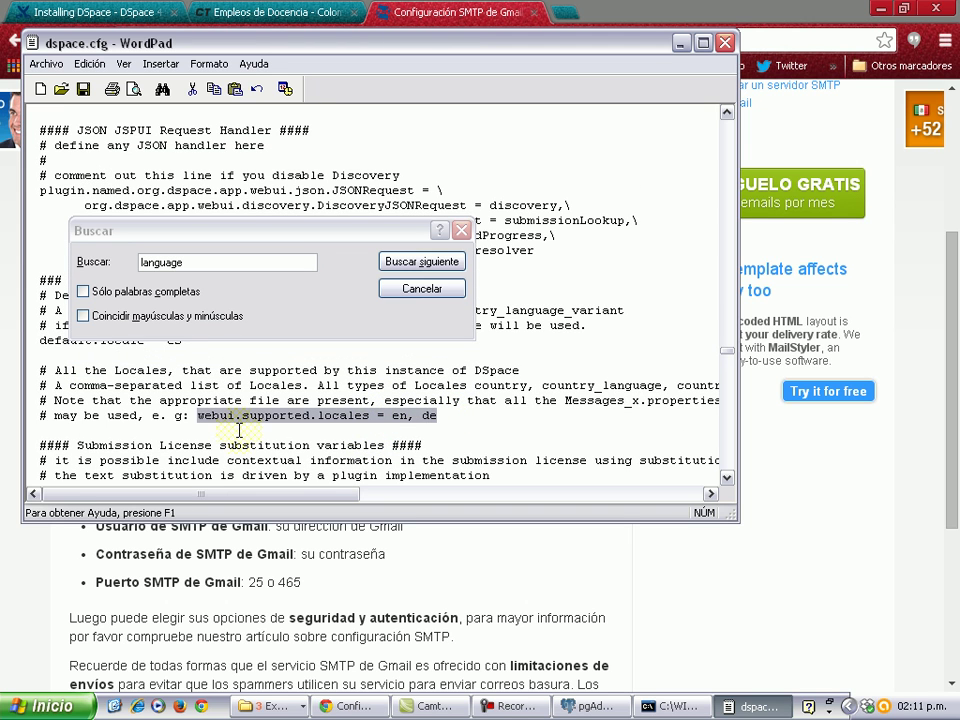
click(440, 416)
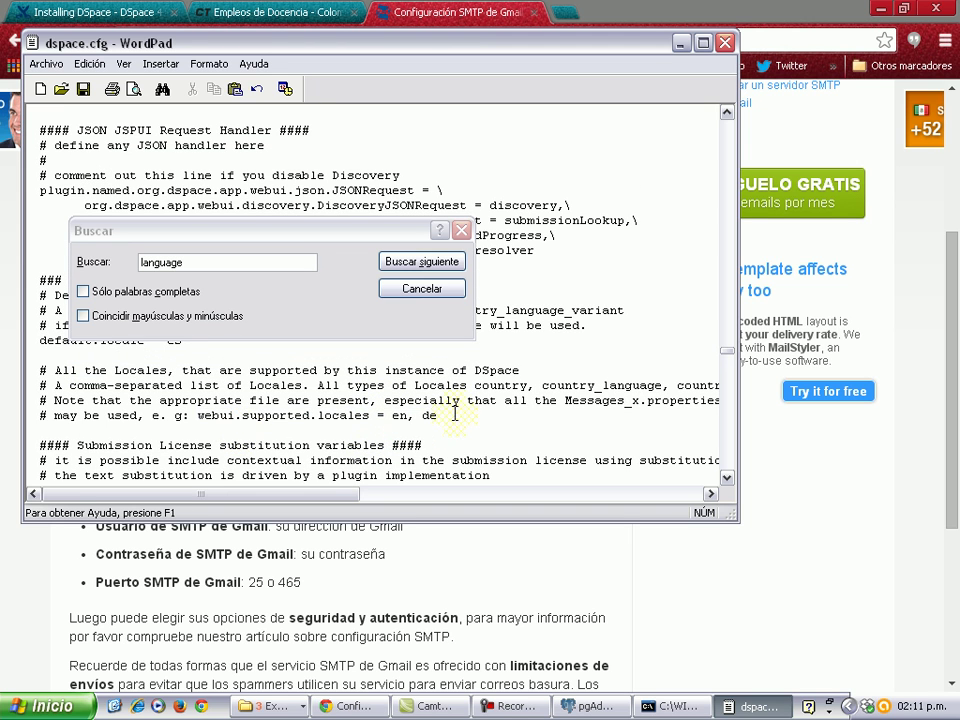
key(Return)
key(Return)
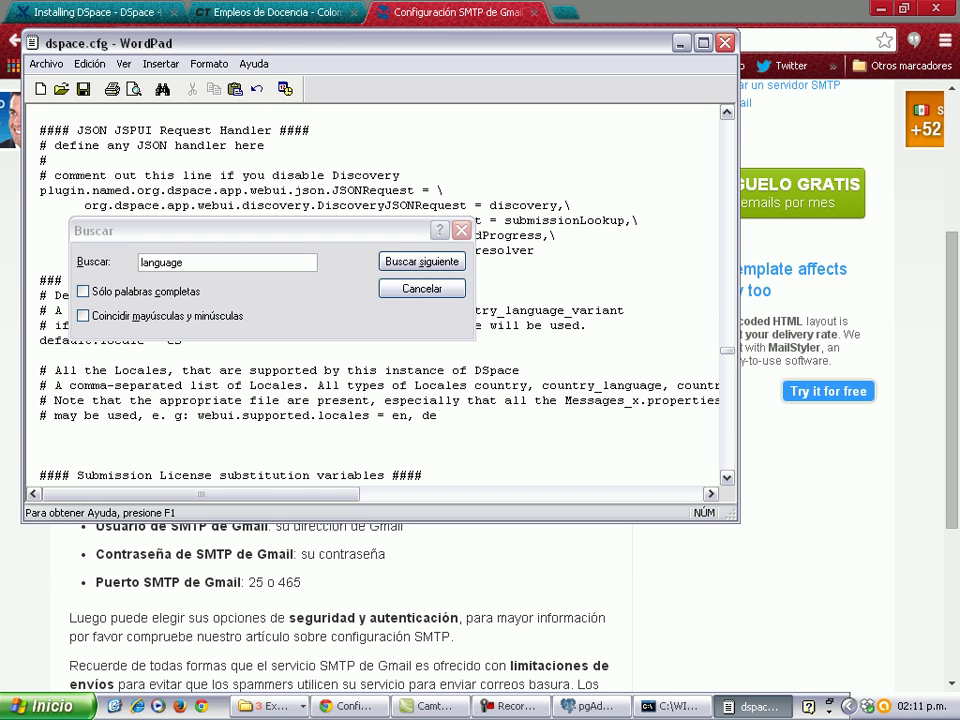
key(ctrl+v)
key(Left)
key(Left)
key(Left)
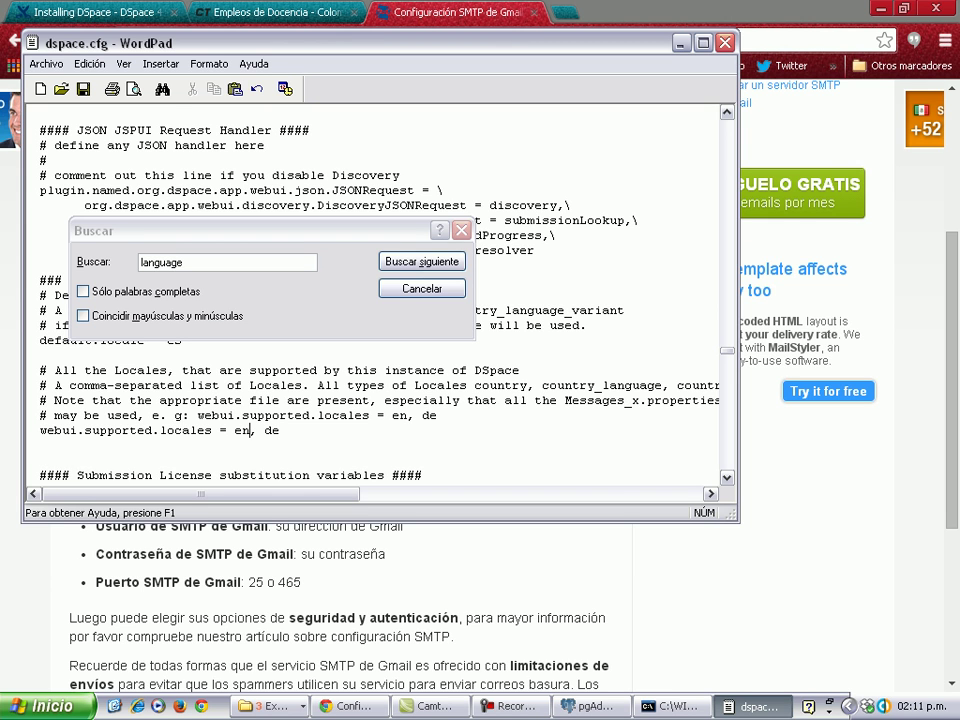
key(Right)
key(Right)
key(Right)
key(BackSpace)
key(BackSpace)
key(BackSpace)
key(BackSpace)
text(, pt, es)
Close the Find box and save dspace.cfg.
click(728, 478)
click(728, 478)
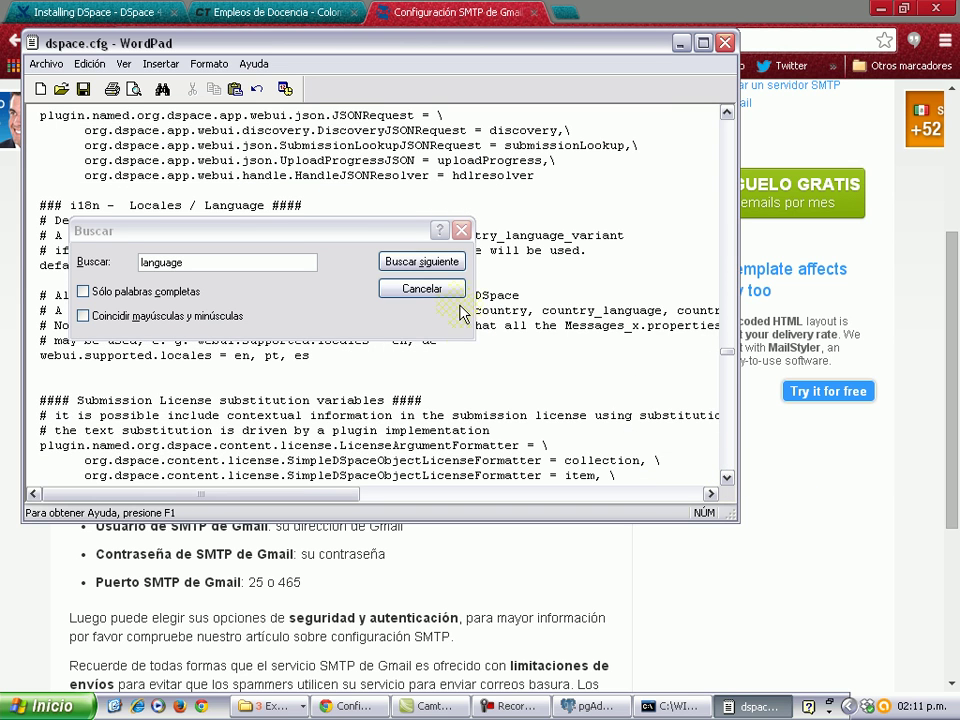
click(434, 289)
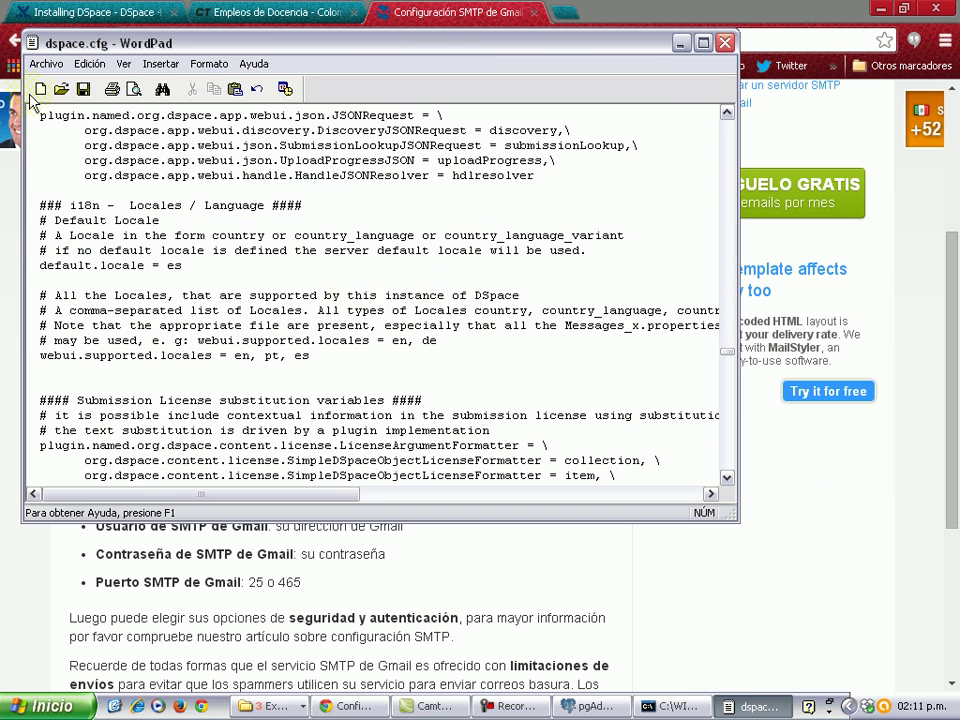
click(85, 92)
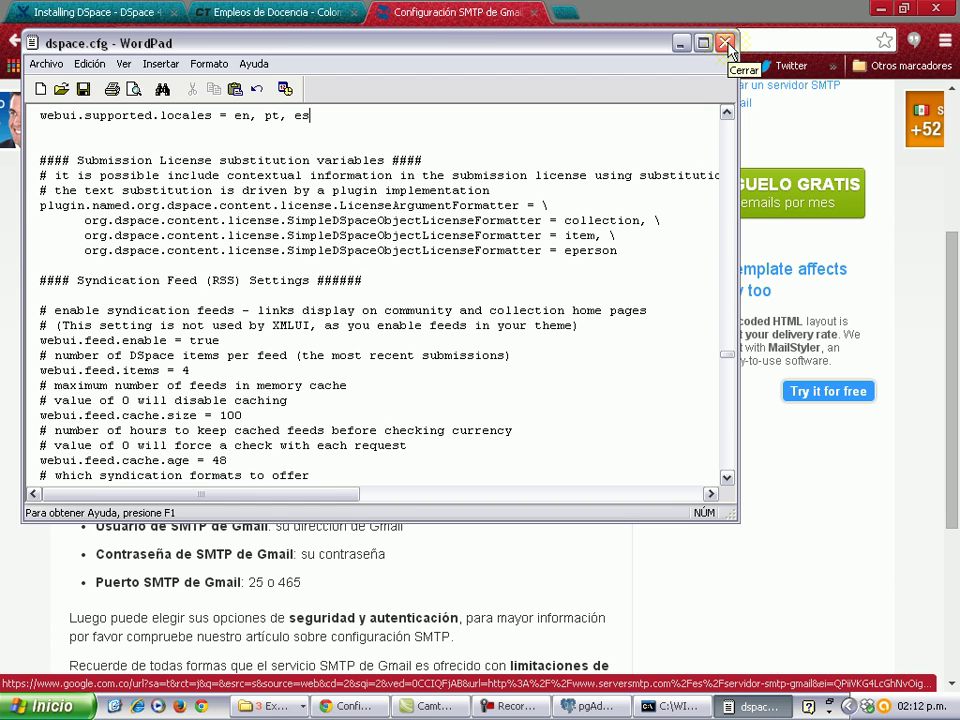
Close dspace.cfg and return to the Installing DSpace wiki page in Chrome.
click(726, 43)
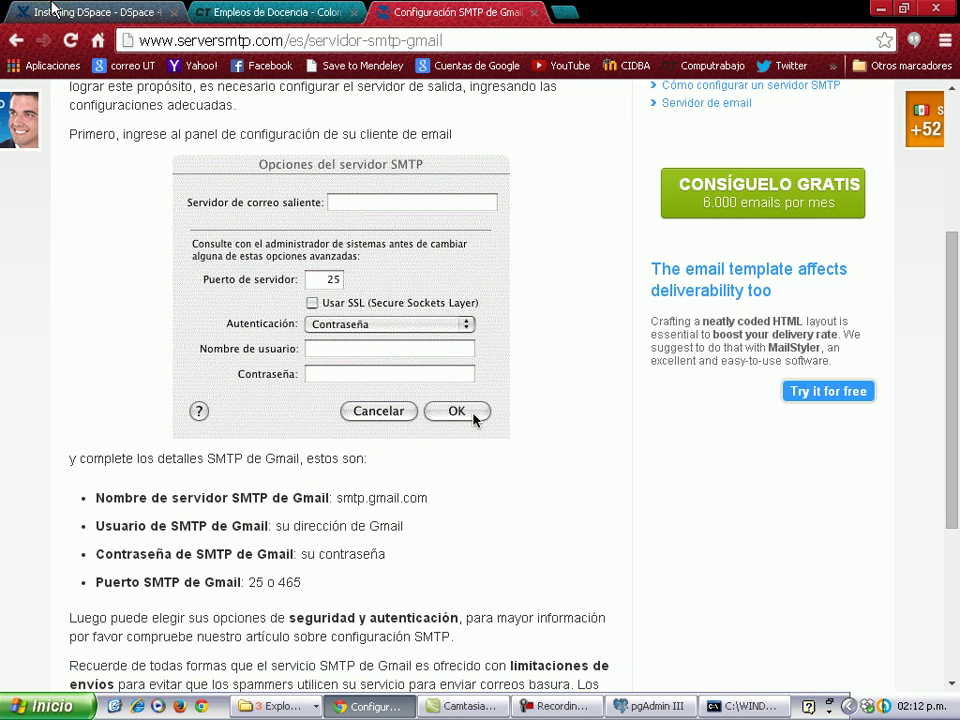
click(70, 12)
click(352, 472)
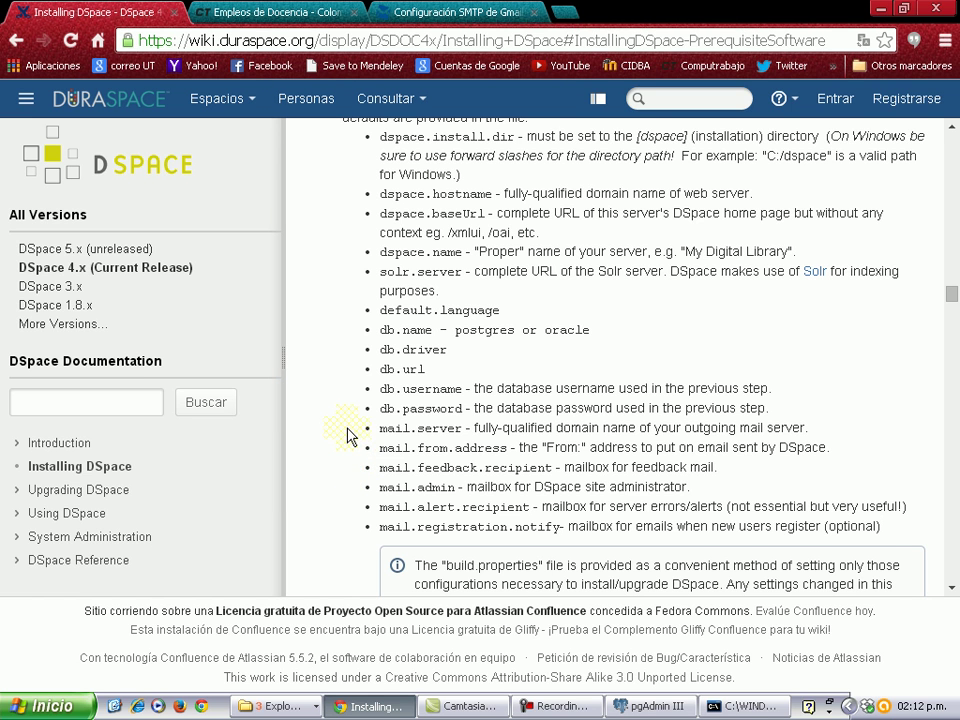
Scroll to step 8 and select the cd and ant fresh_install command lines.
scroll(349, 433, down, 1)
scroll(345, 425, up, 3)
scroll(348, 410, down, 1)
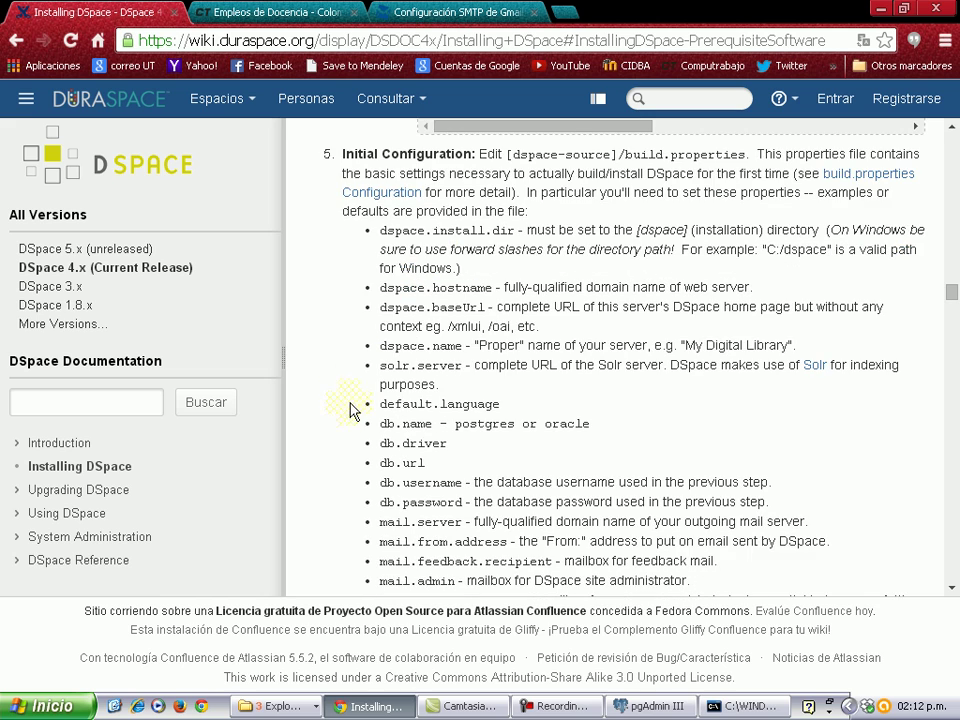
scroll(445, 490, down, 1)
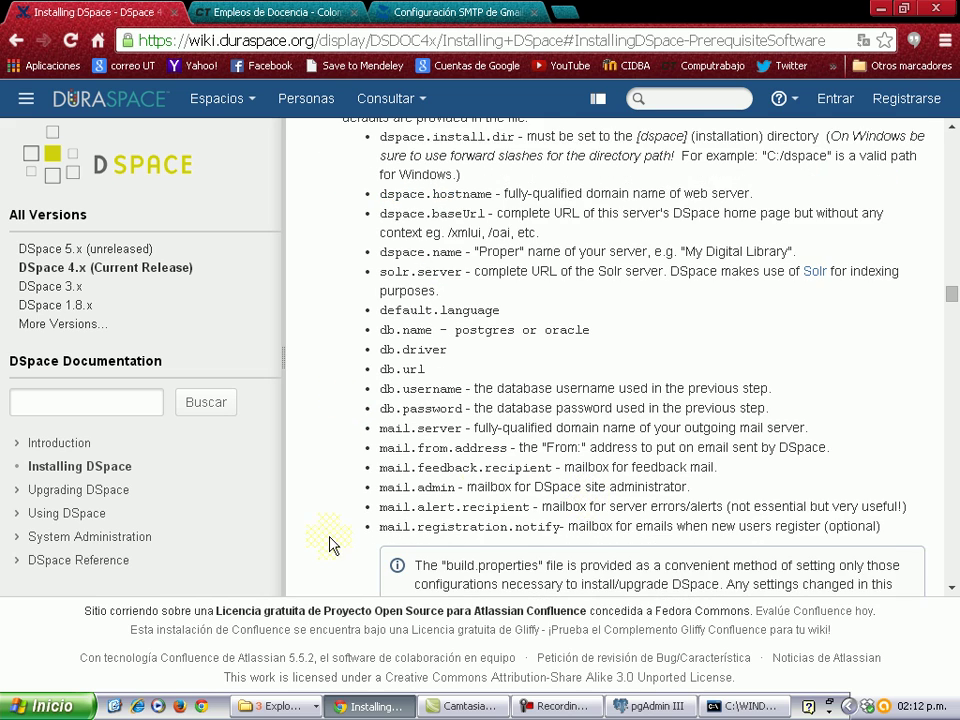
scroll(339, 529, down, 6)
scroll(330, 480, down, 3)
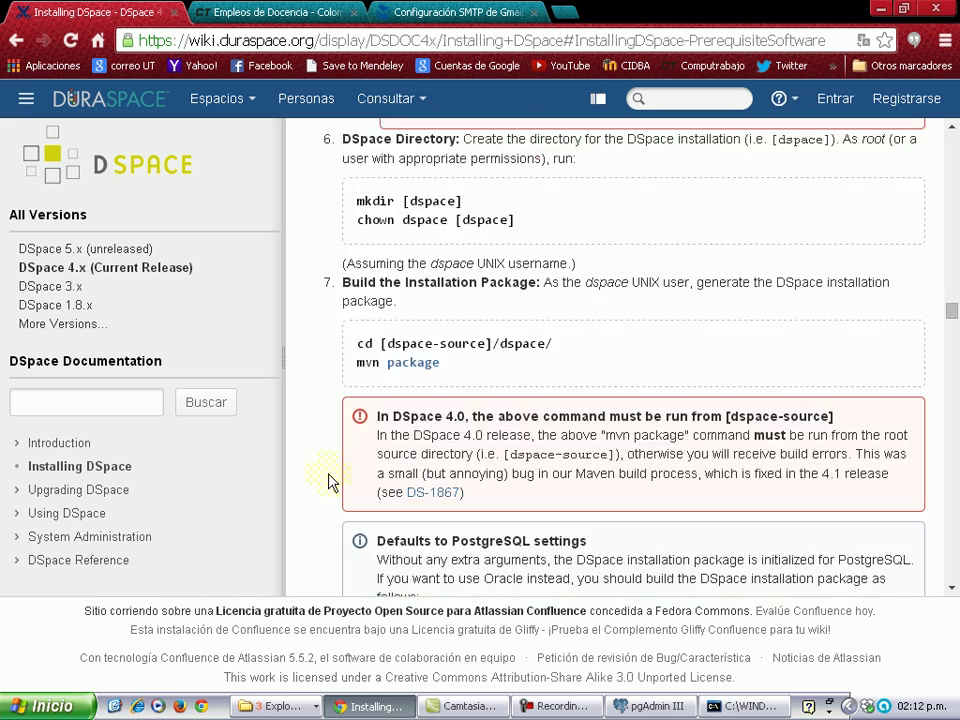
scroll(330, 478, down, 1)
scroll(330, 478, down, 3)
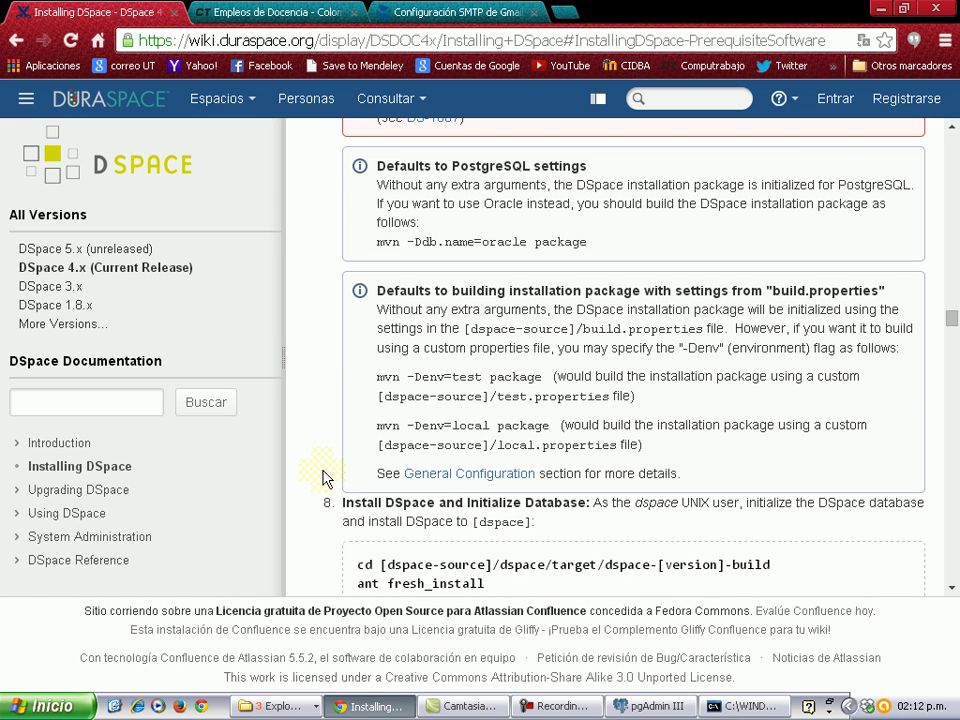
scroll(324, 478, down, 1)
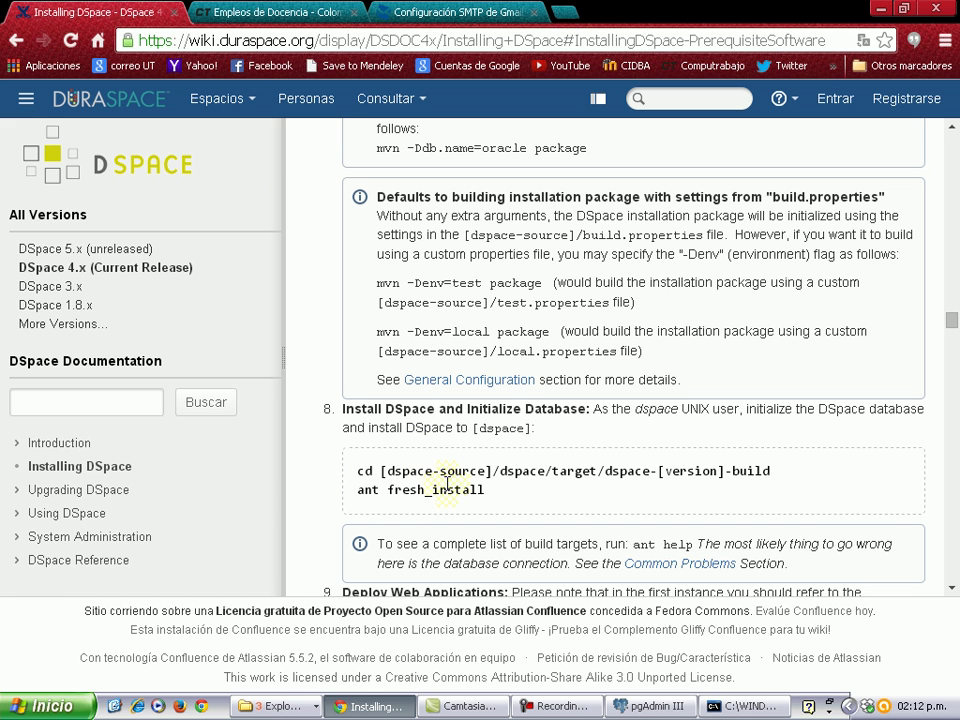
drag(360, 470, 651, 497)
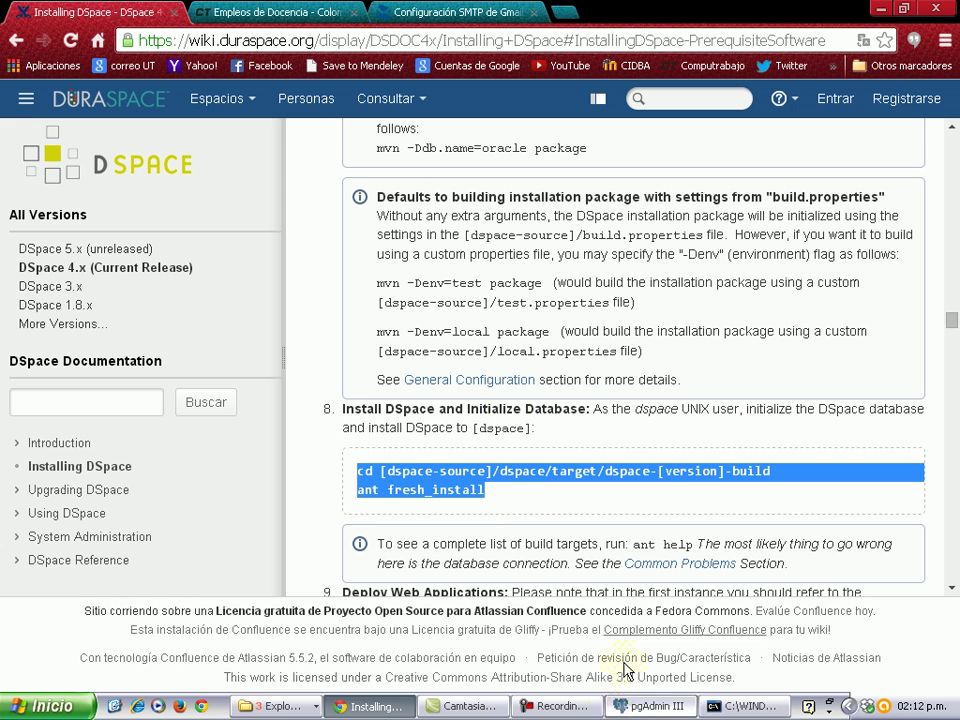
Run 'cd target' in Command Prompt and start typing 'cd dspace' for the build folder.
click(720, 707)
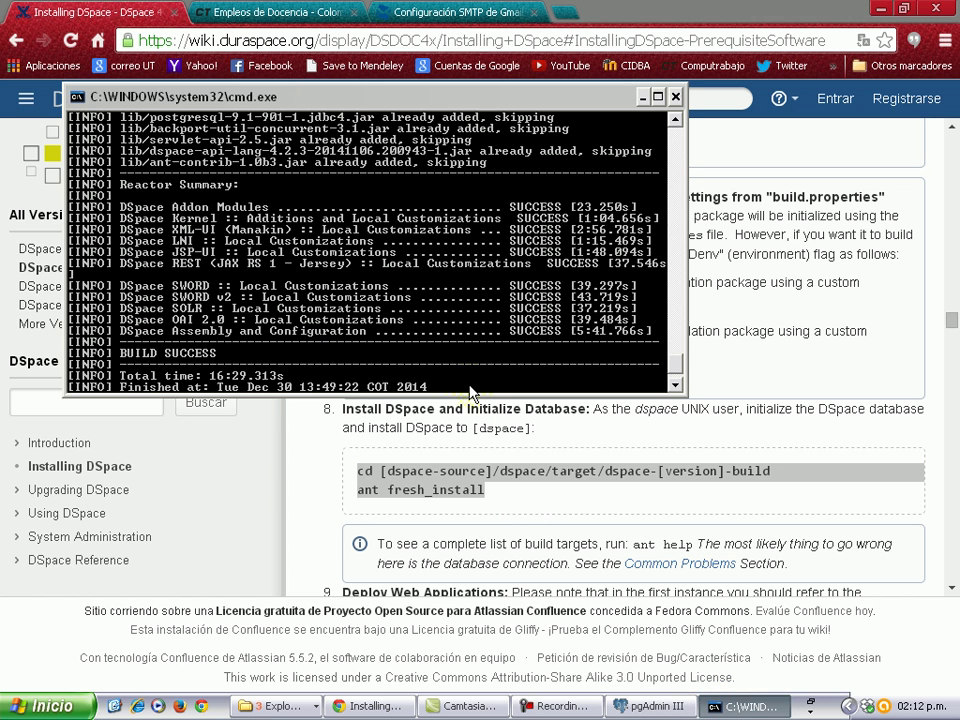
scroll(462, 383, down, 1)
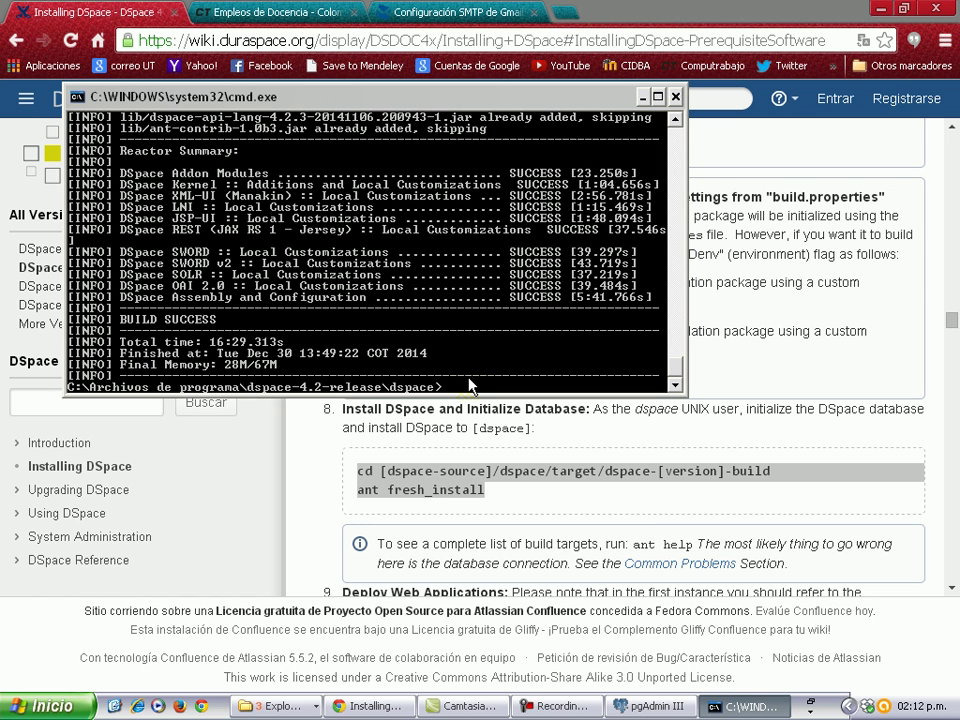
text(cd target)
key(Return)
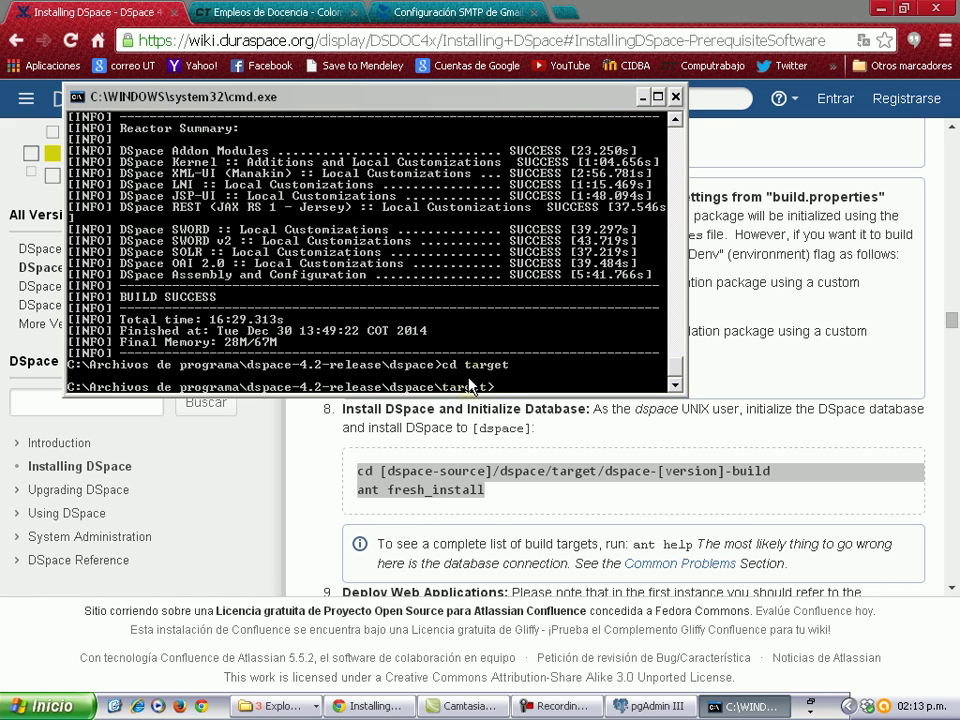
text(cd dspacr)
key(BackSpace)
text(e)
click(275, 706)
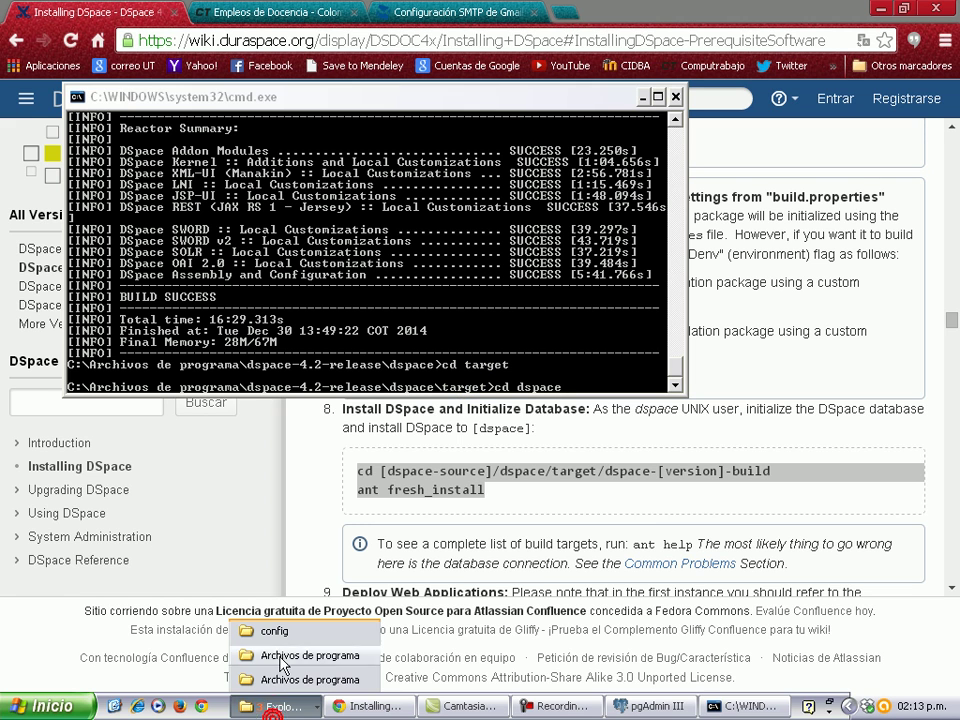
Browse to dspace-4.2-release\dspace\target in Explorer to check the dspace-4.2-build folder name.
click(318, 679)
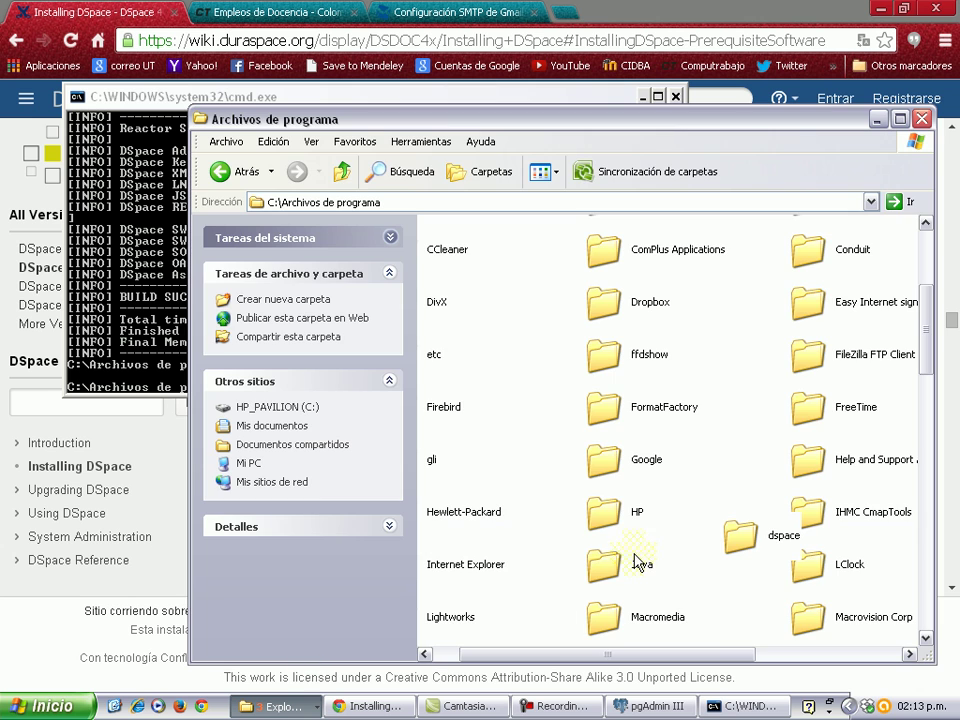
drag(660, 655, 825, 650)
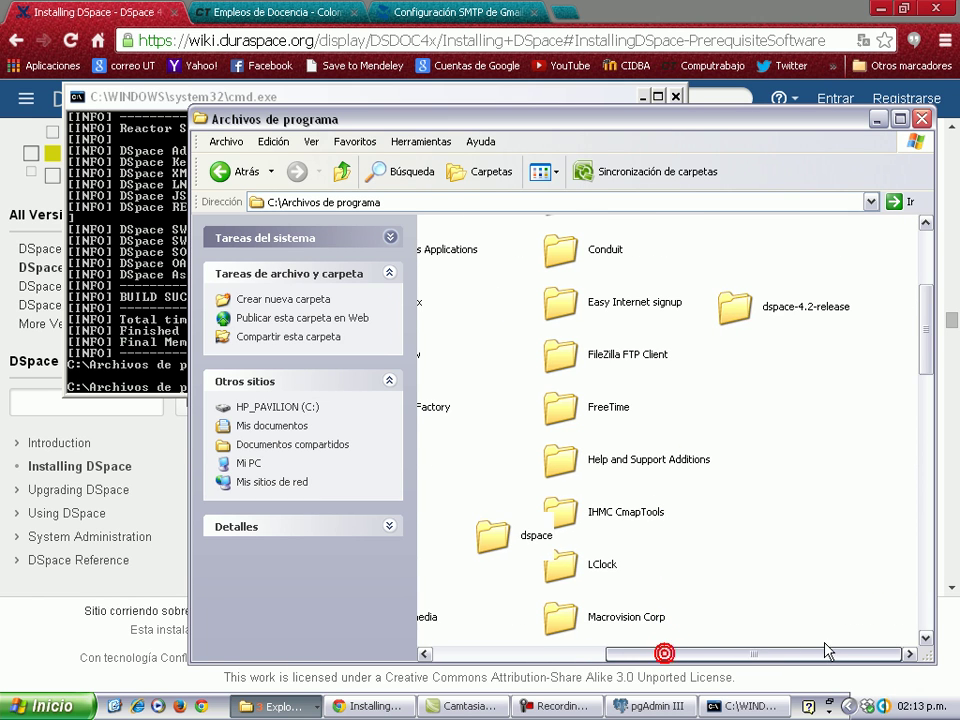
double_click(735, 305)
double_click(476, 240)
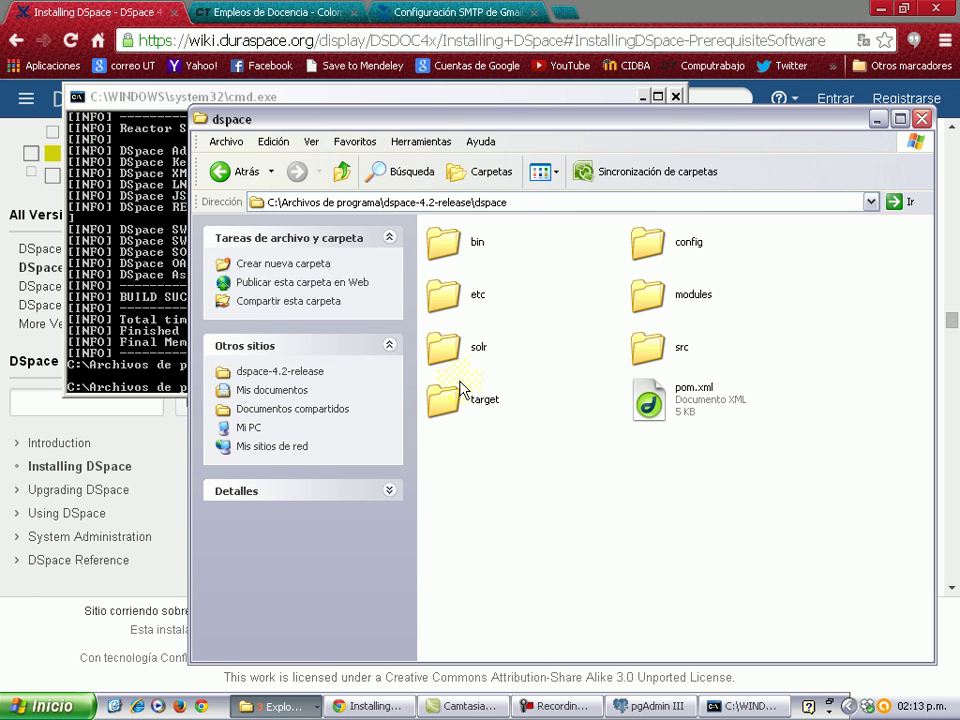
double_click(470, 396)
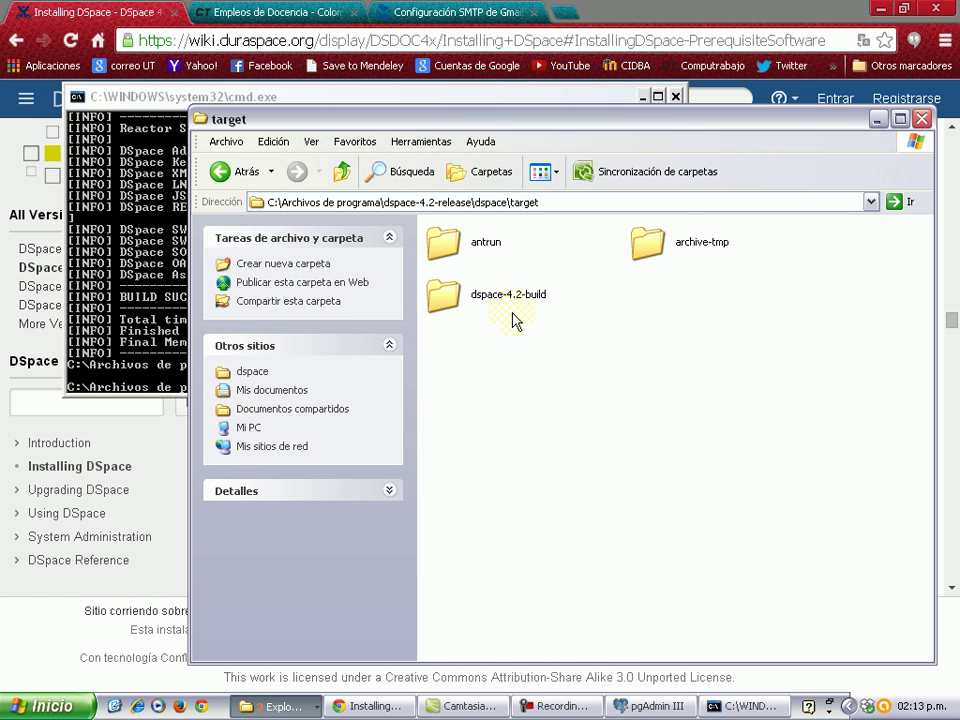
key(alt+Tab)
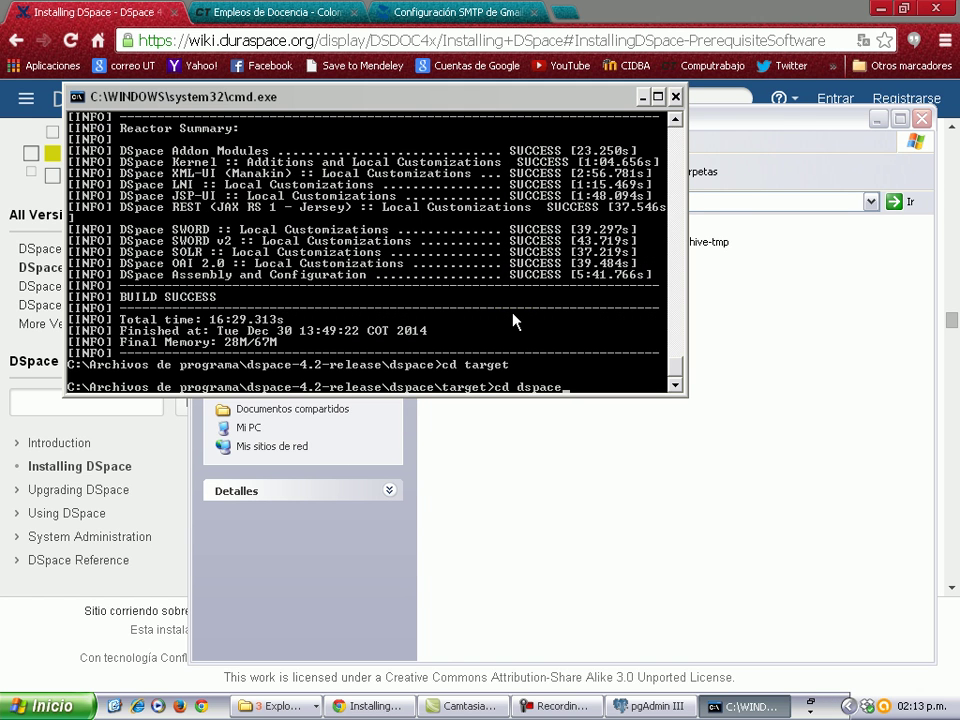
key(alt+Tab)
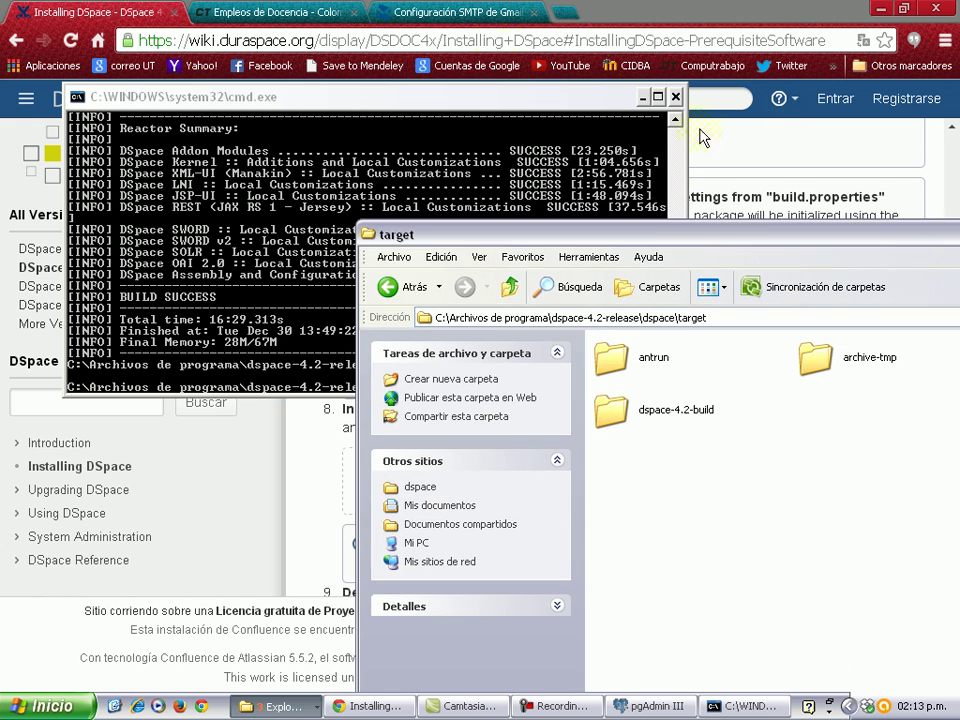
Change into the dspace-4.2-build folder in Command Prompt.
key(alt+Tab)
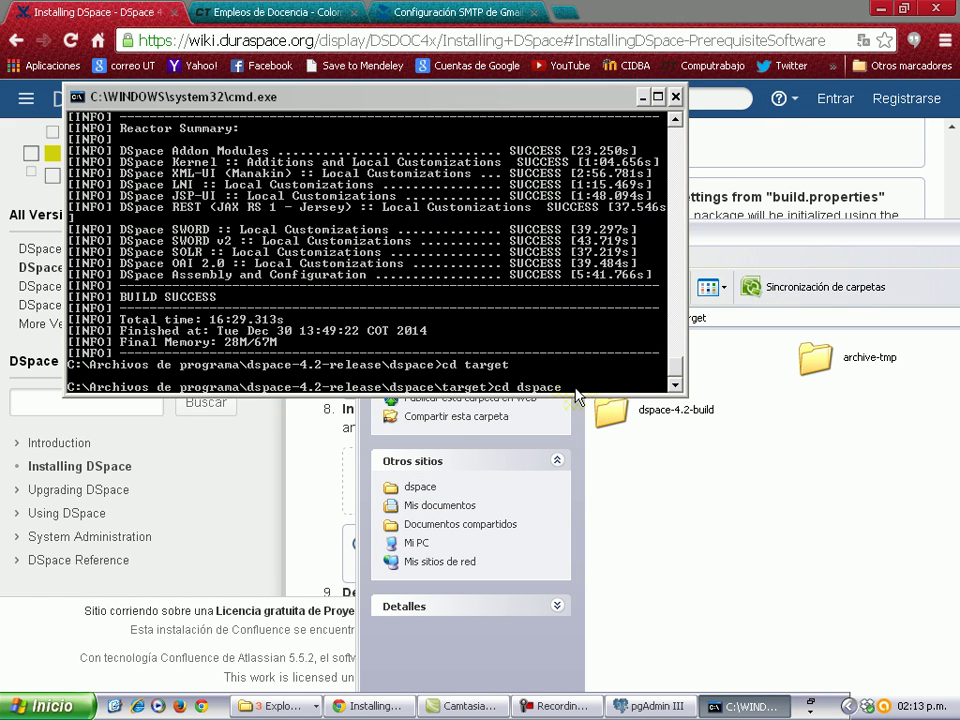
text(.2-build)
key(Return)
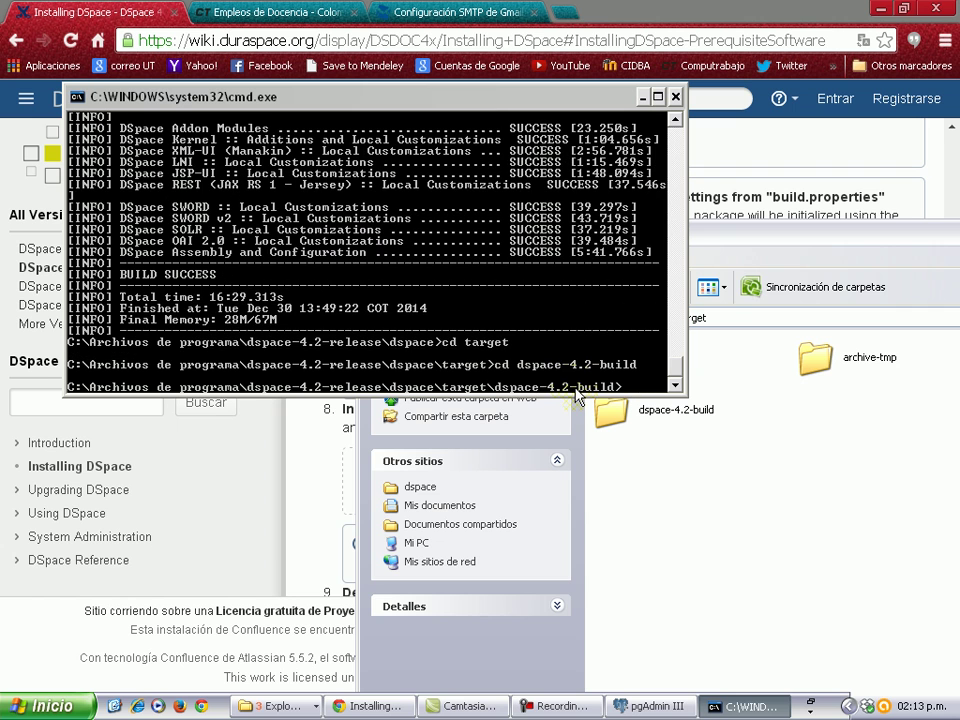
Check the wiki's command and run ant fresh_install.
click(321, 494)
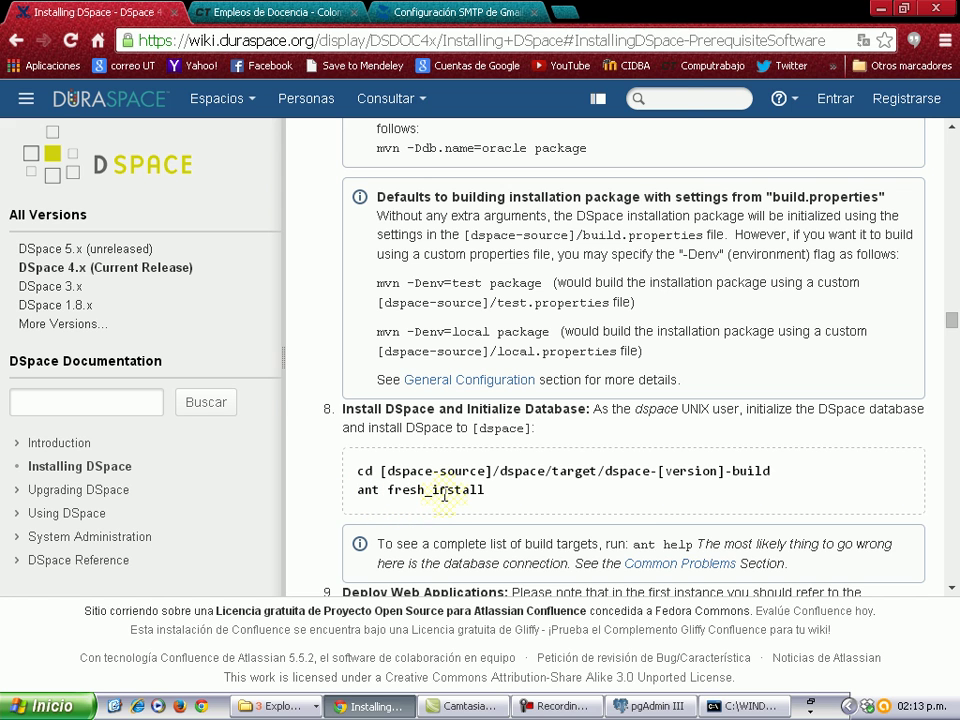
key(alt+Tab)
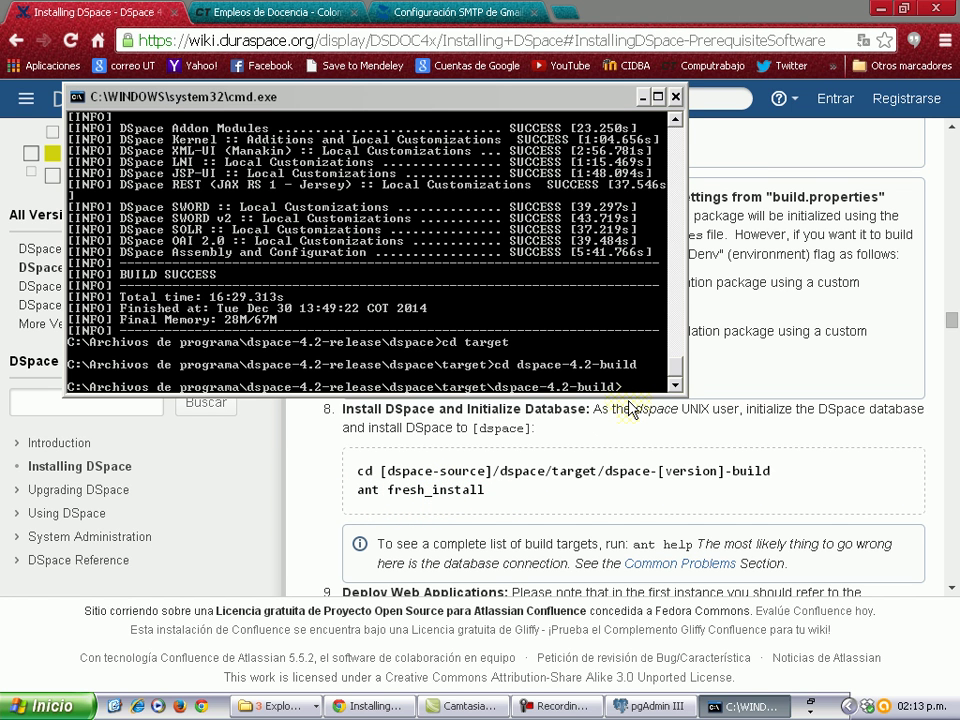
text(ant fresh)
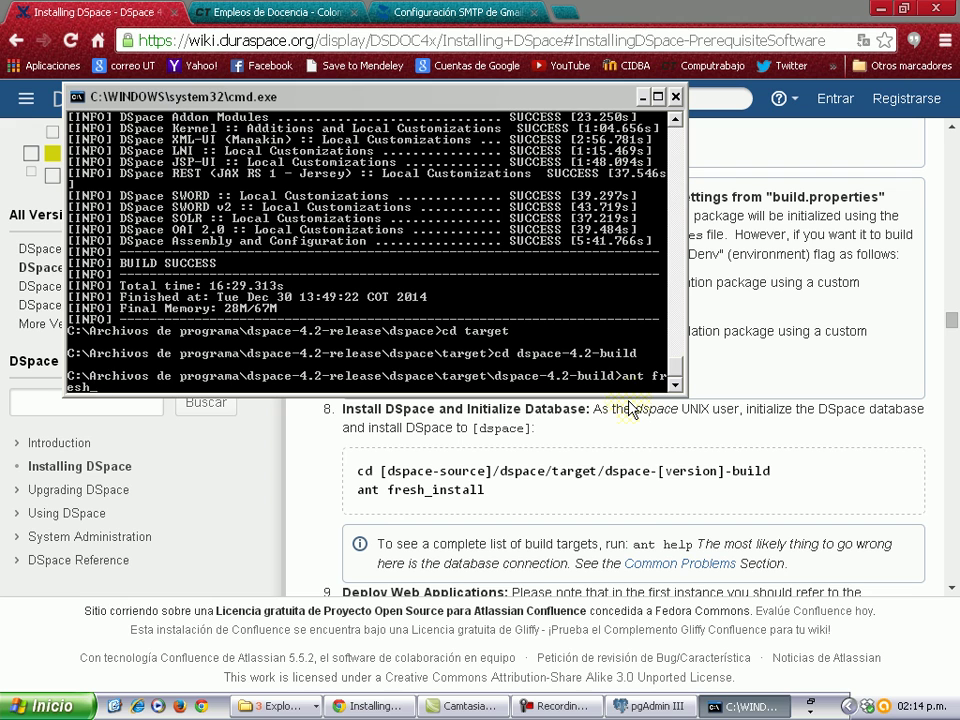
text(ll)
key(Return)
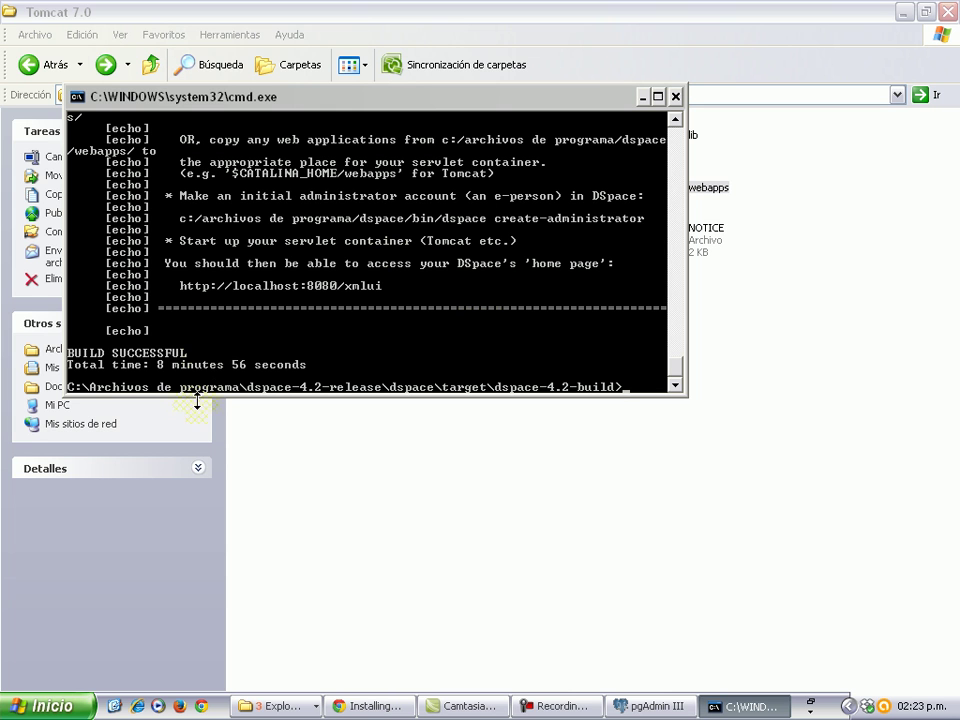
Scroll the console output after BUILD SUCCESSFUL to read the DSpace post-install instructions.
scroll(312, 340, up, 1)
scroll(312, 340, up, 2)
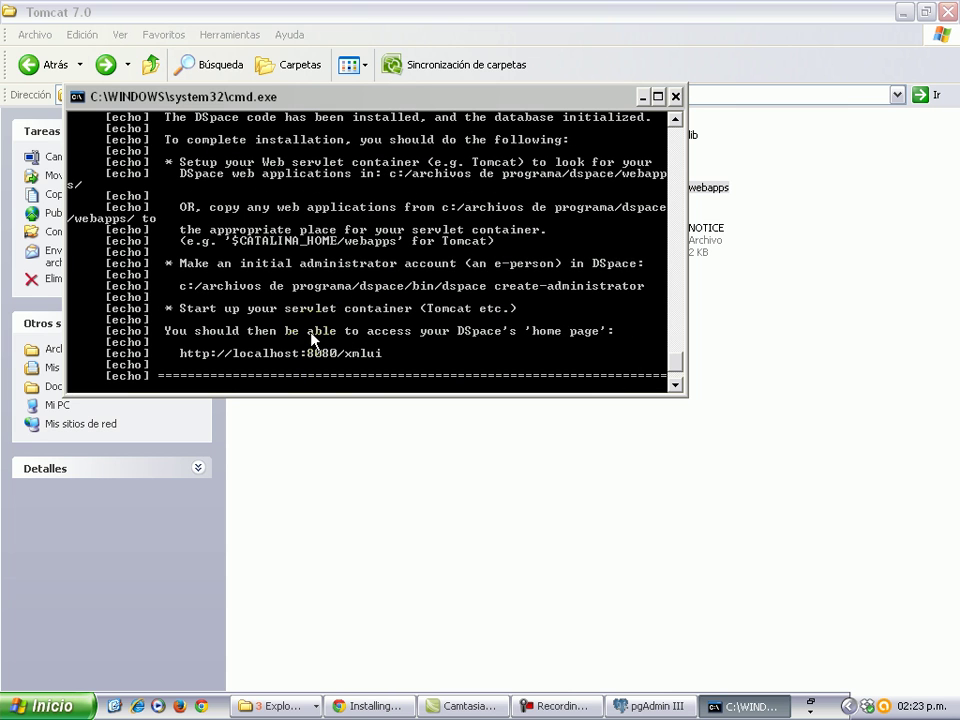
scroll(326, 360, down, 1)
Open the installed dspace\webapps folder in a maximized Archivos de programa window.
click(272, 705)
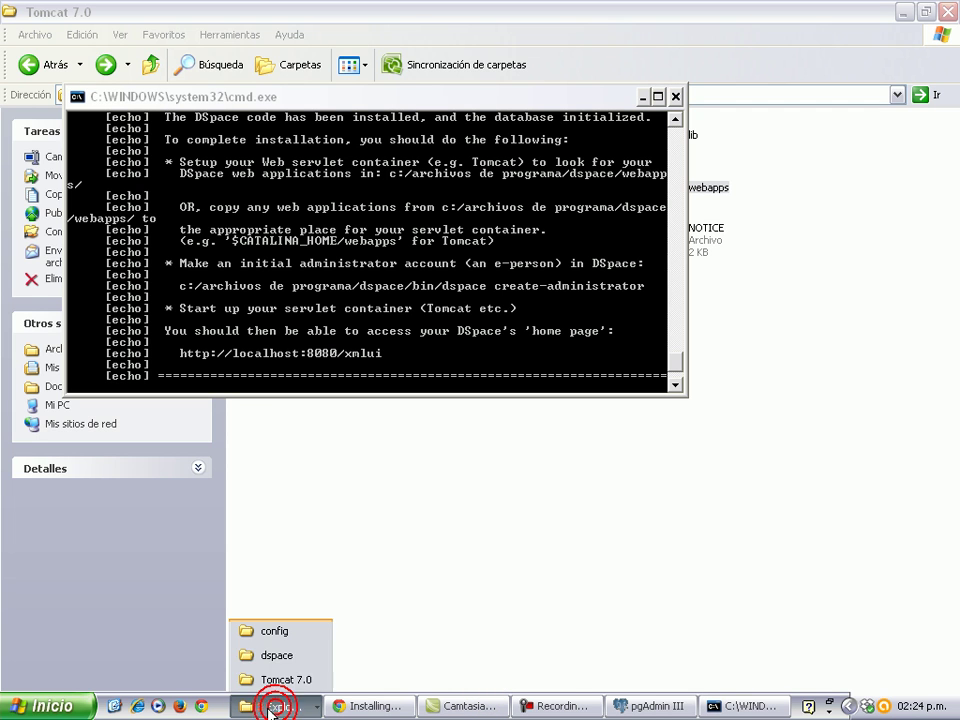
click(277, 657)
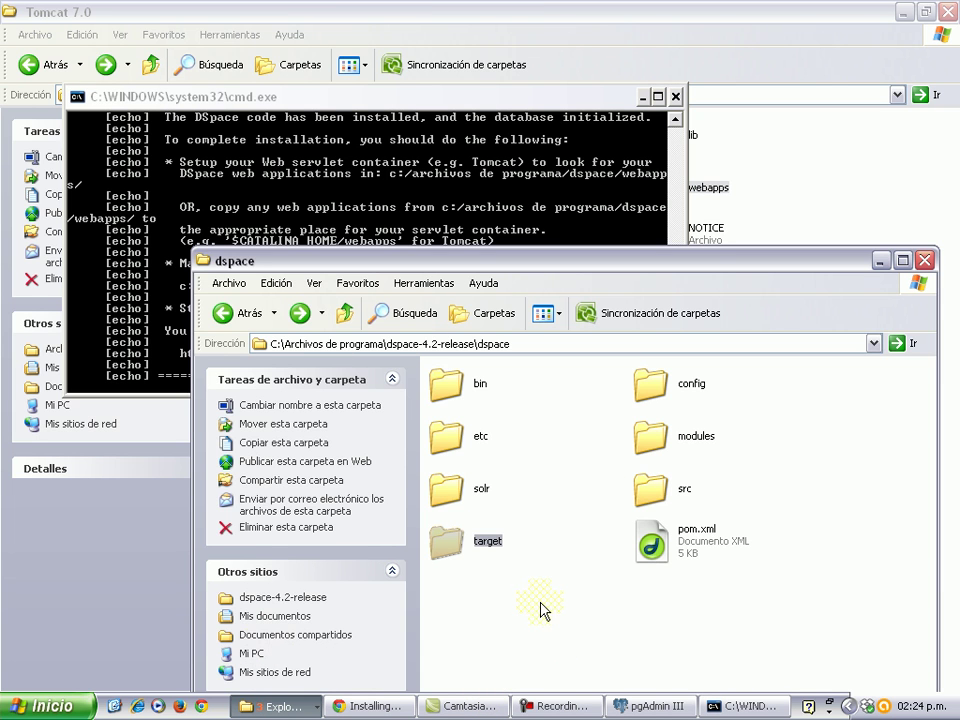
click(532, 570)
click(234, 311)
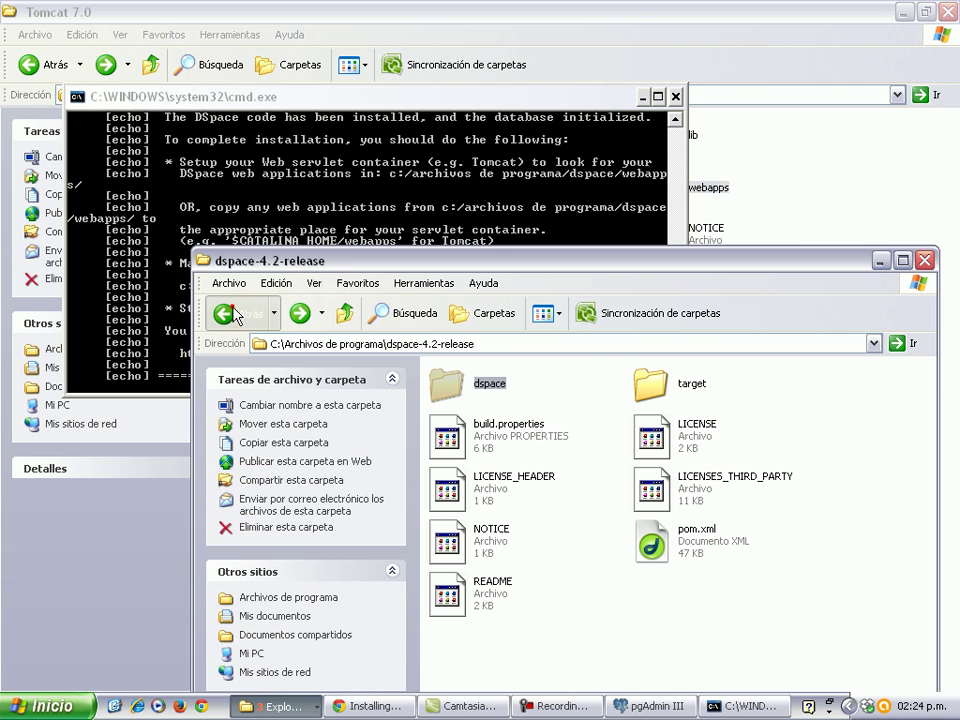
click(234, 311)
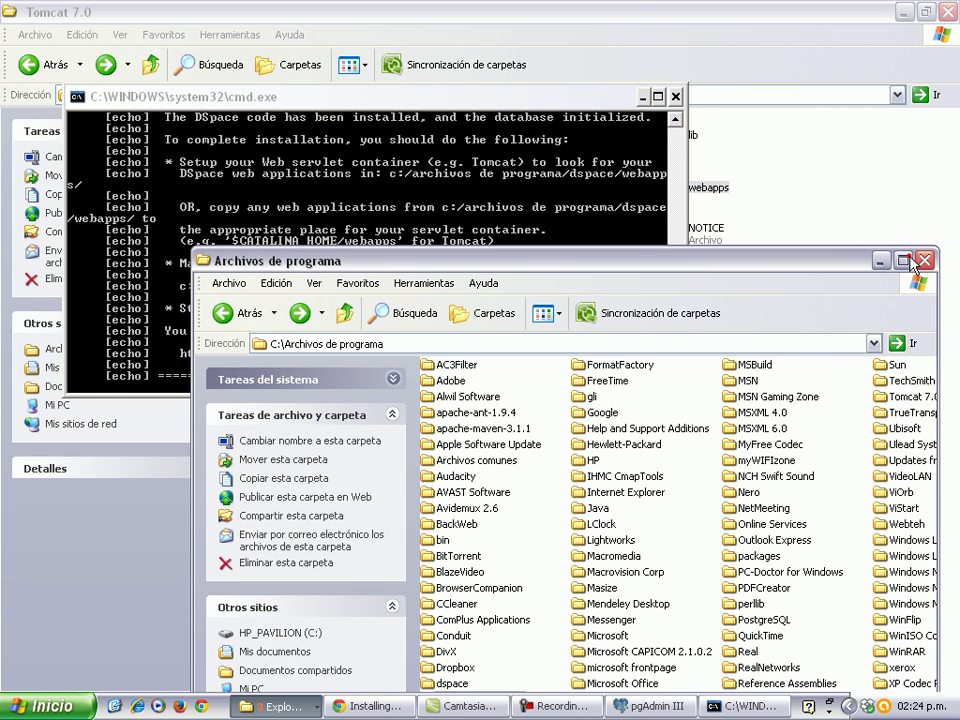
click(900, 261)
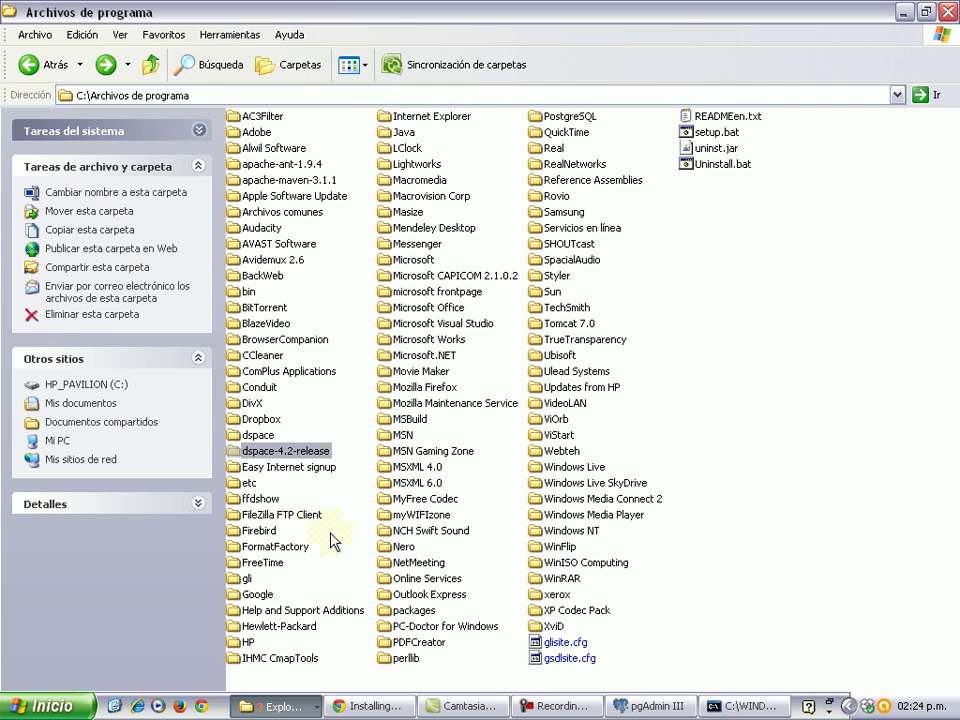
double_click(270, 437)
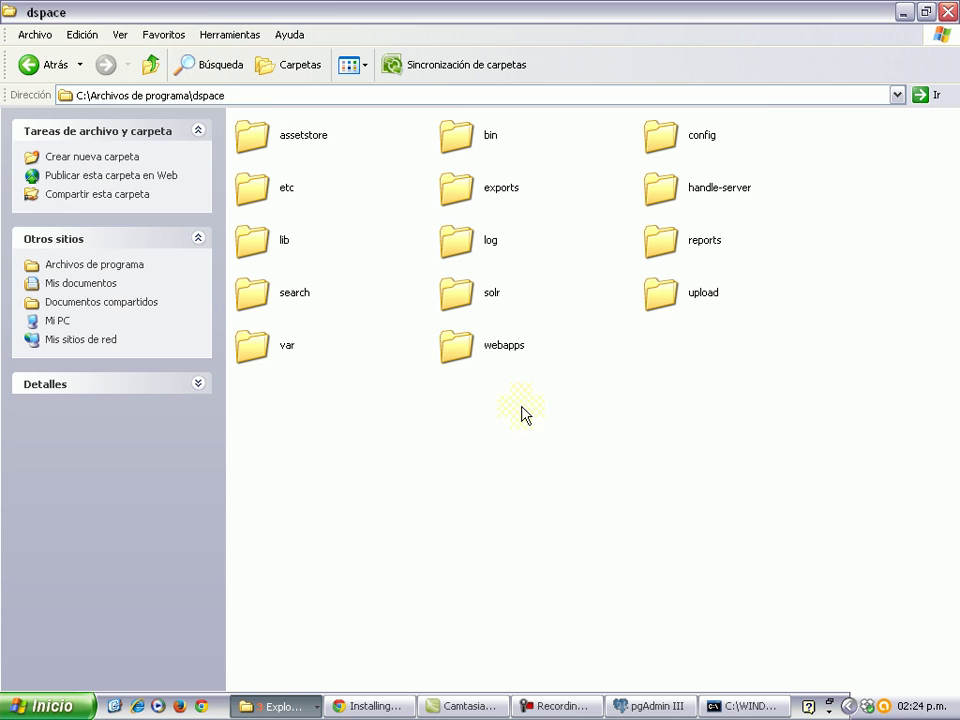
double_click(459, 342)
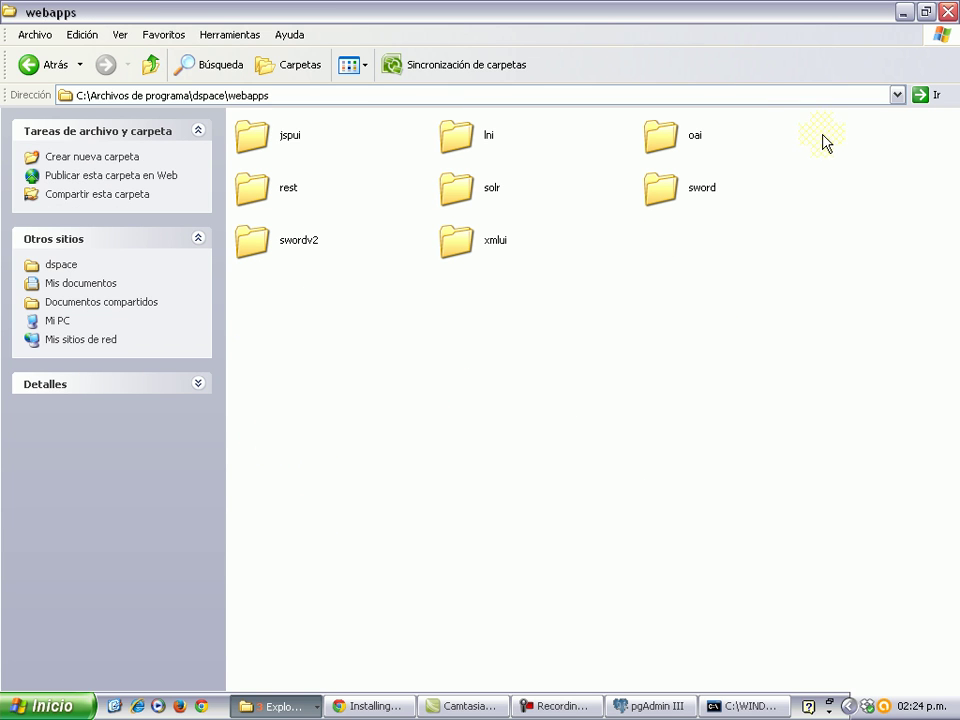
Copy all eight DSpace web application folders with Copiar.
drag(800, 140, 200, 305)
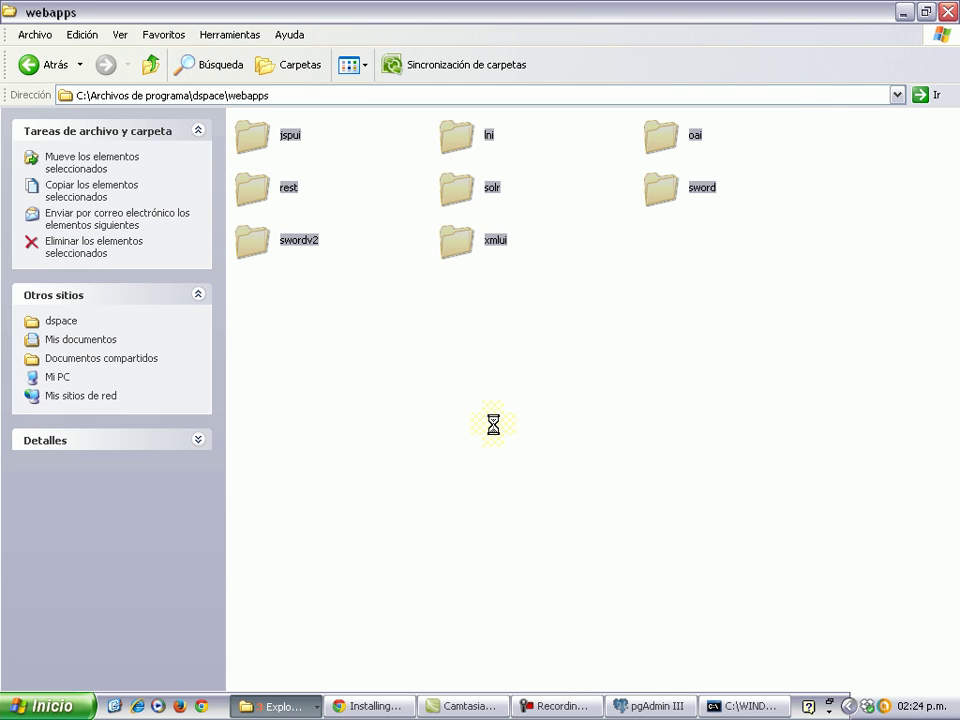
key(shift+F10)
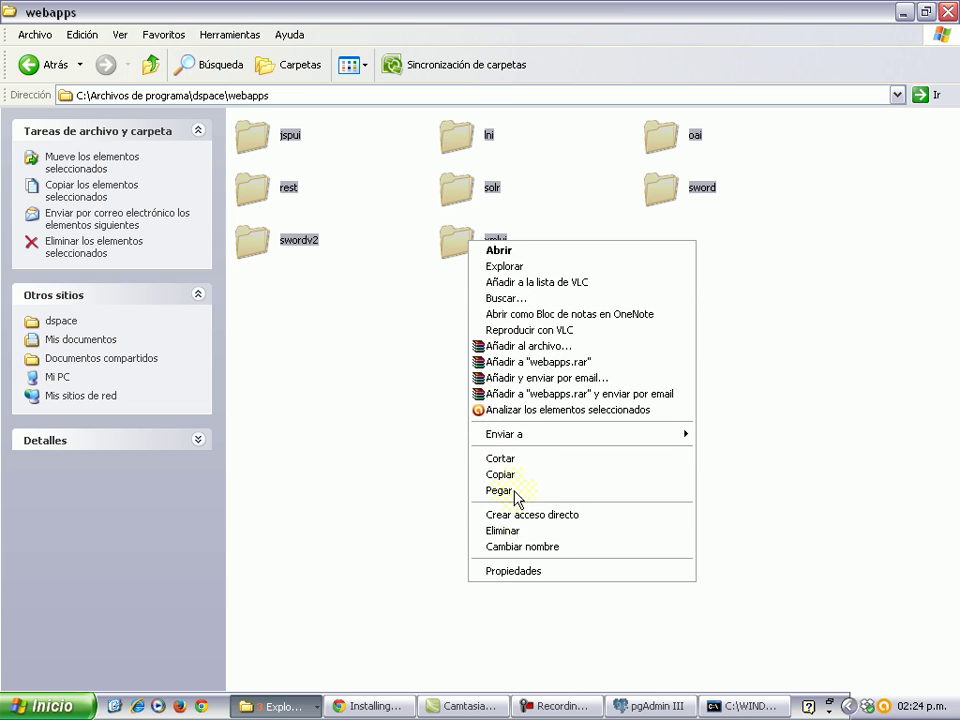
click(510, 476)
Open the webapps folder in the Tomcat 7.0 window.
click(292, 710)
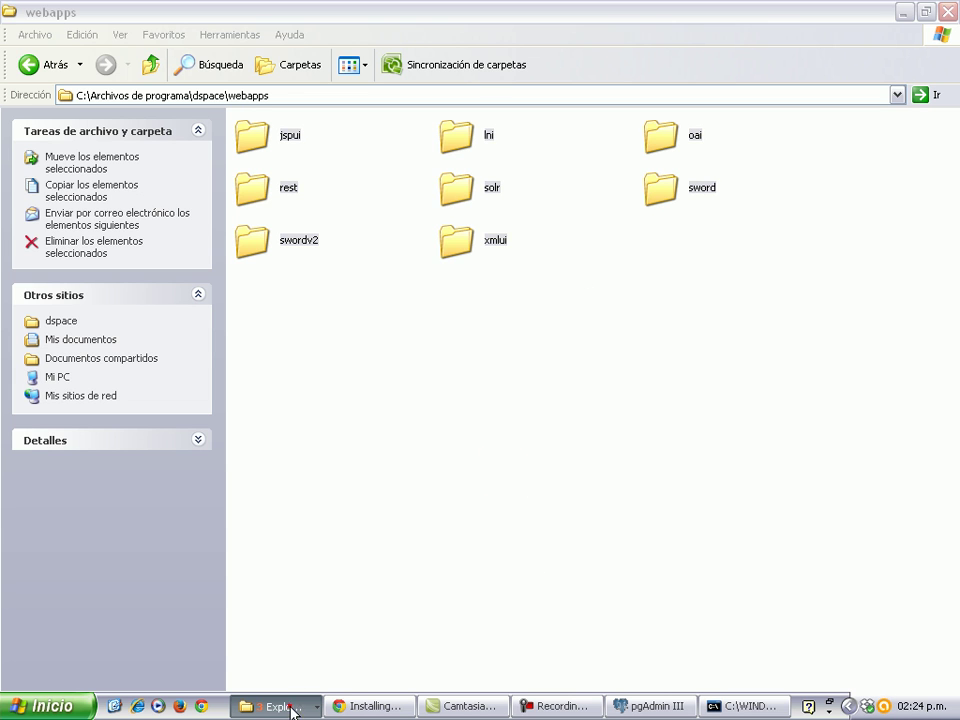
click(296, 678)
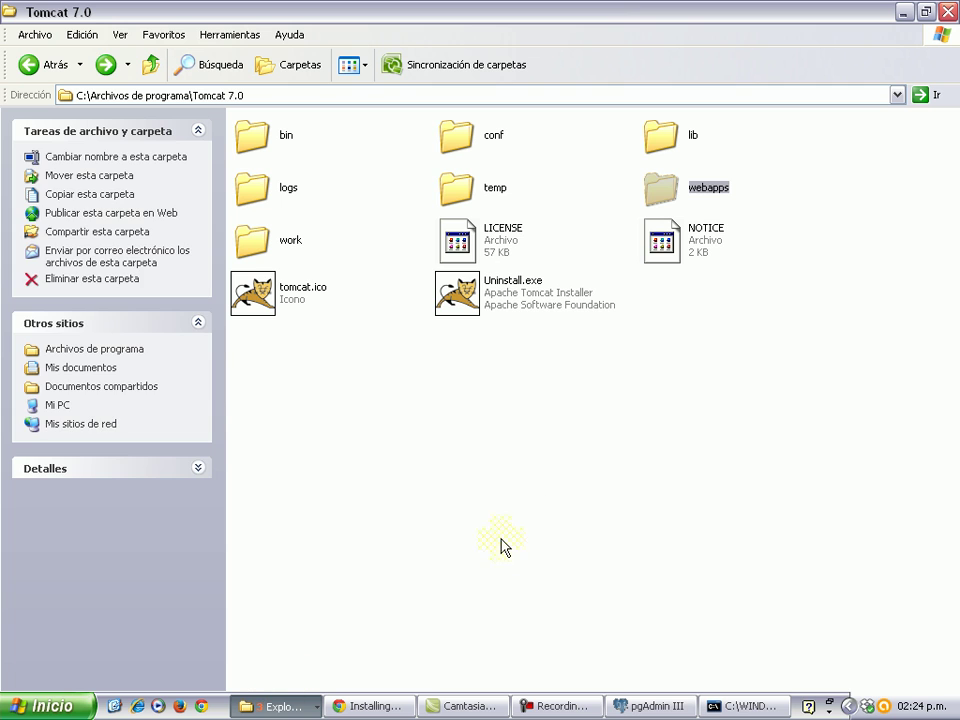
double_click(660, 187)
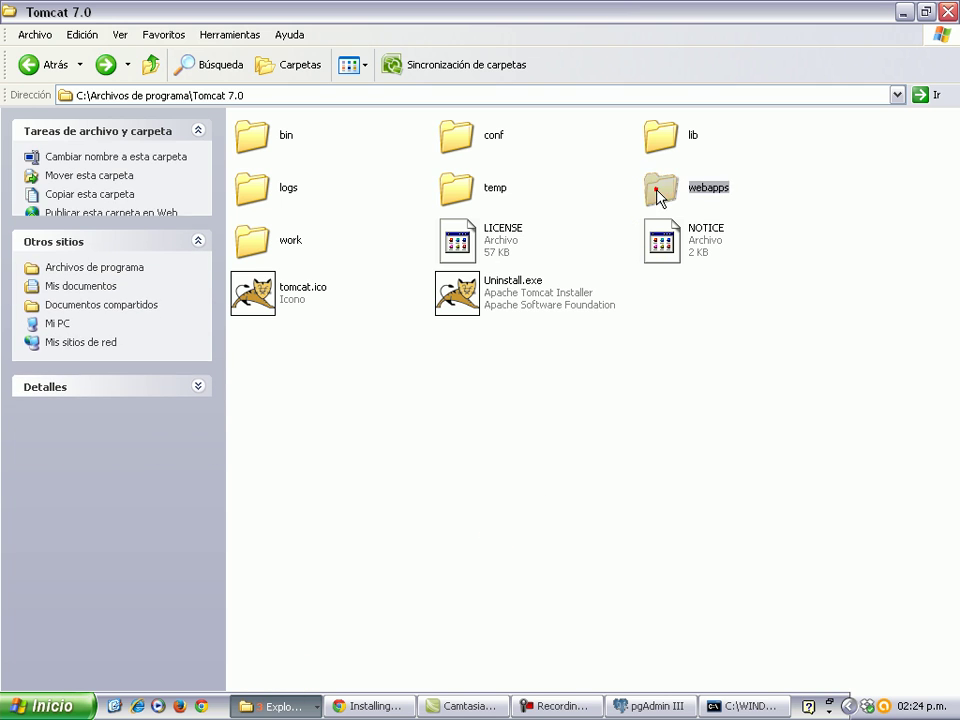
Paste the DSpace webapps into Tomcat 7.0\webapps and follow the copy progress.
right_click(450, 422)
click(504, 521)
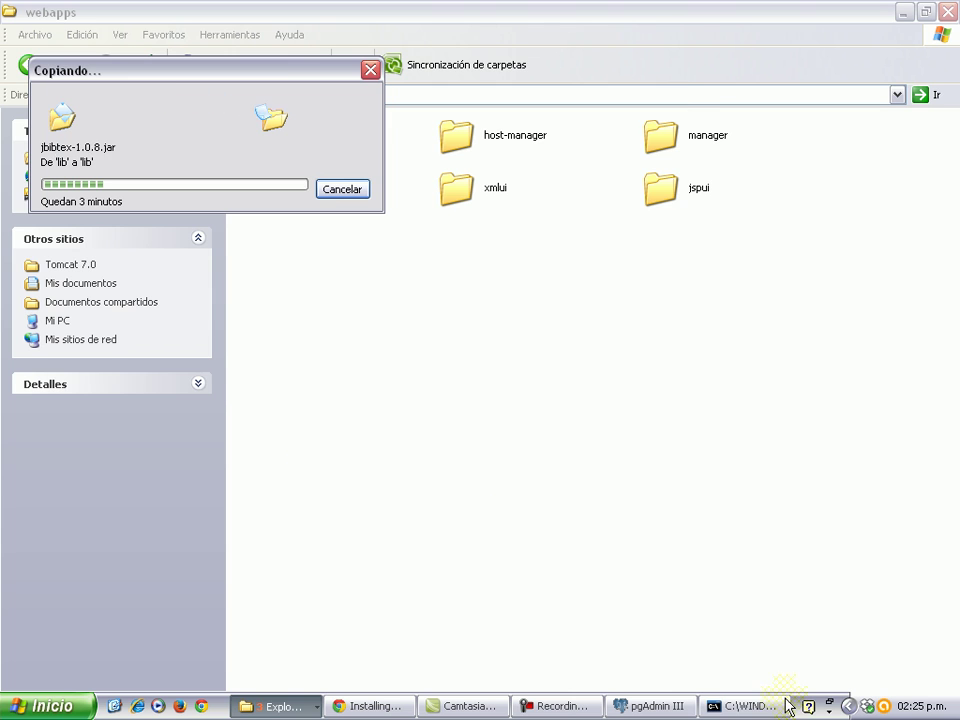
click(745, 706)
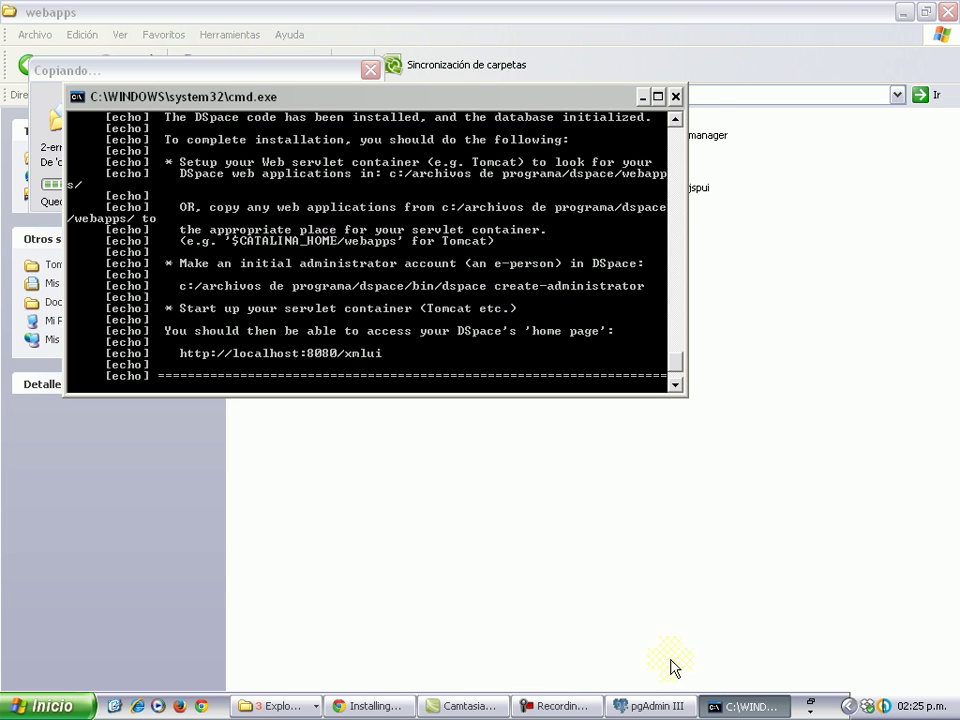
click(405, 617)
Scroll the Installing DSpace guide to step 10, Administrator Account.
click(360, 708)
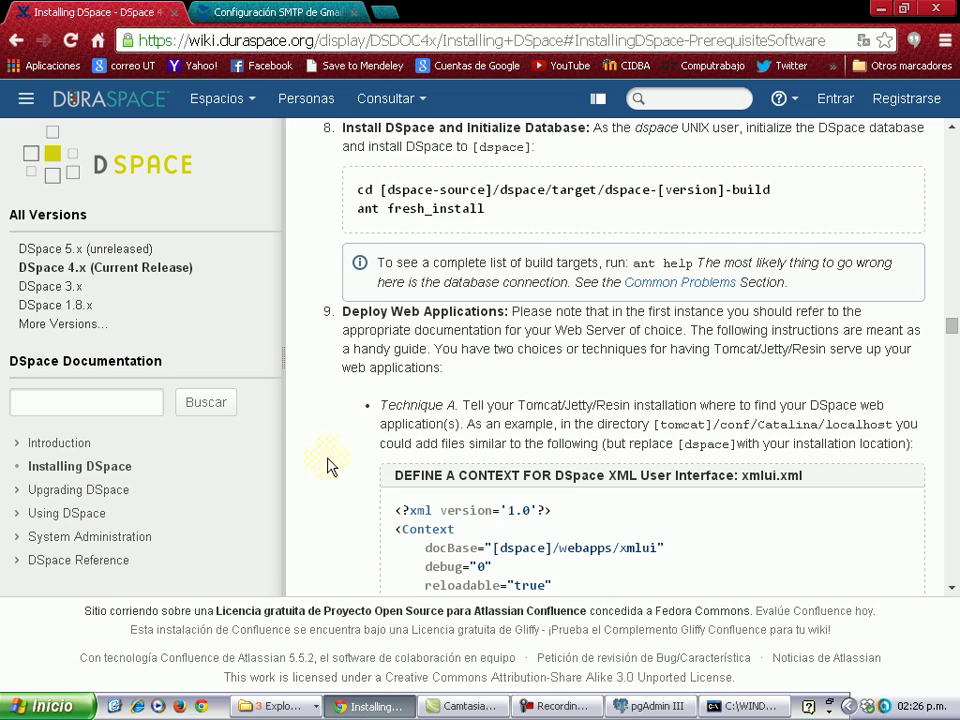
scroll(357, 480, down, 12)
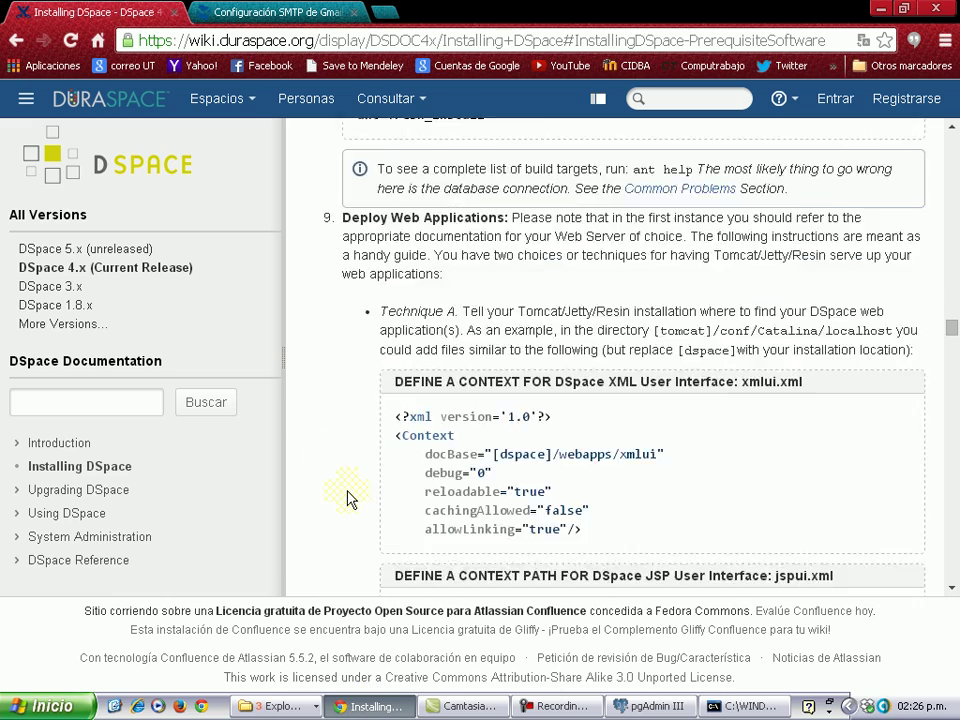
scroll(347, 497, down, 7)
scroll(347, 497, up, 6)
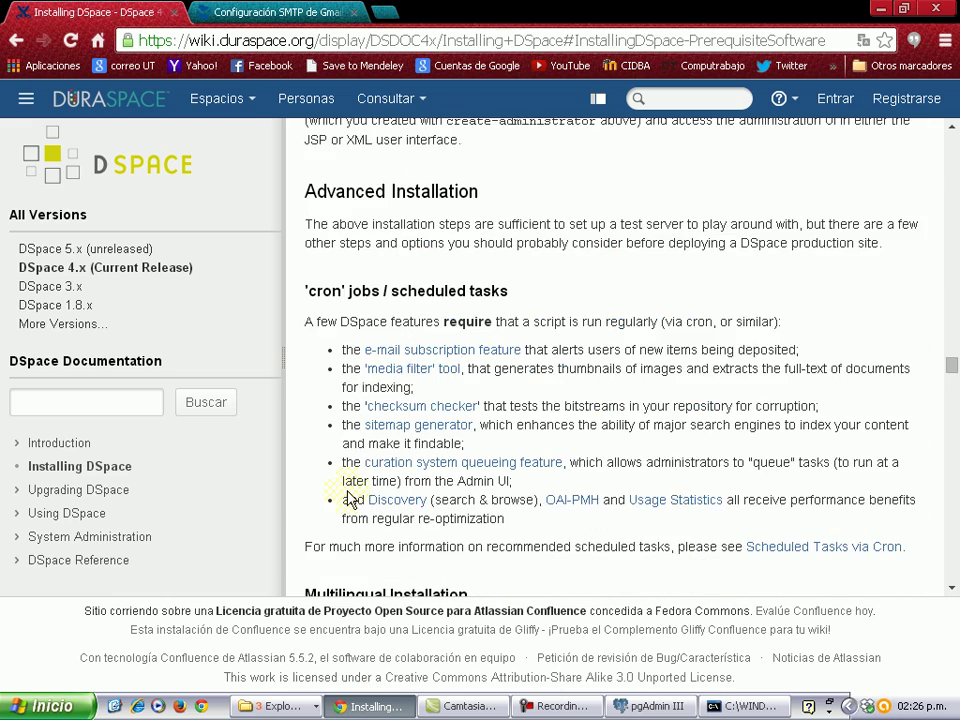
scroll(347, 497, up, 3)
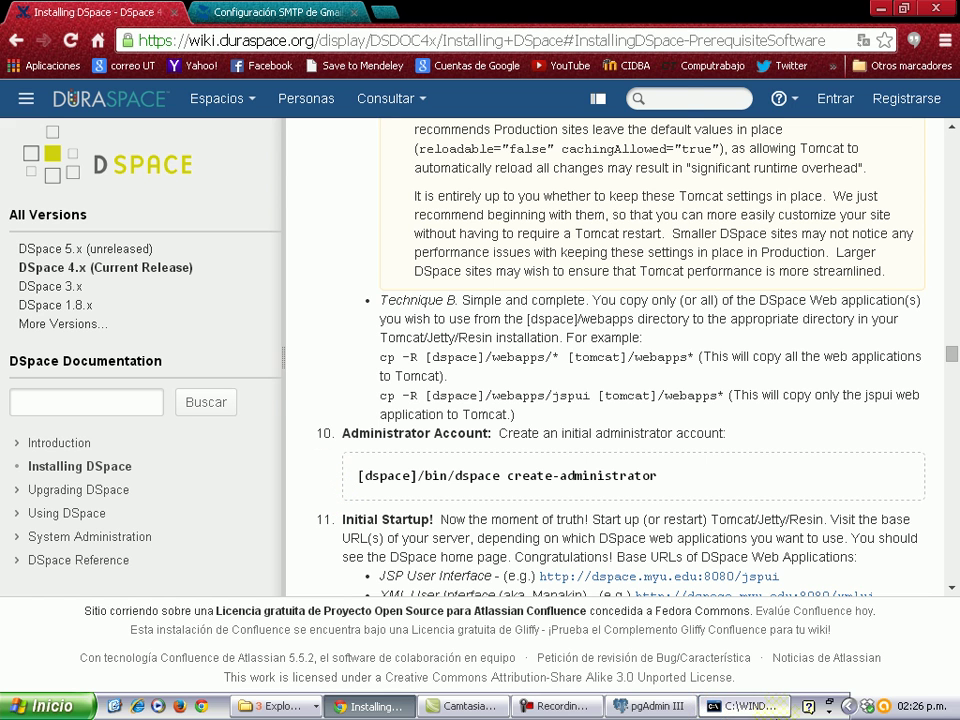
click(777, 714)
Change the console directory to C:\Archivos de programa\dspace.
scroll(282, 278, down, 2)
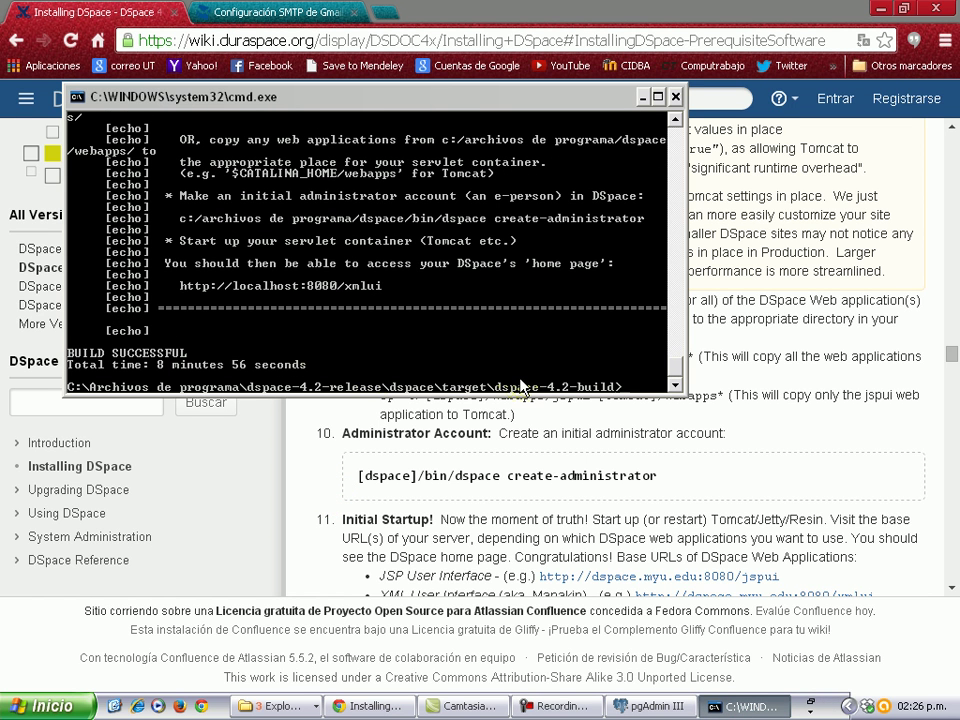
key(BackSpace)
key(BackSpace)
key(Return)
text(archivos de progr)
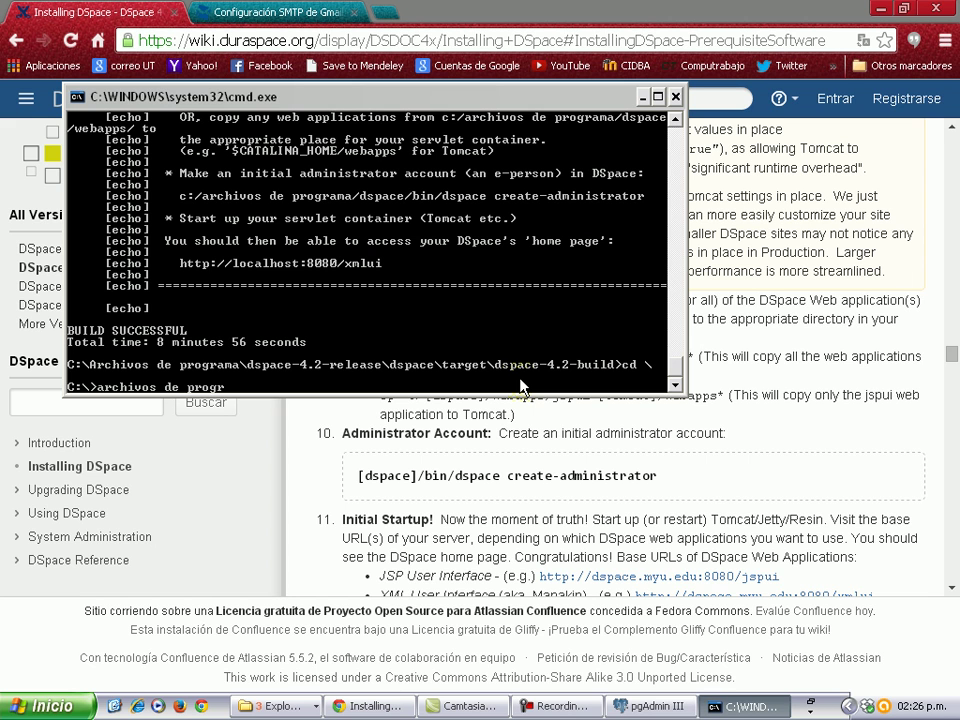
text(ama)
key(Return)
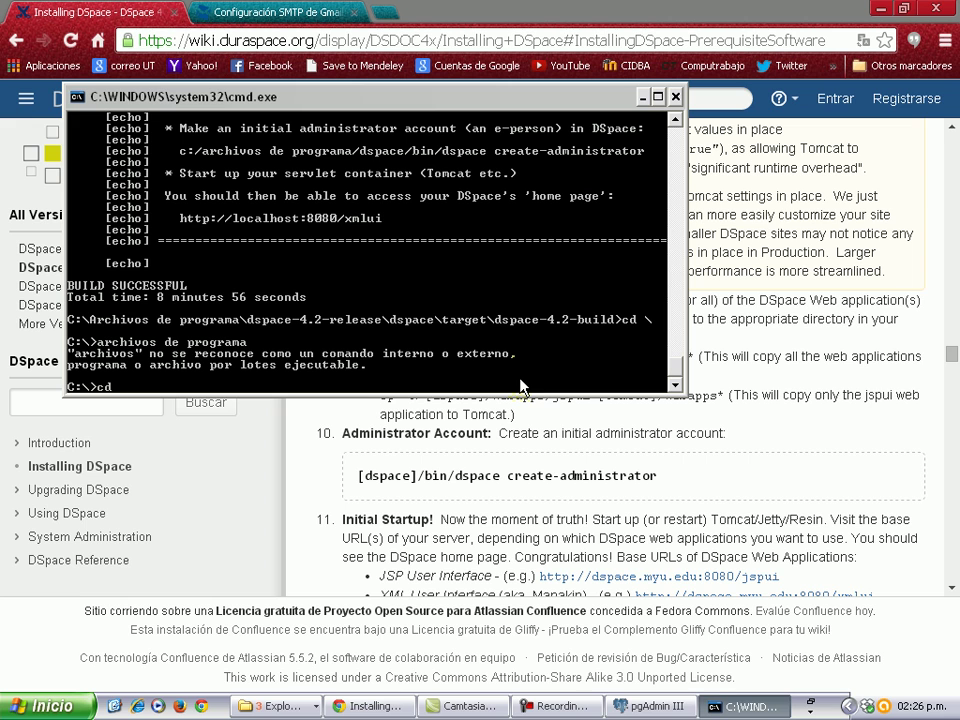
text(cd archivos de programa)
key(Return)
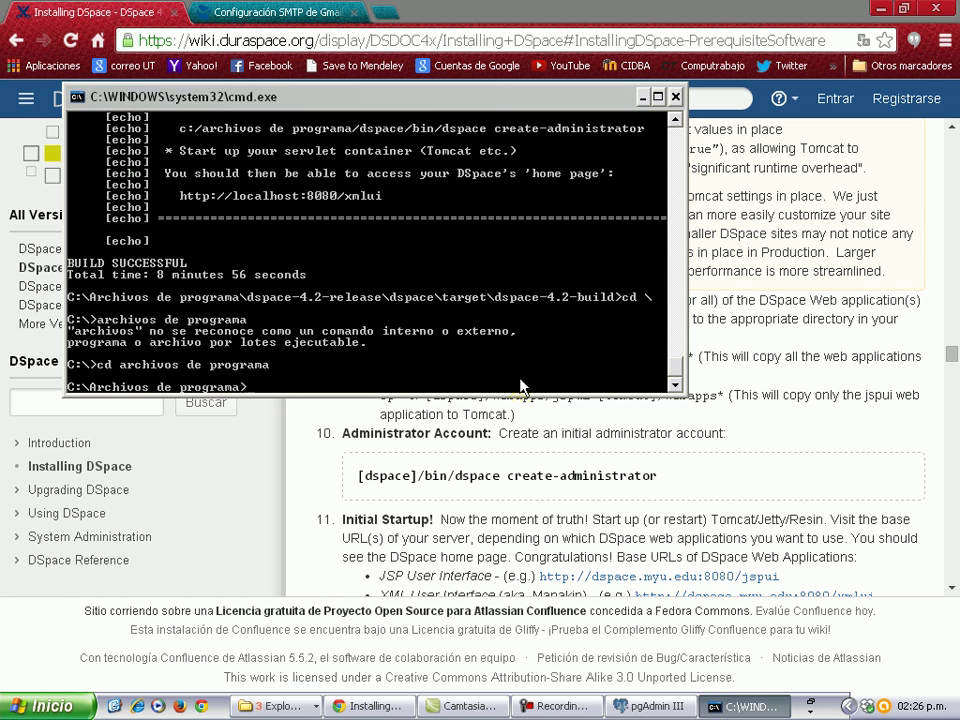
text(cd dspace)
key(Return)
Check the install guide and move into the dspace bin folder.
key(alt+Tab)
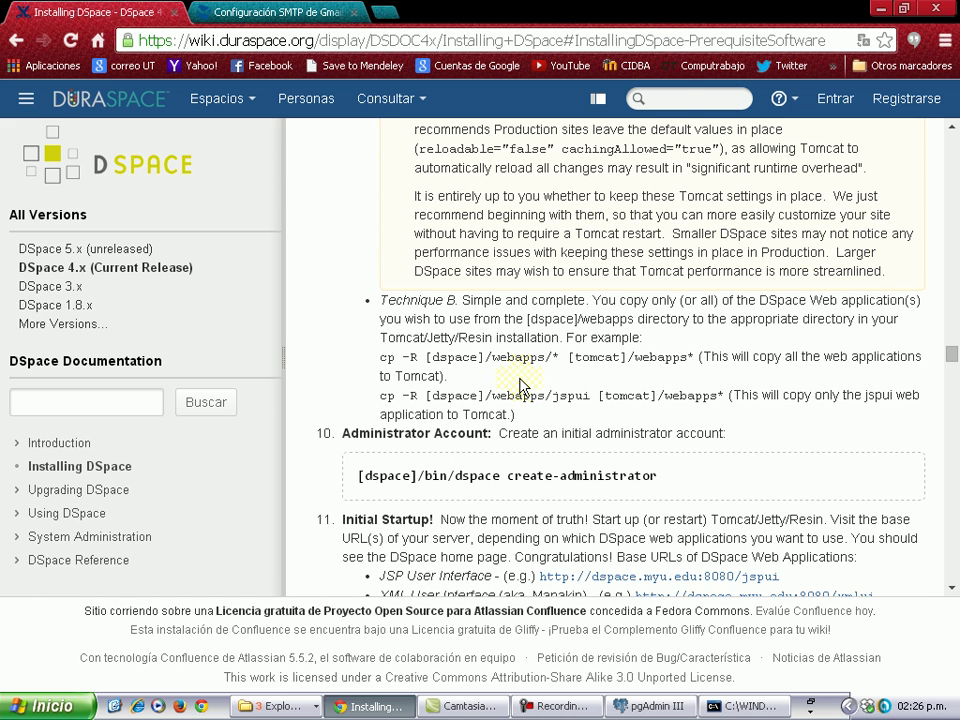
key(alt+Tab)
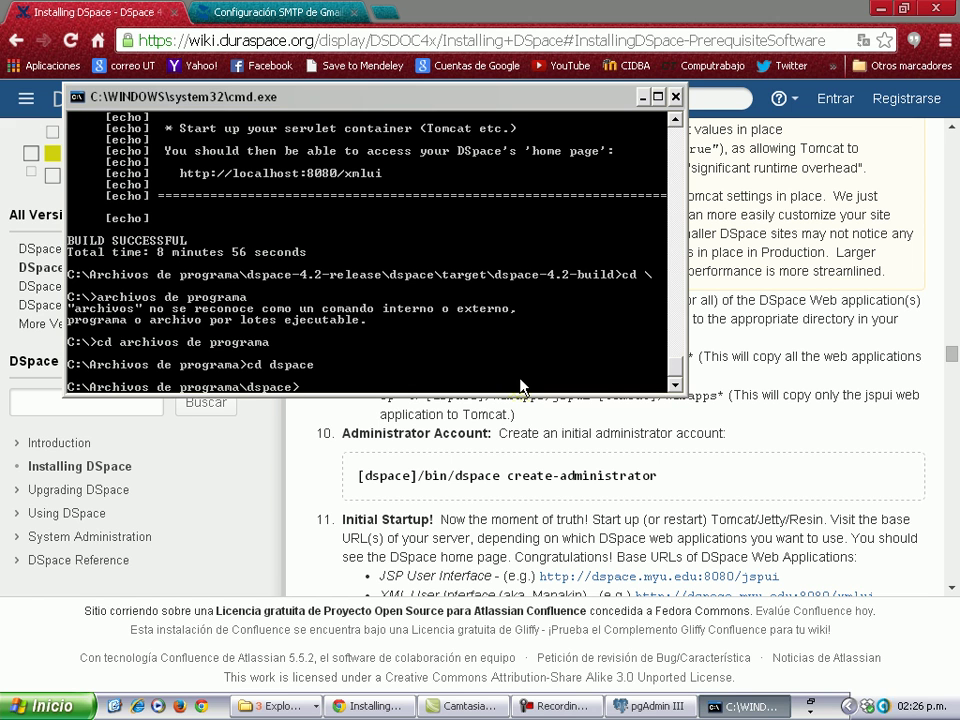
key(alt+Tab)
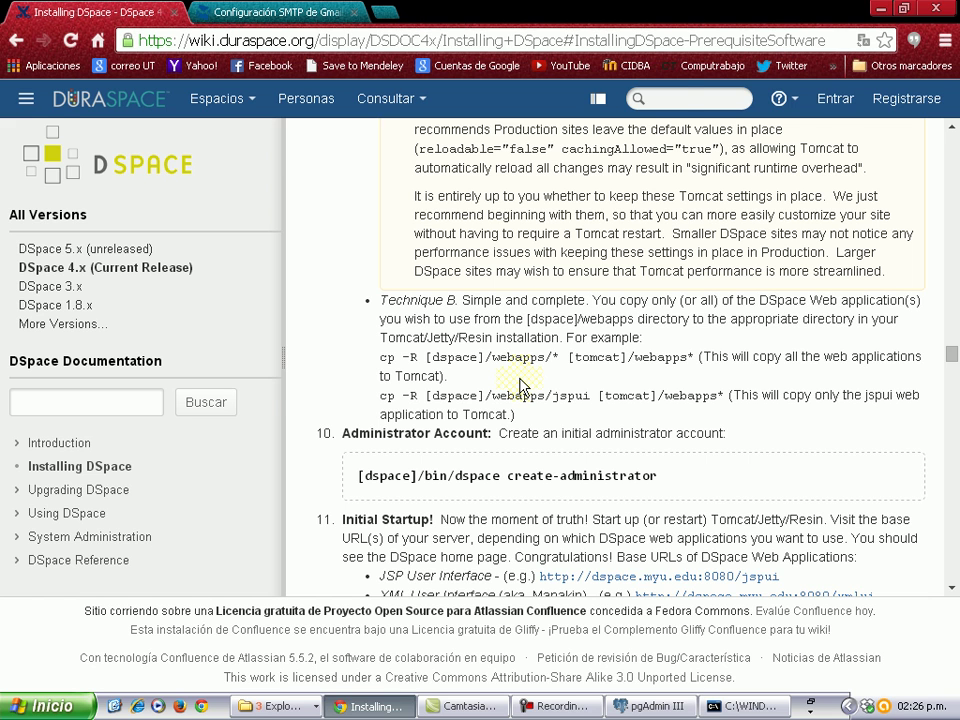
key(alt+Tab)
text(cd bin)
key(Return)
Run dspace create-administrator, checking the command against the guide.
text(t)
key(BackSpace)
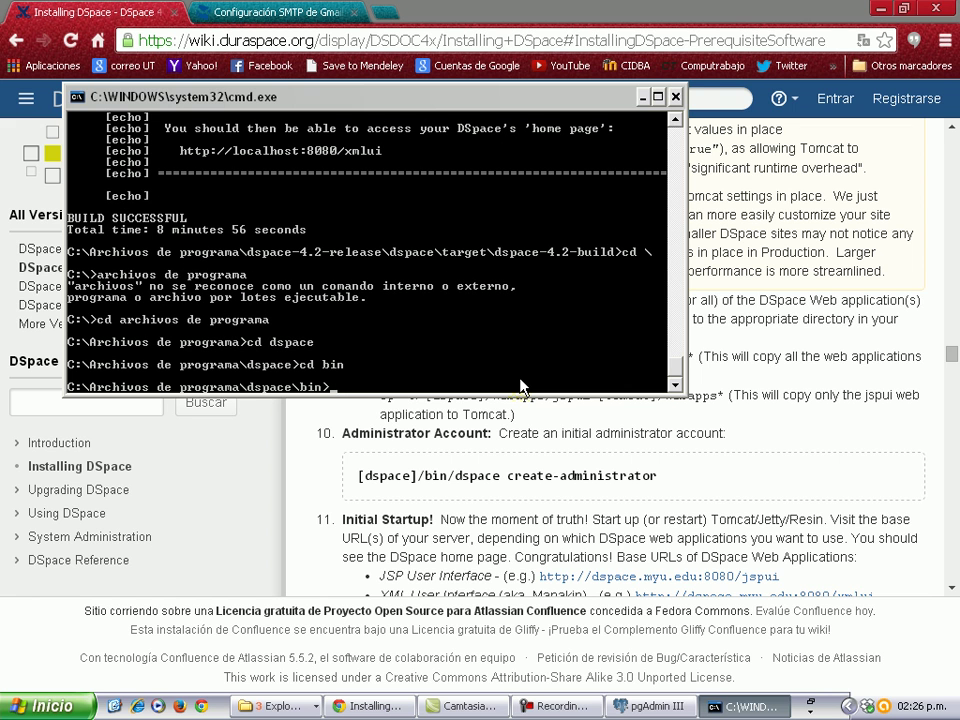
click(521, 386)
key(alt+Tab)
text(dspace cr)
click(521, 384)
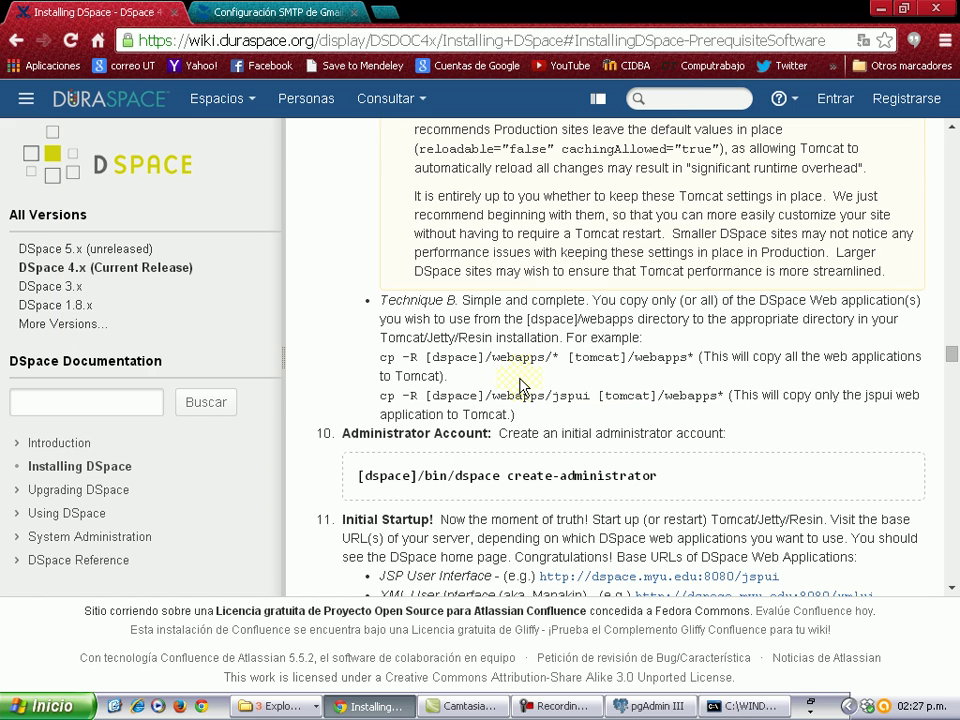
key(alt+Tab)
text(eate-)
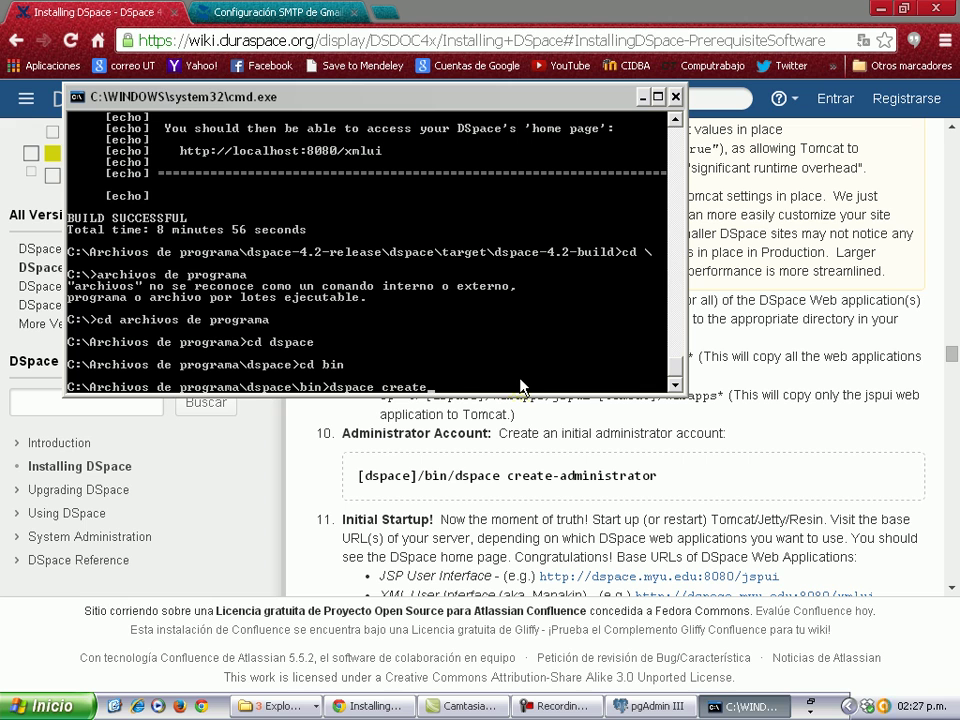
text(administrator)
key(Return)
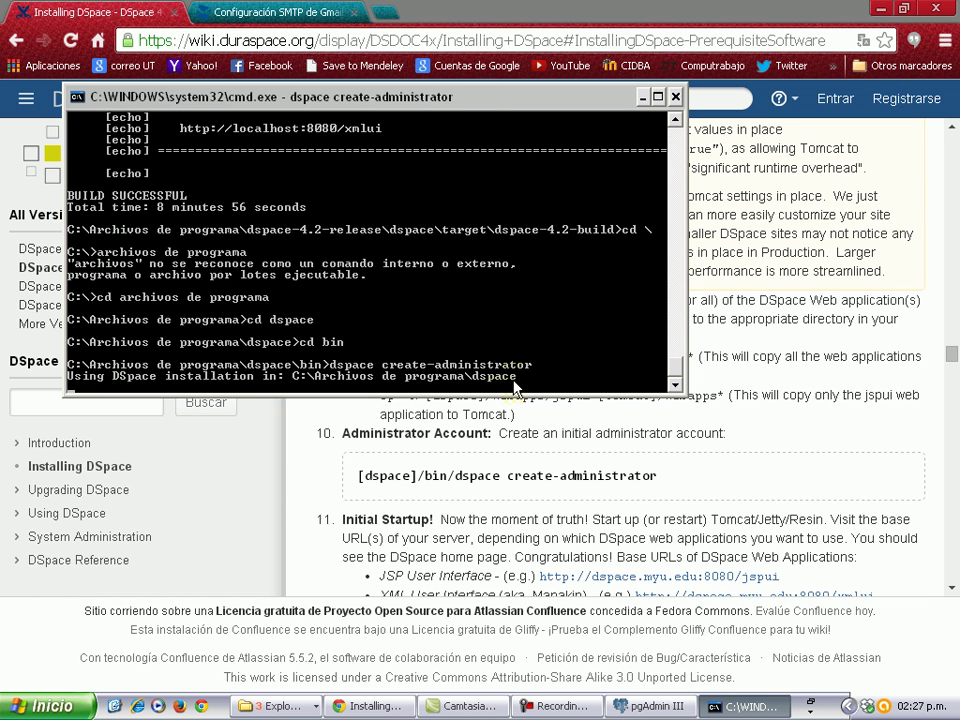
click(284, 707)
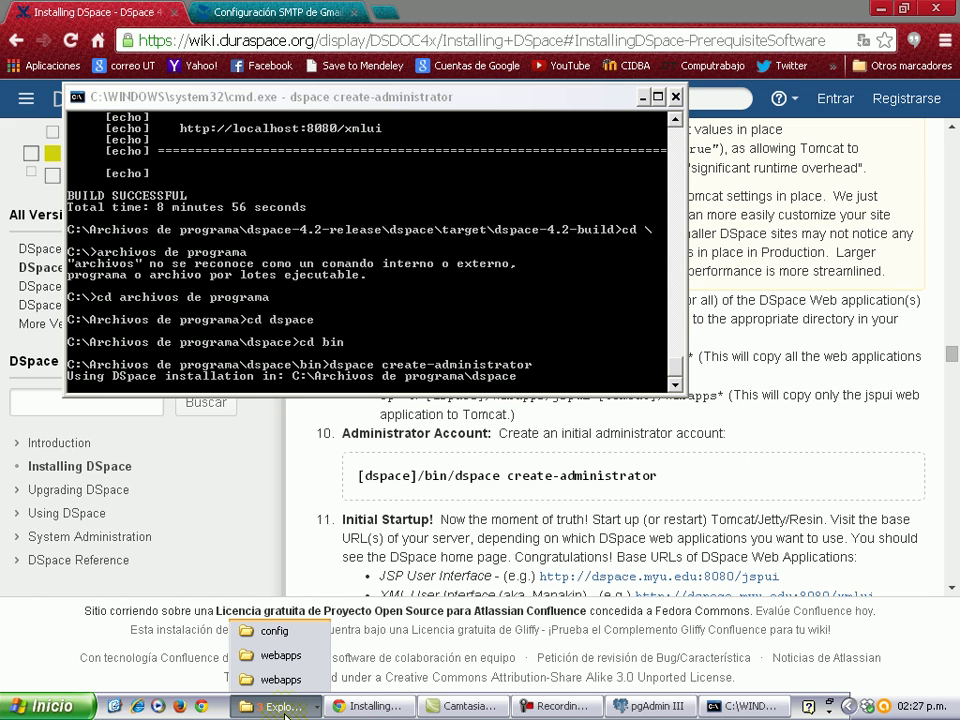
click(284, 707)
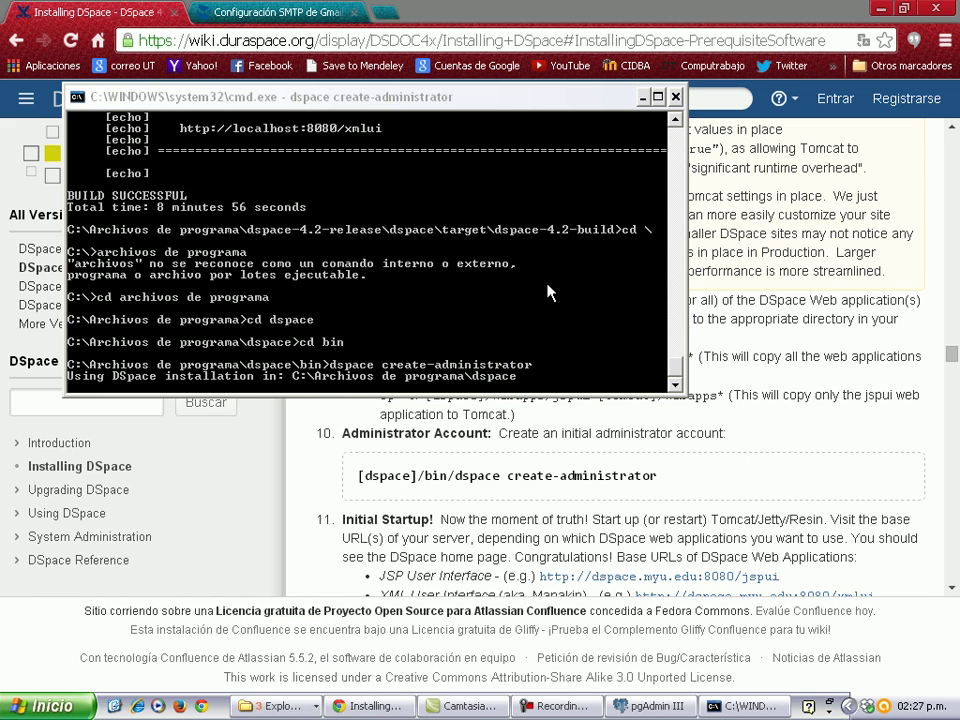
scroll(675, 357, up, 10)
scroll(675, 357, down, 3)
mouse_move(675, 357)
mouse_down()
mouse_move(676, 385)
mouse_move(676, 357)
mouse_up()
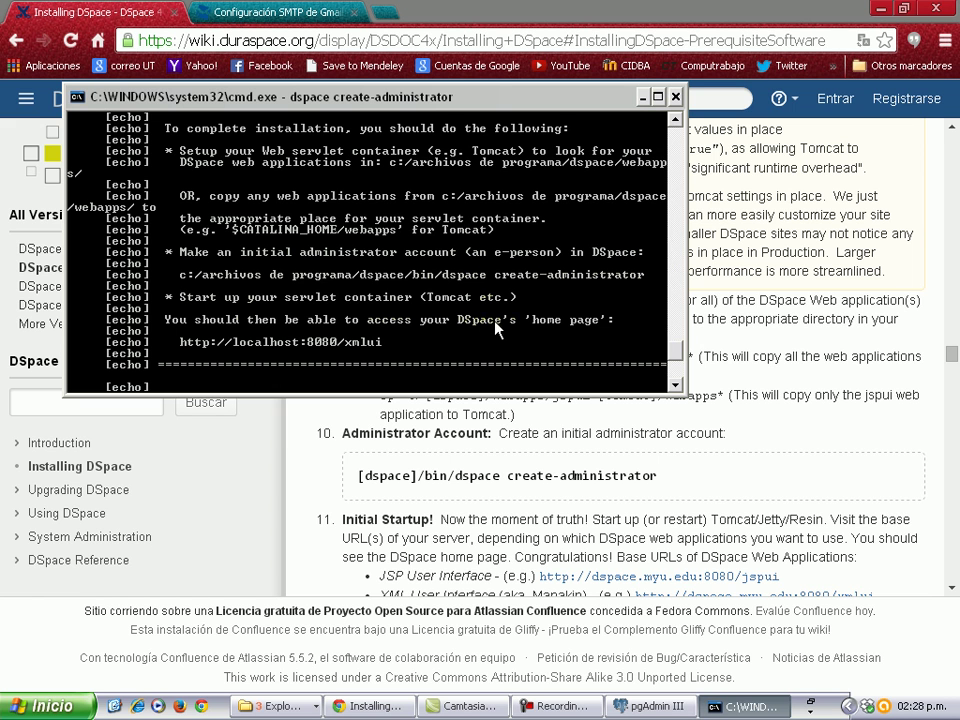
scroll(505, 327, down, 6)
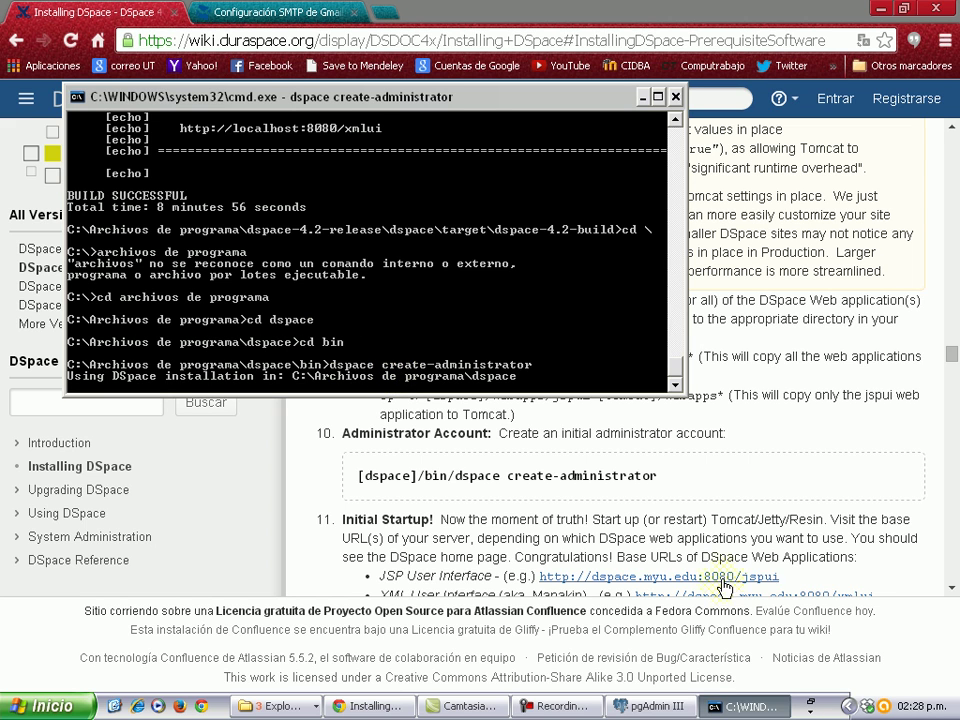
Enter the administrator's e-mail address, first name and last name.
text(nn)
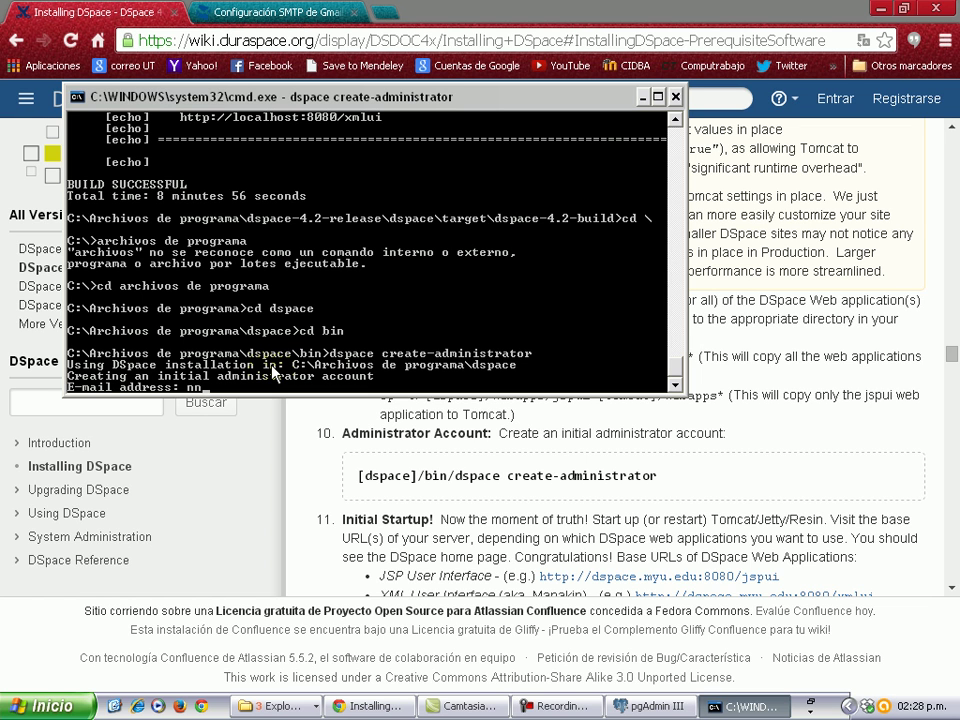
key(BackSpace)
key(BackSpace)
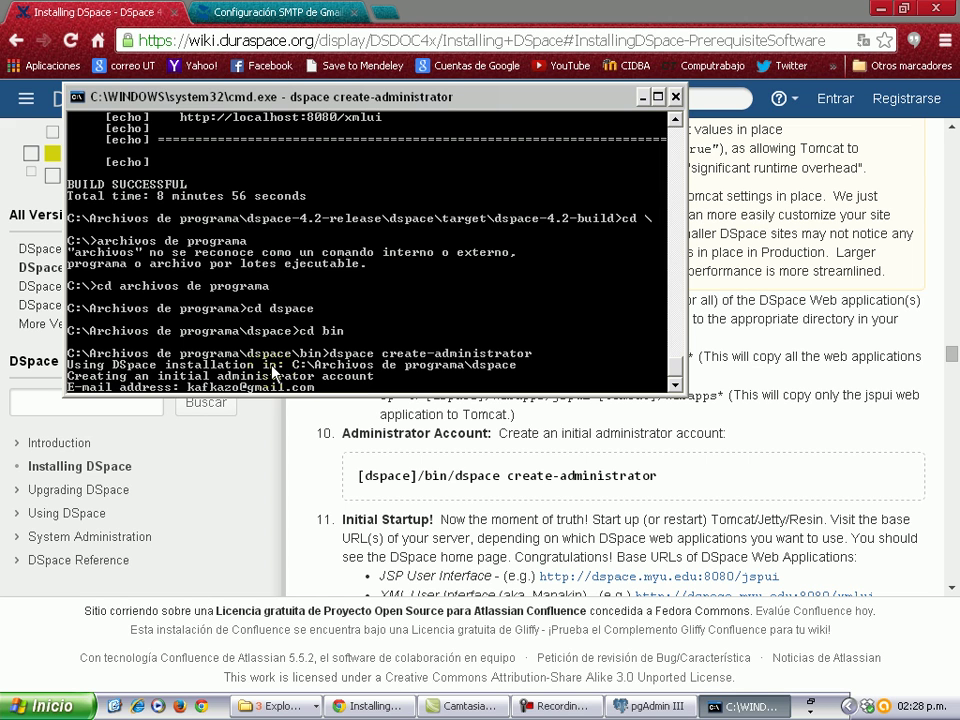
key(Return)
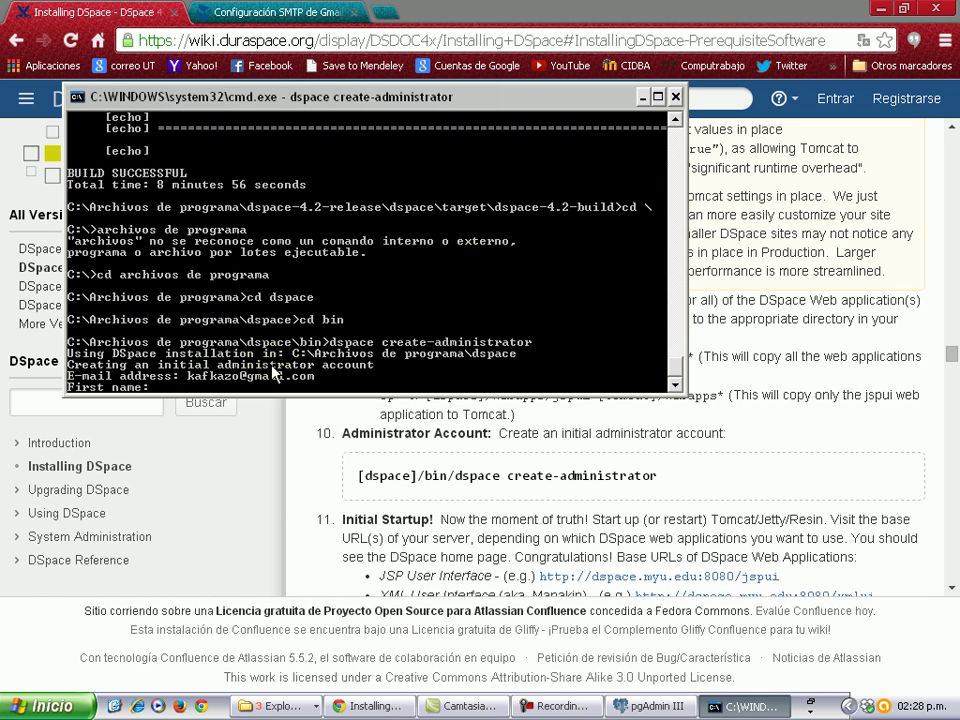
key(Return)
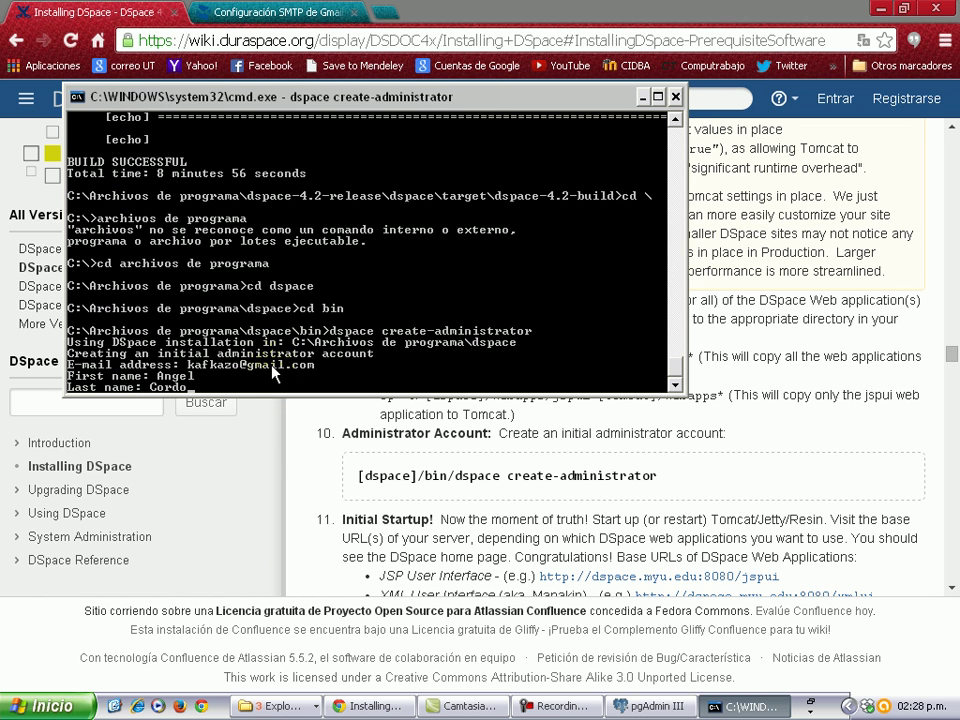
key(Return)
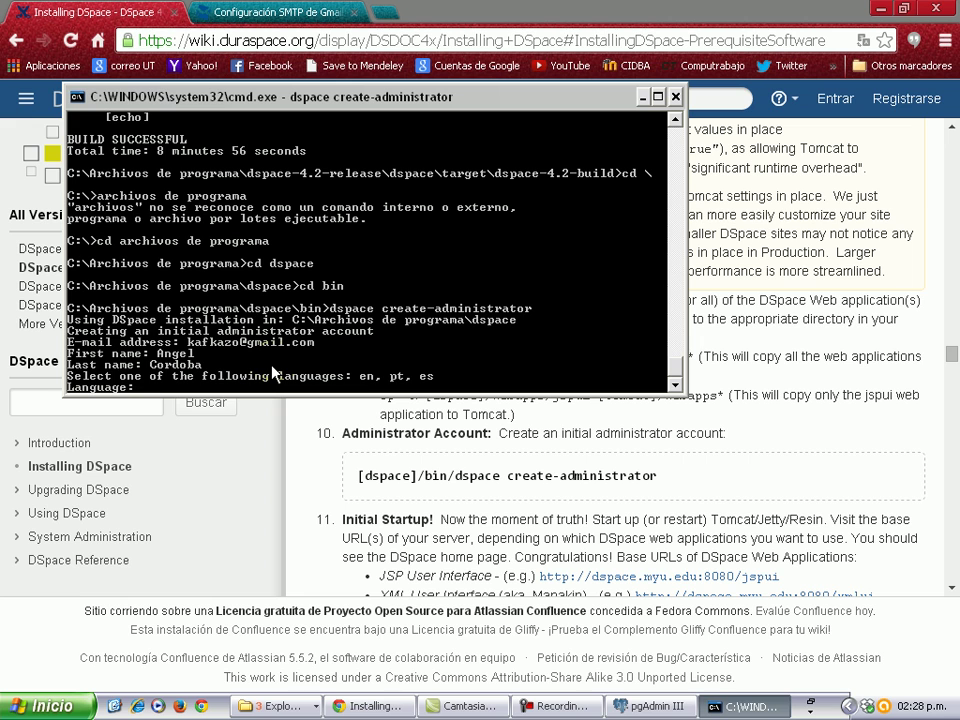
Set language es, enter and confirm the admin password, and answer y.
text(es)
key(Return)
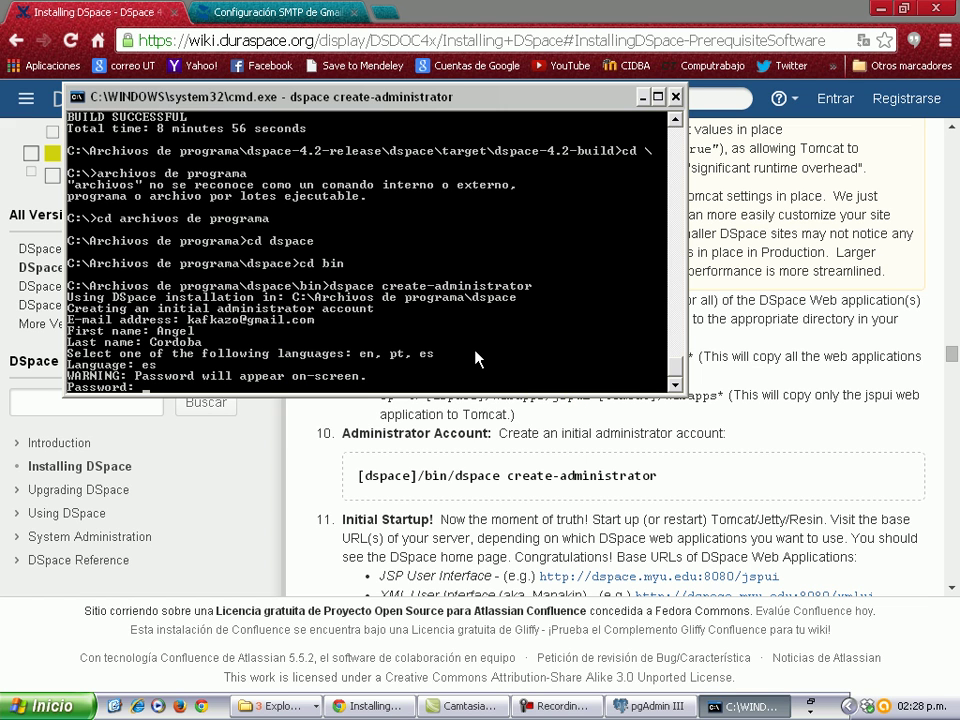
text(123456)
key(Return)
text(123456)
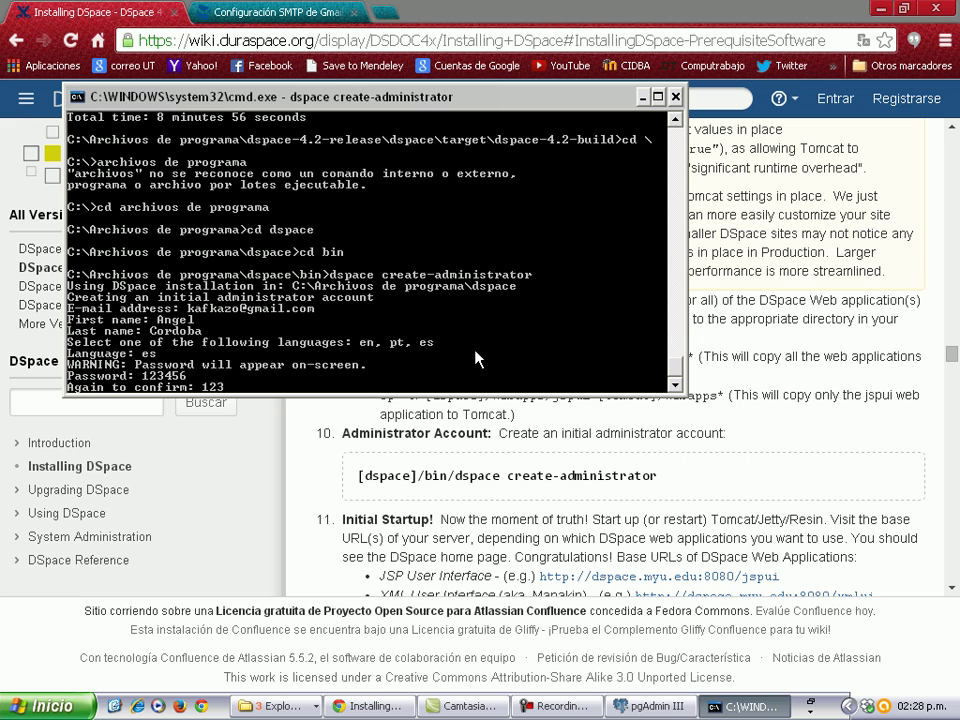
key(Return)
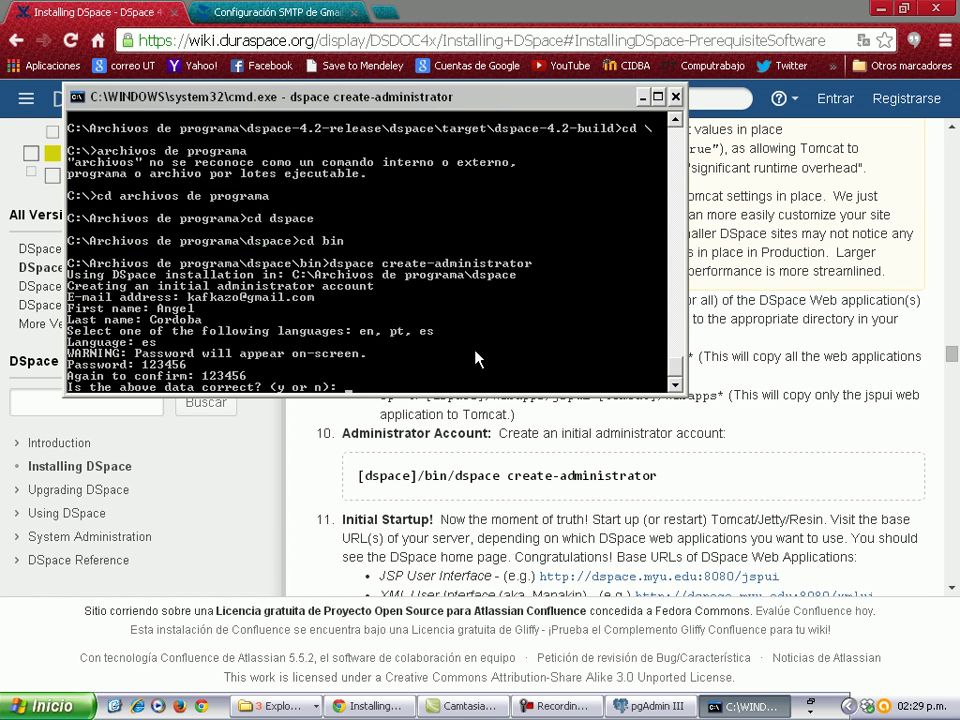
text(y)
key(Return)
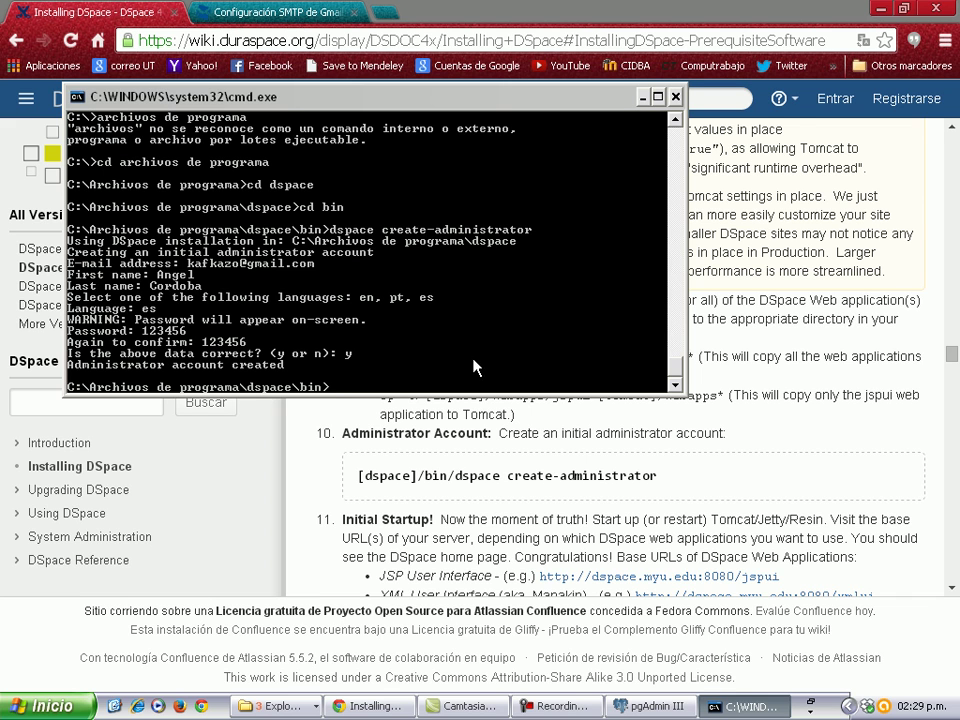
Minimize the console and bring forward Tomcat's webapps folder with the DSpace apps.
click(643, 97)
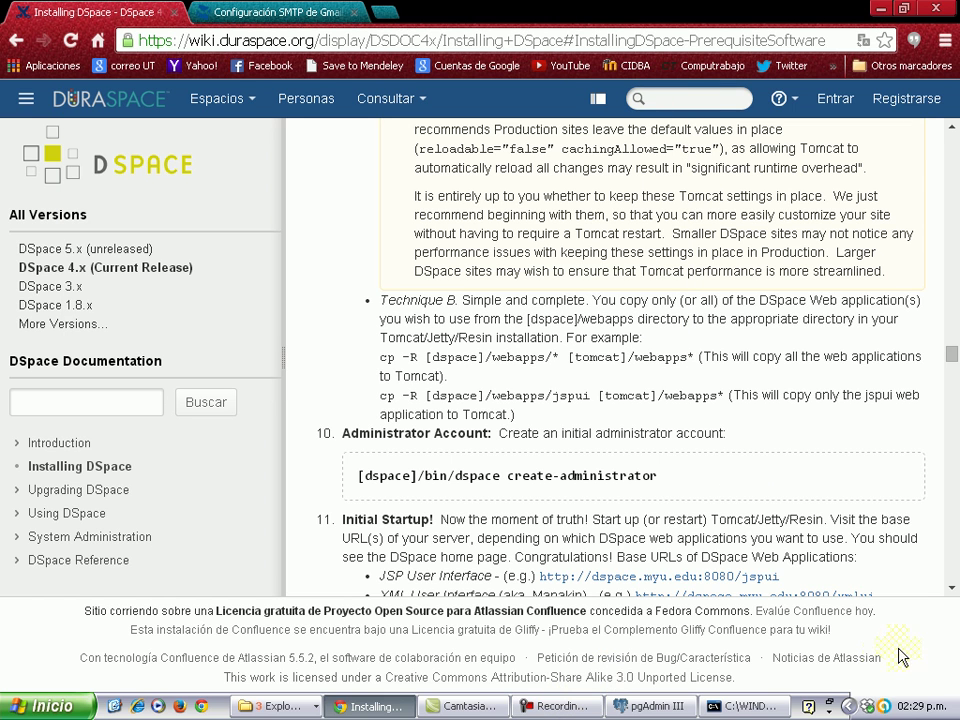
click(276, 706)
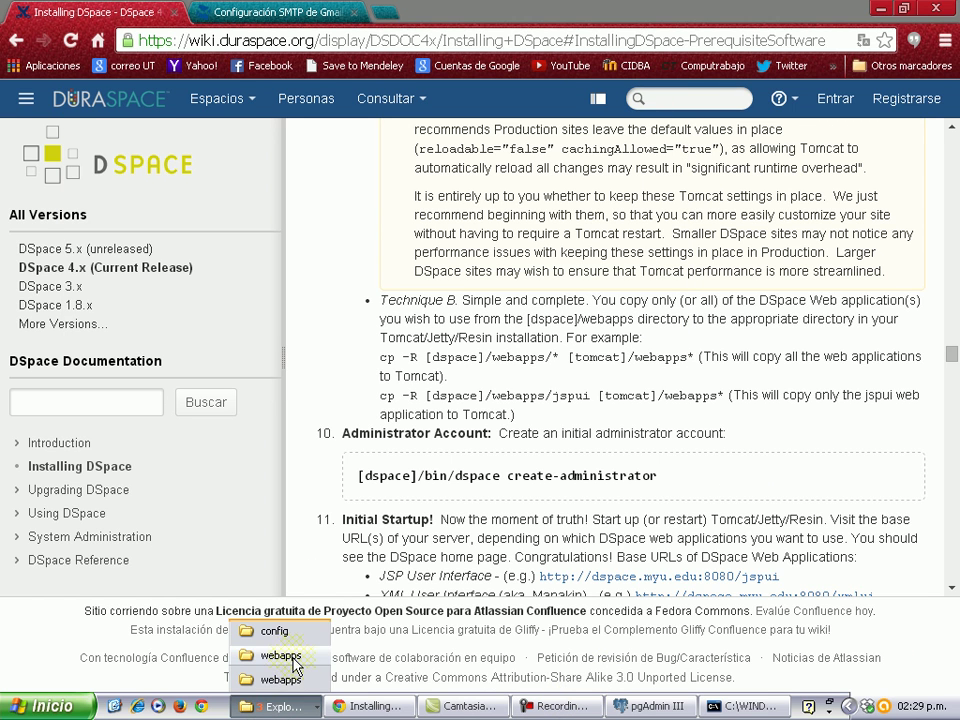
click(298, 679)
click(577, 368)
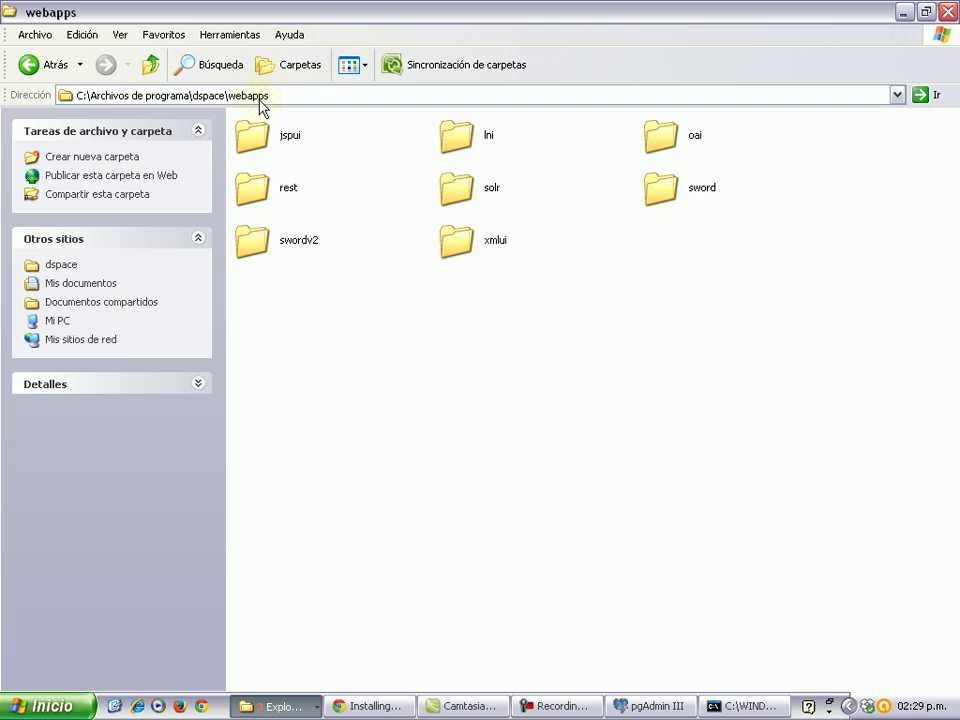
click(273, 707)
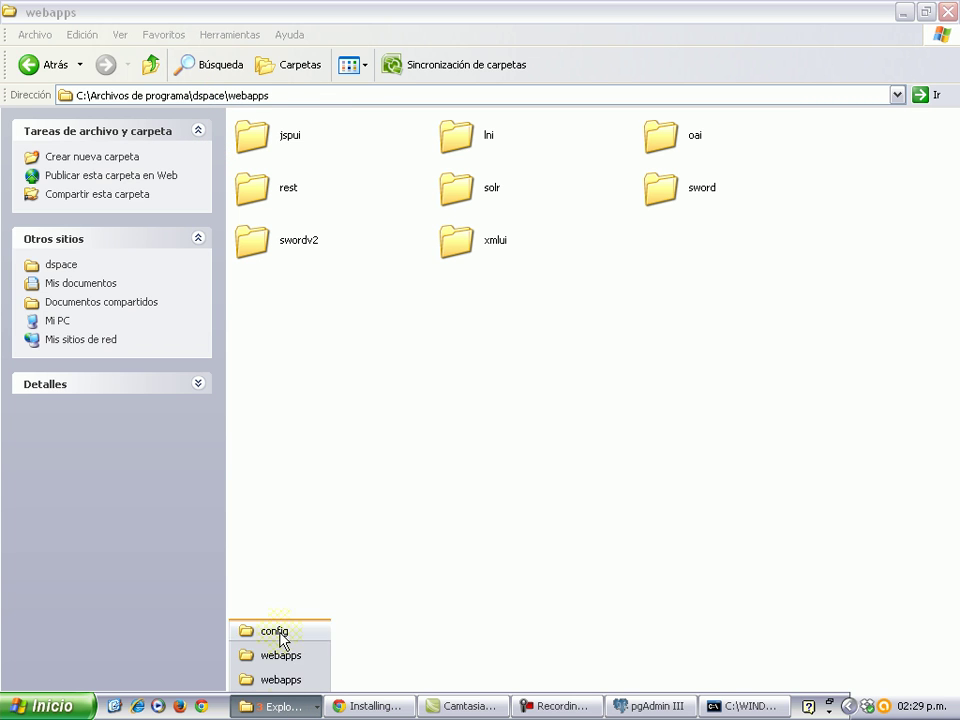
click(284, 680)
click(392, 503)
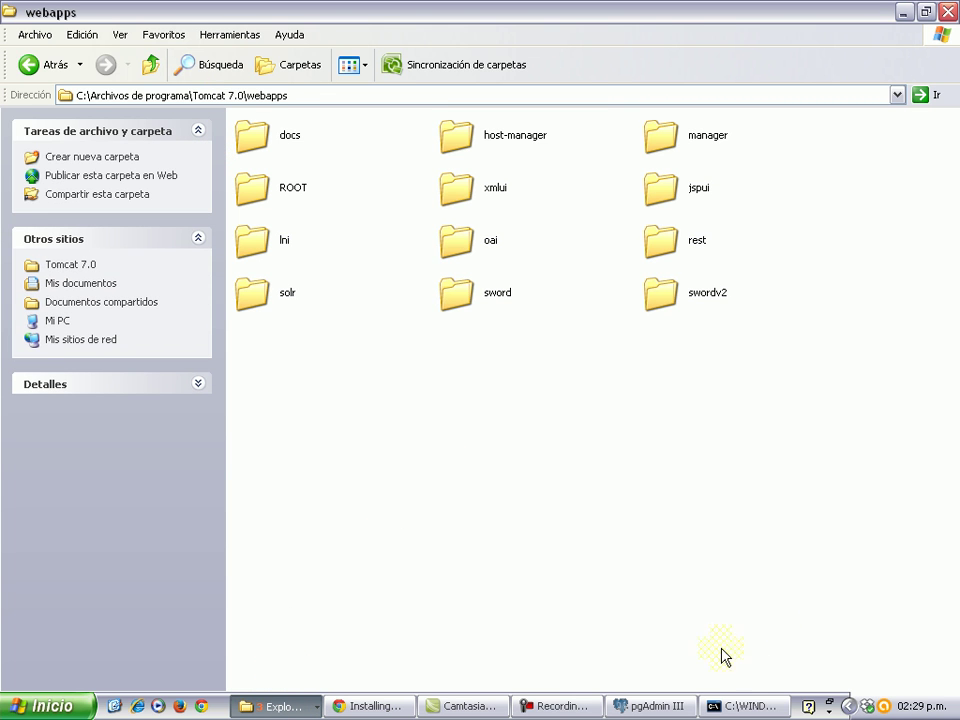
Start the Apache Tomcat 7.0 service from its tray icon.
click(850, 706)
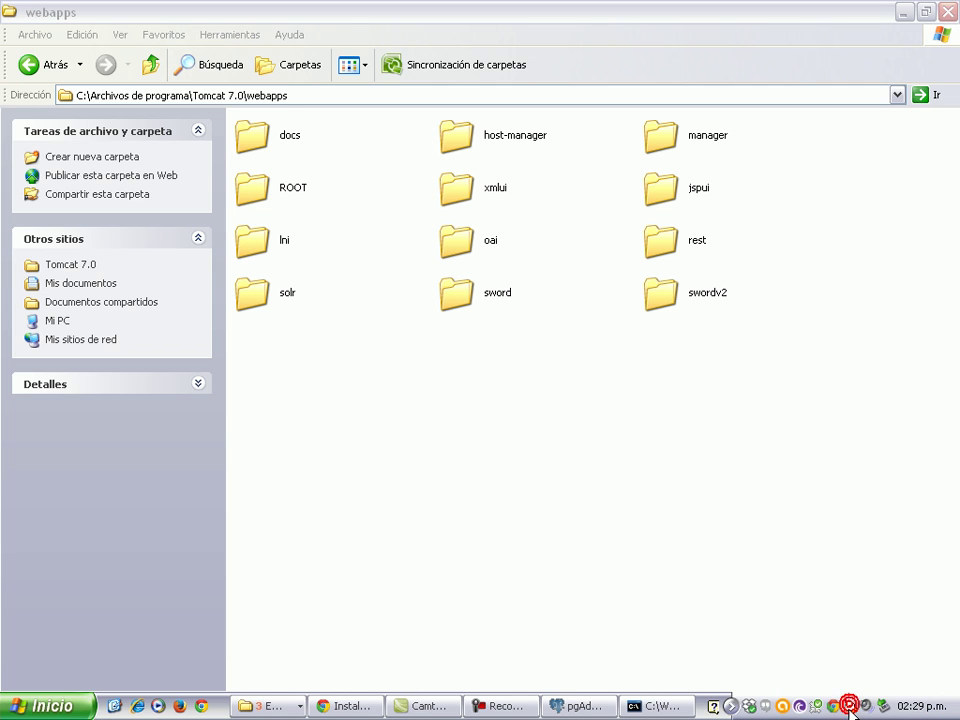
right_click(852, 708)
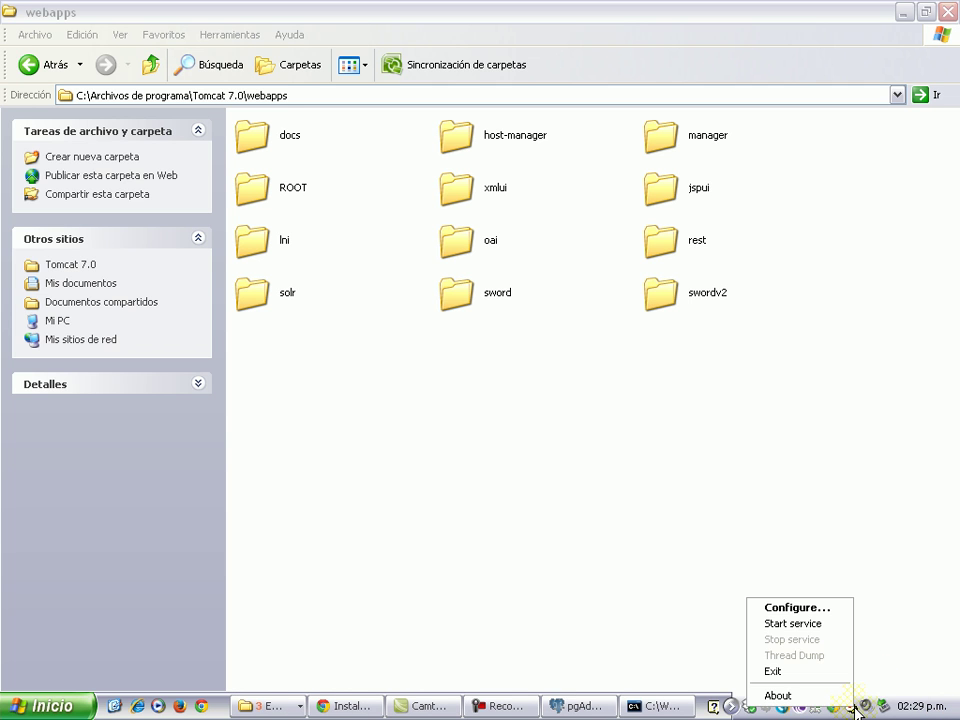
click(812, 625)
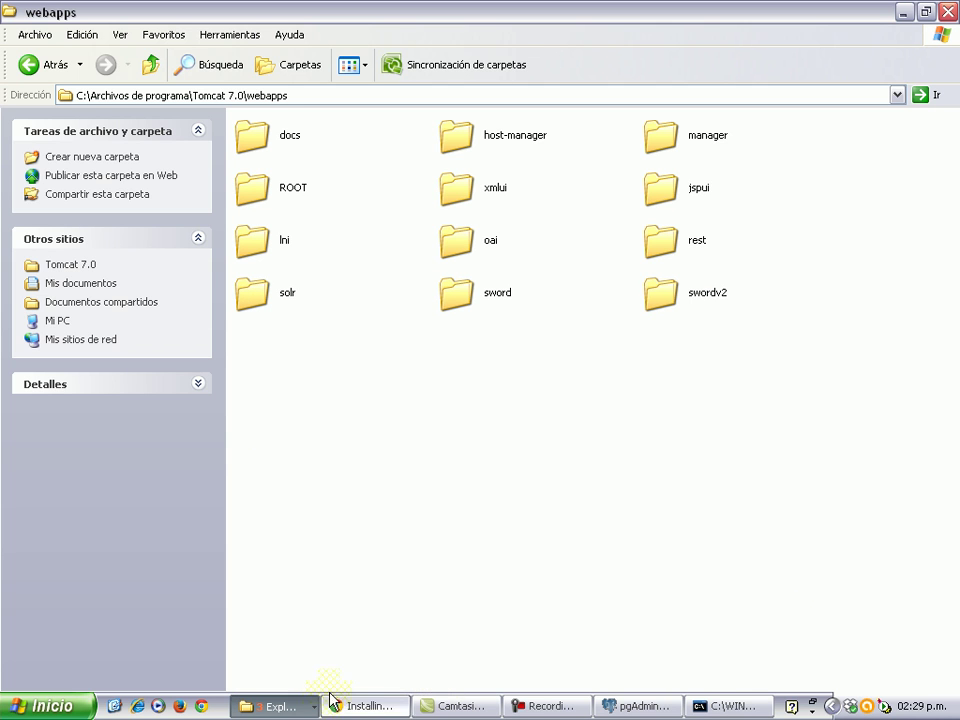
Open a new Chrome tab and request localhost:8080/jspui.
click(398, 705)
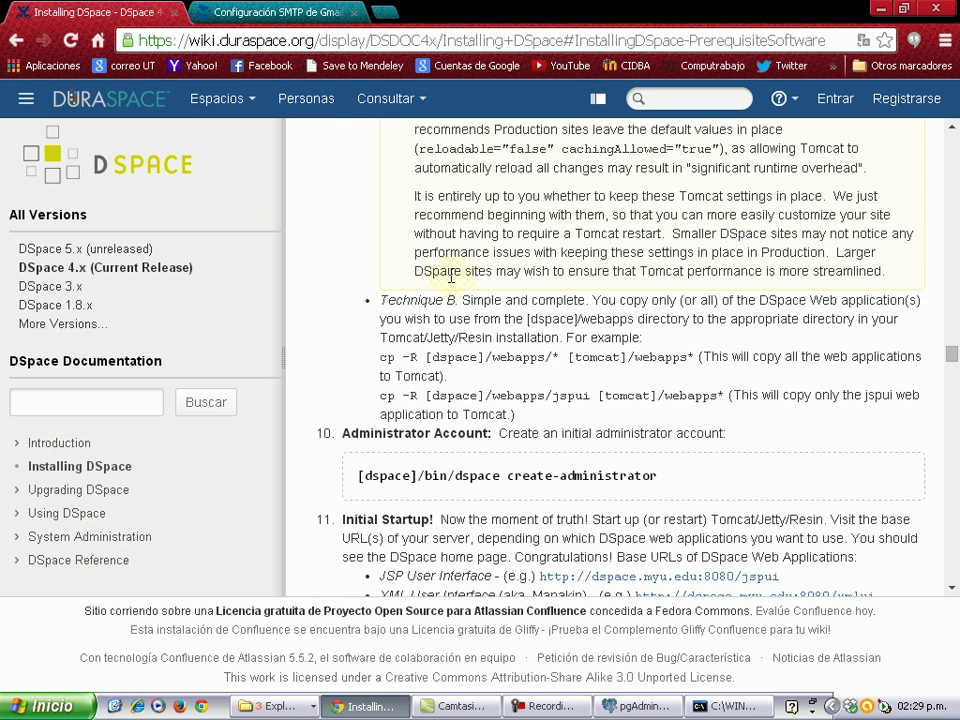
key(ctrl+t)
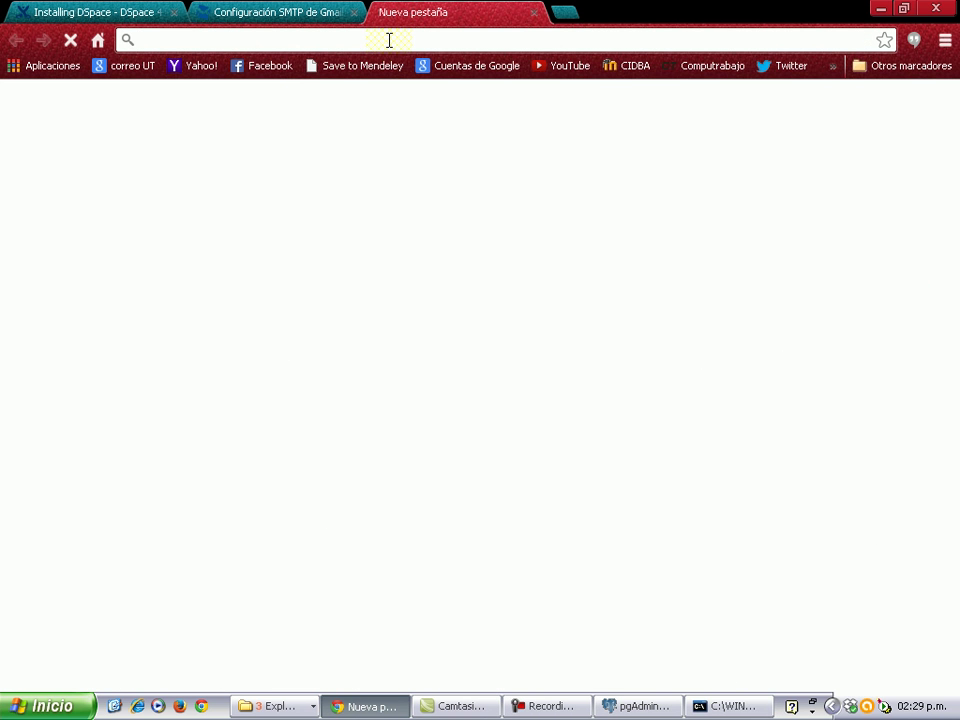
text(localhost:8080)
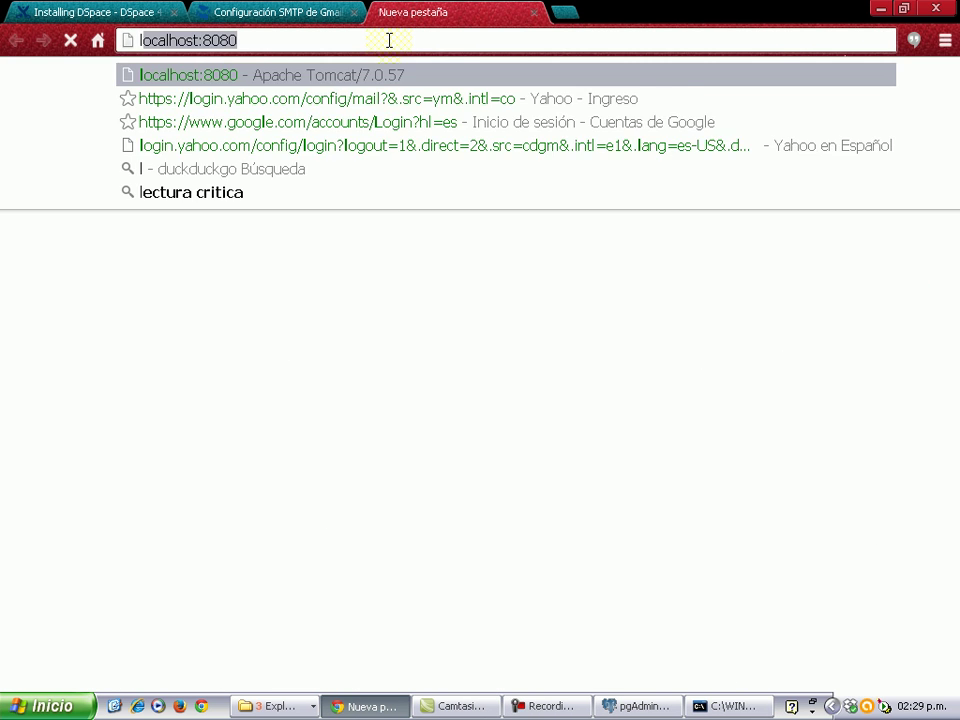
key(End)
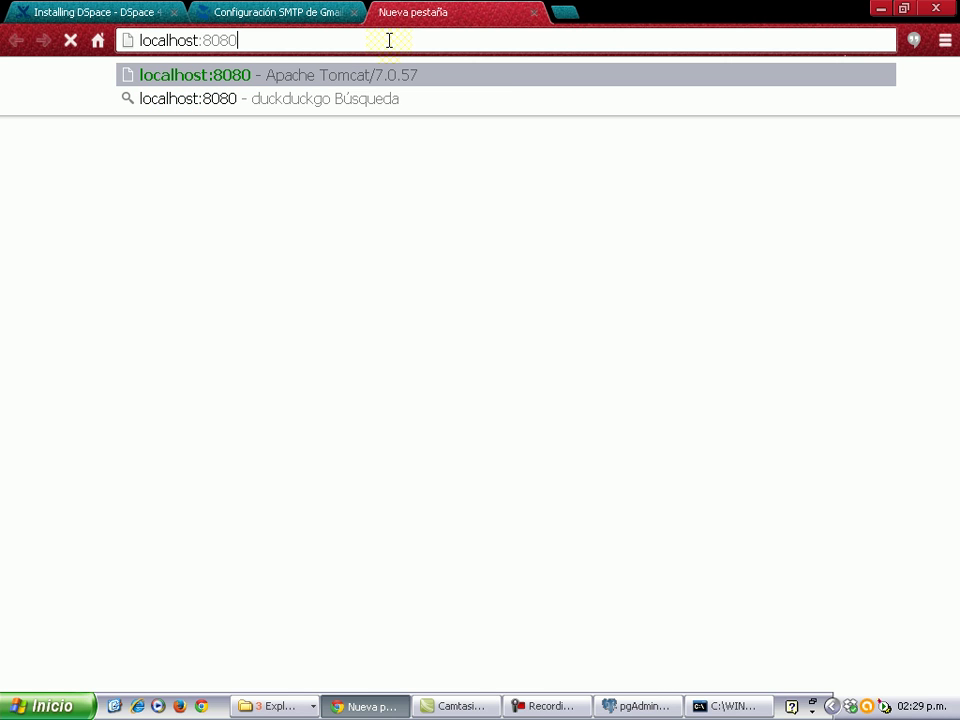
text(/j)
text(spui)
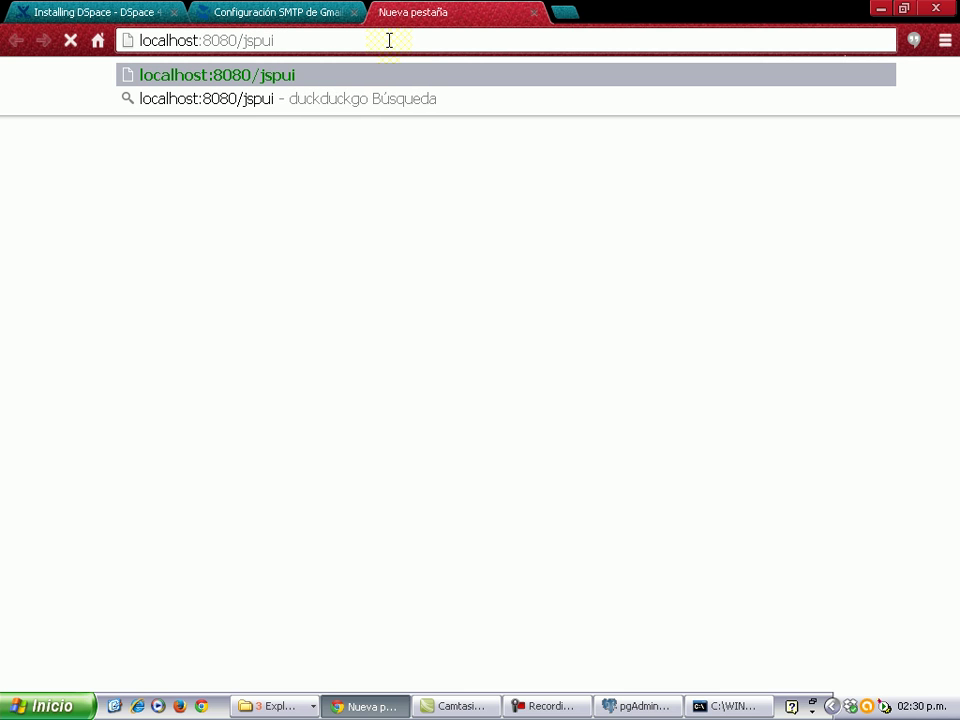
key(Return)
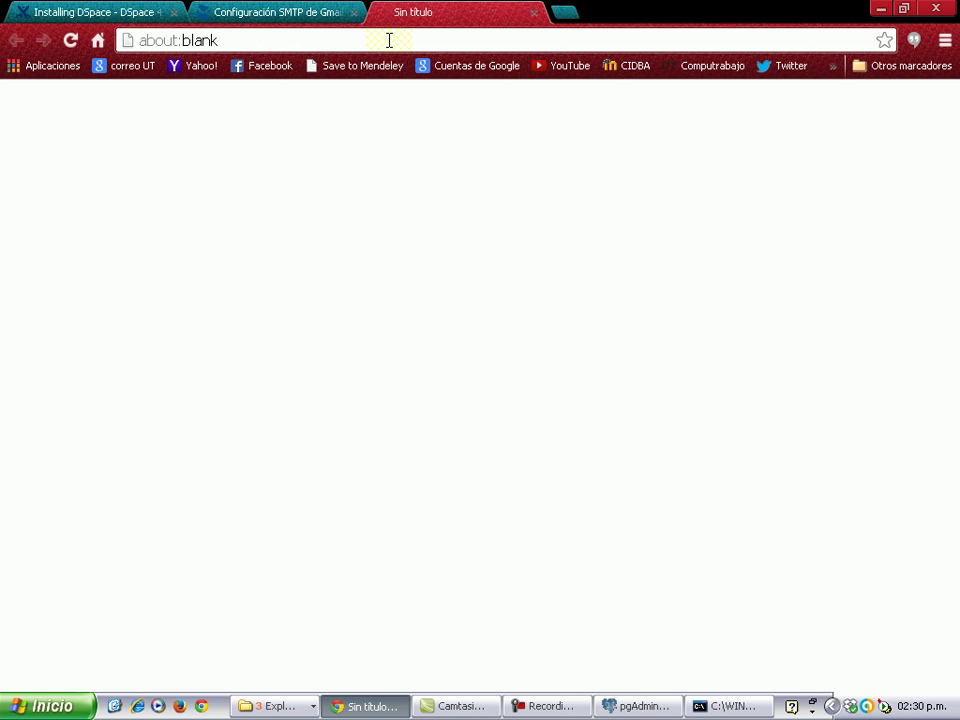
Re-enter localhost:8080/jspui to load the Spanish DSpace home page, Repositorio de universidad.
click(272, 40)
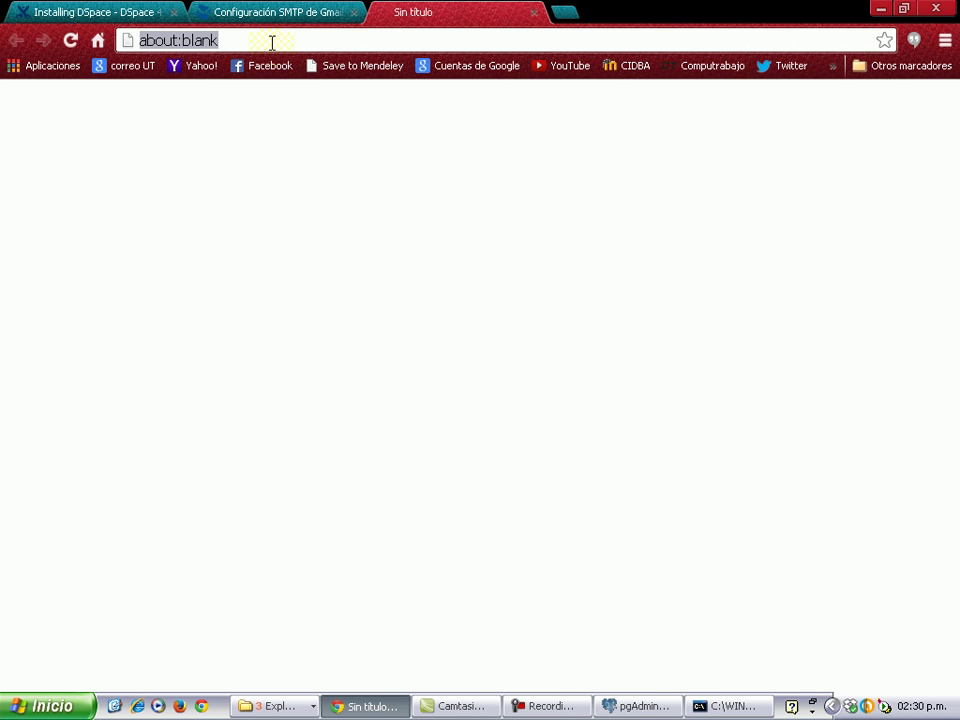
text(loca)
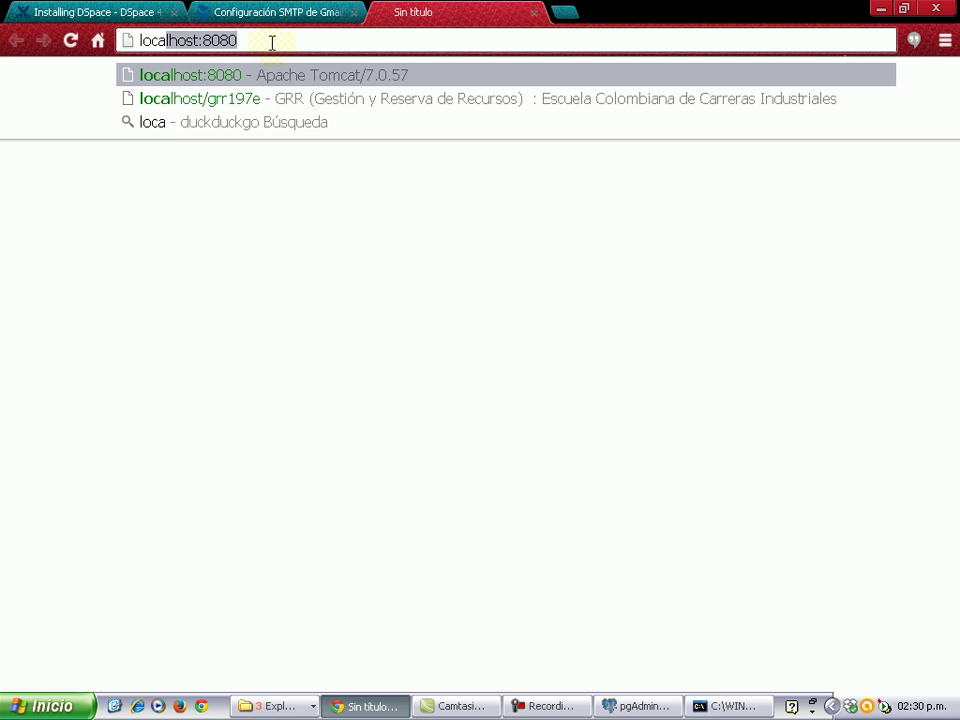
text(lhost:80808s)
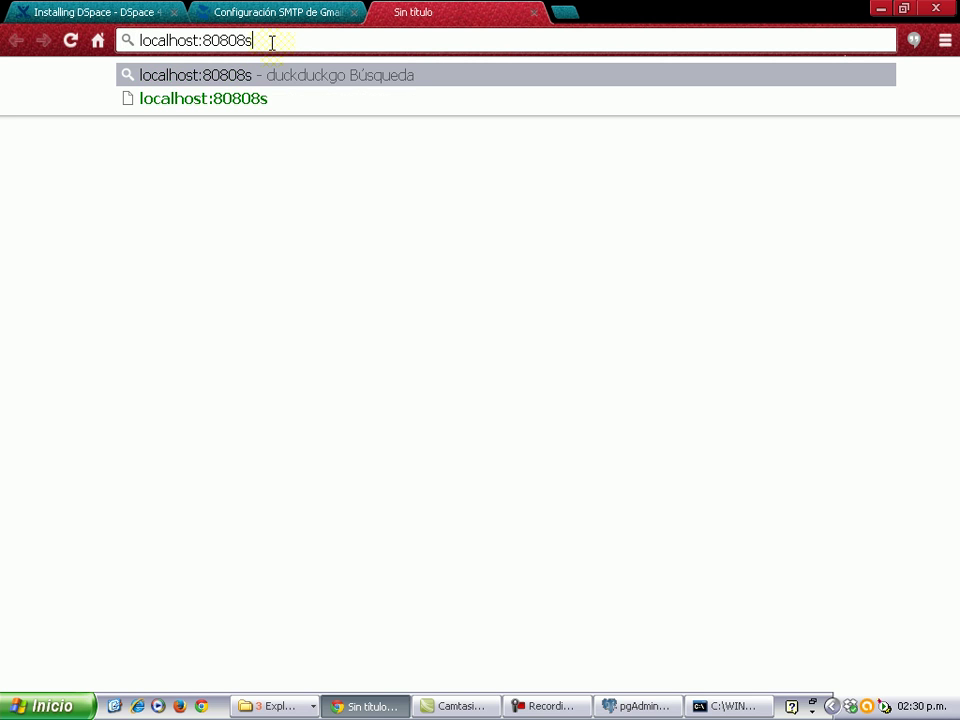
key(BackSpace)
key(BackSpace)
key(BackSpace)
text(0)
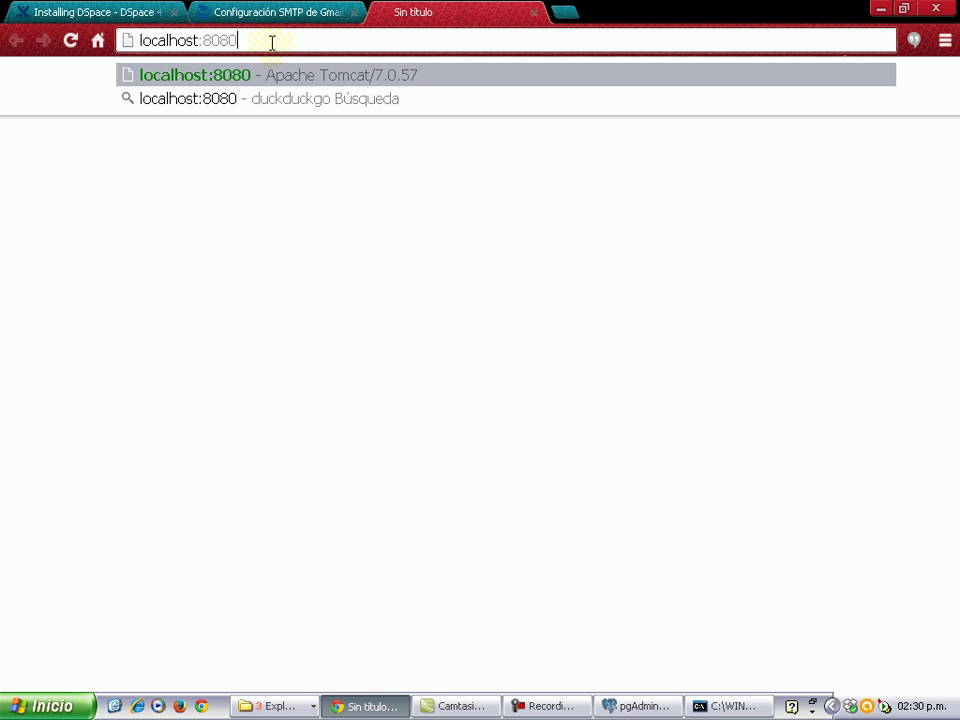
text(/js)
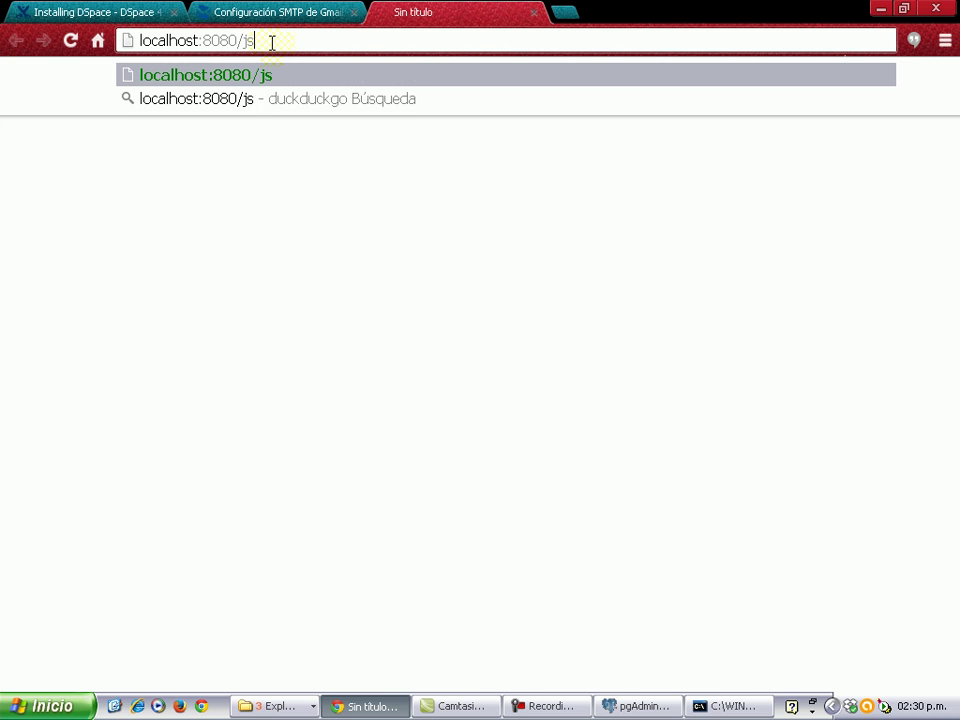
text(pui)
key(Return)
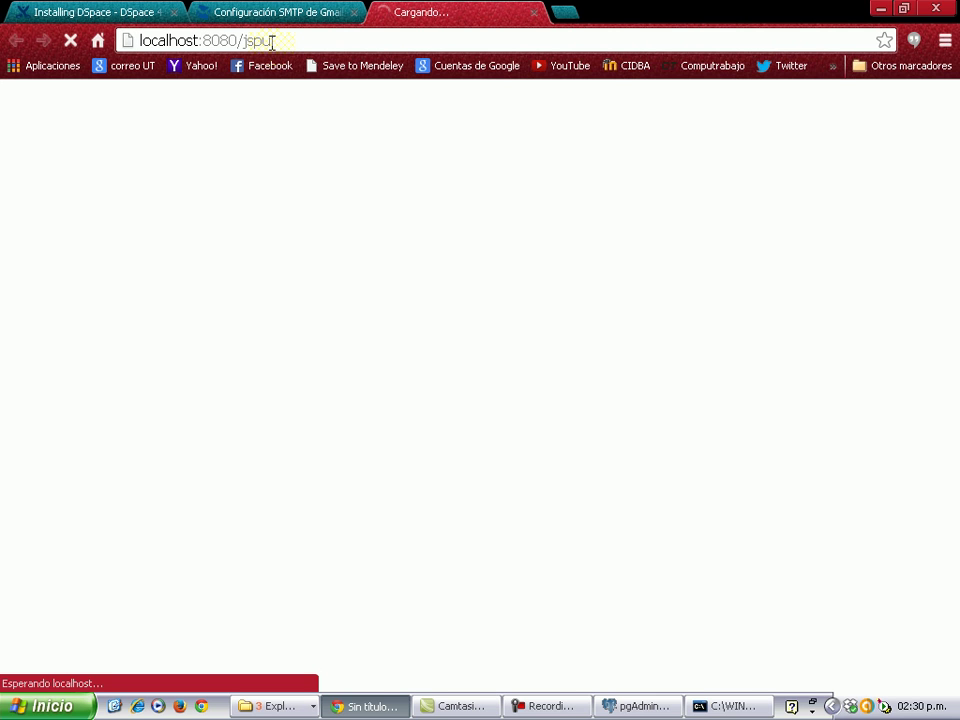
click(727, 706)
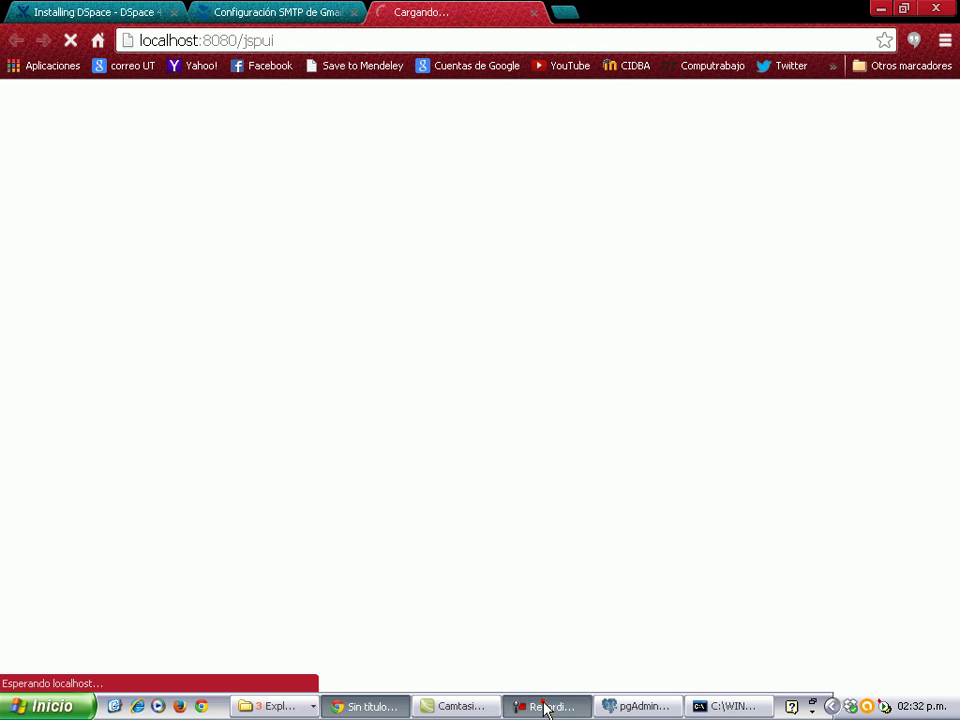
click(550, 706)
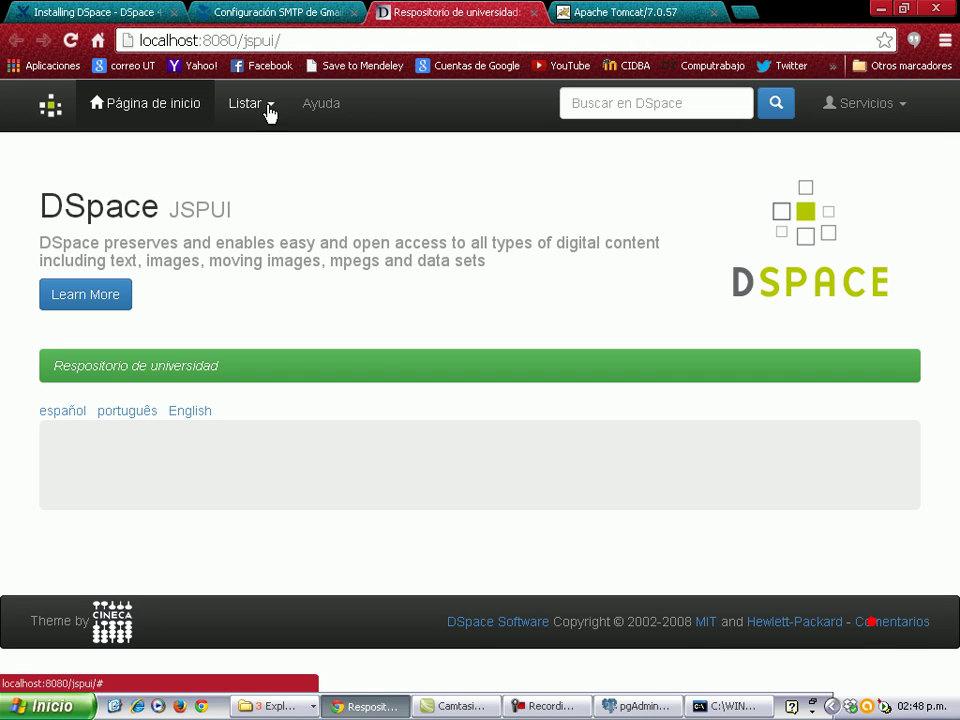
click(636, 106)
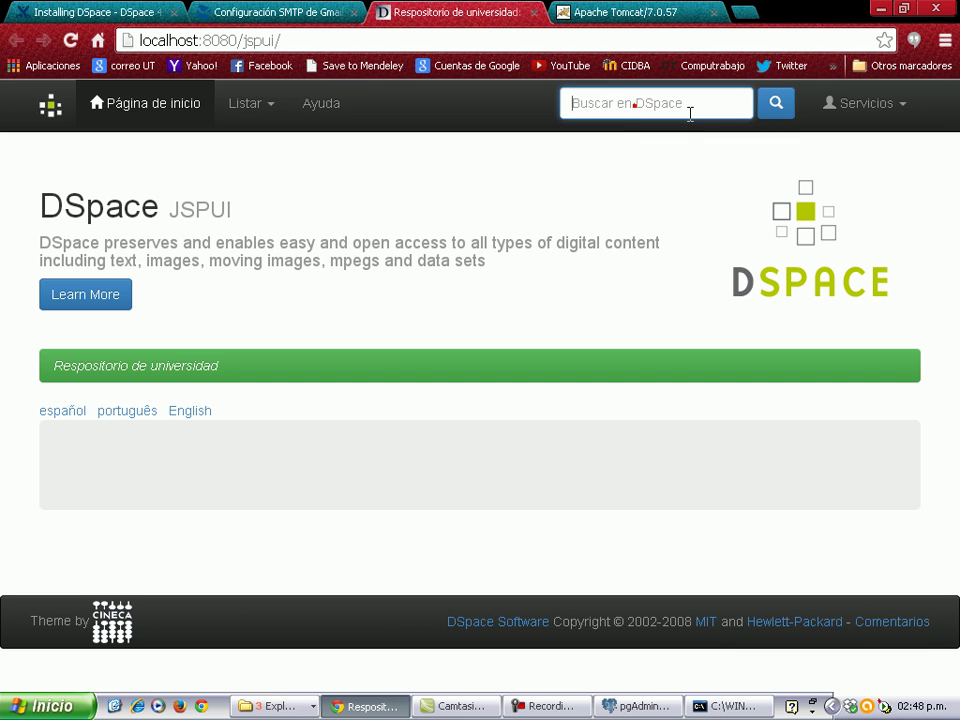